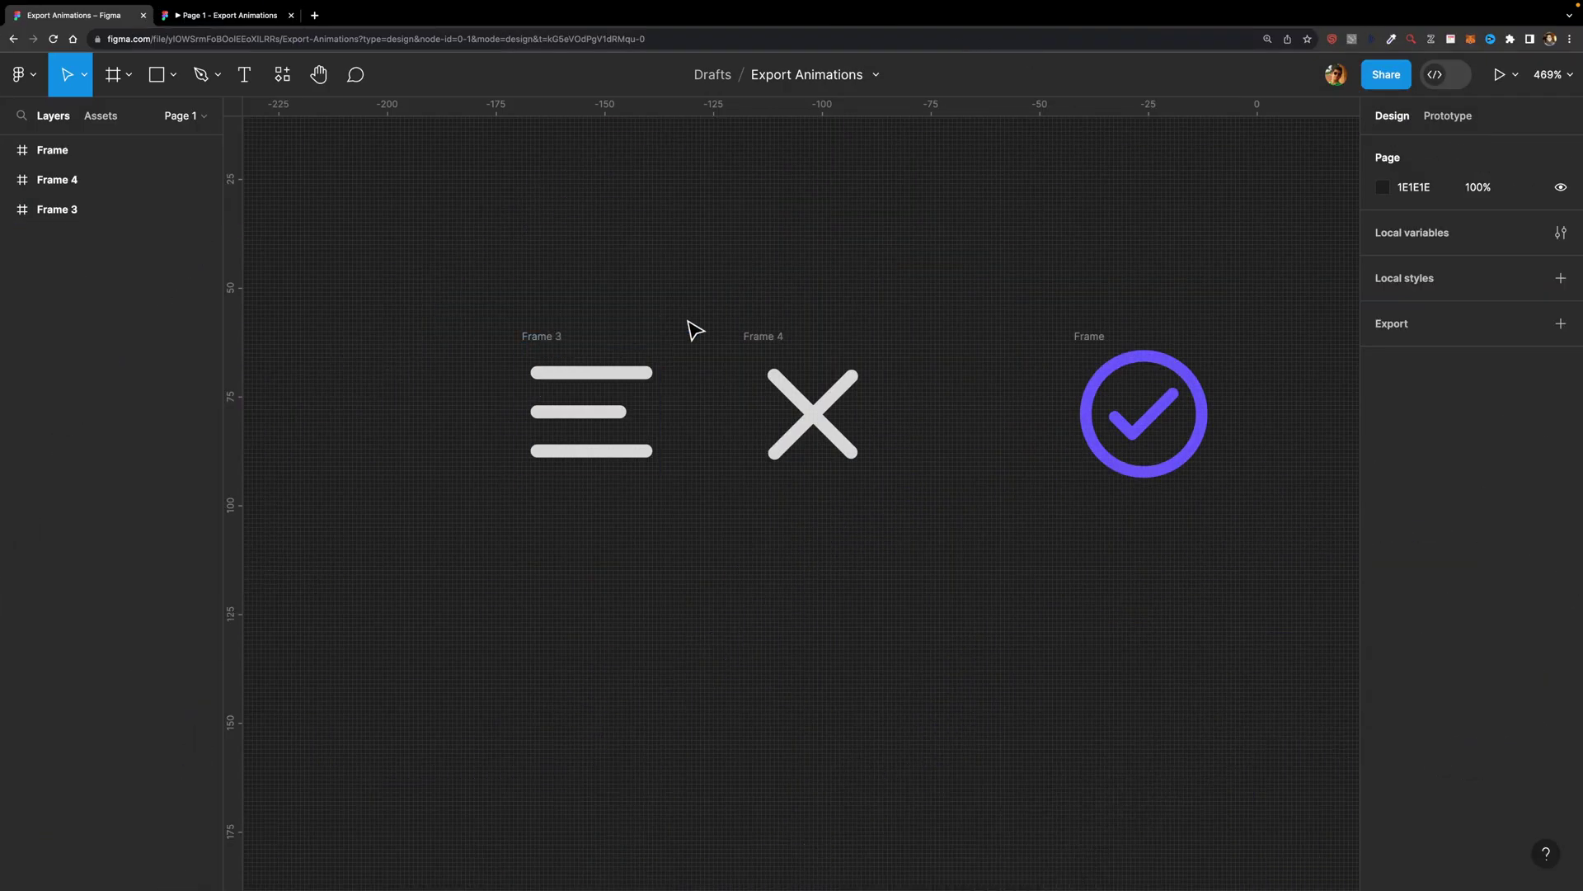
Inspect the rectangle layers of the hamburger icon in Frame 3 and its prototype settings.
click(554, 339)
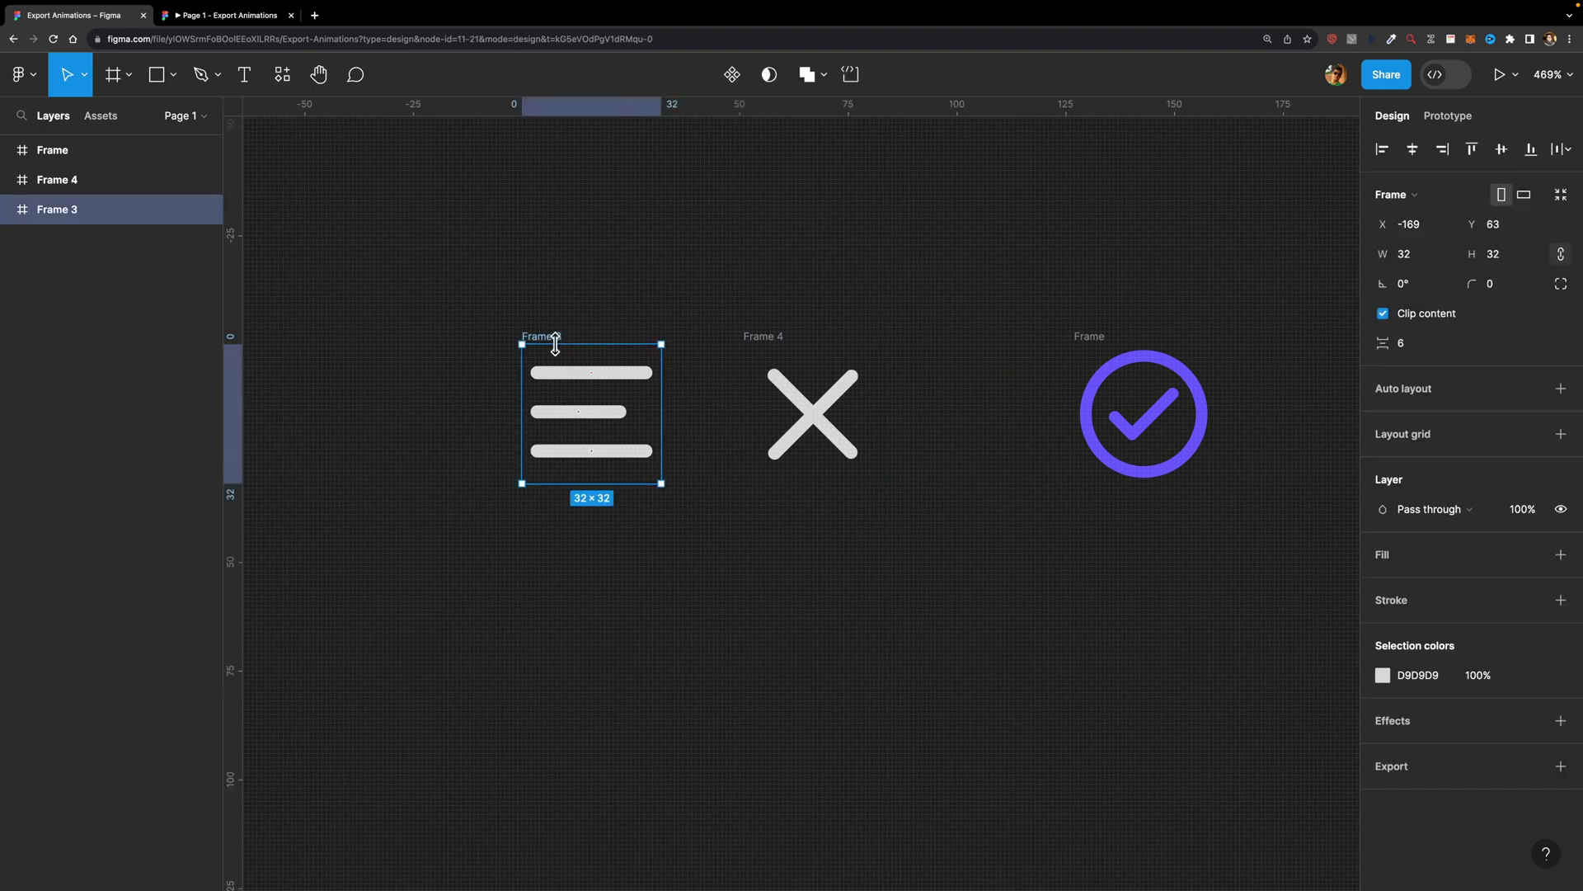
click(10, 211)
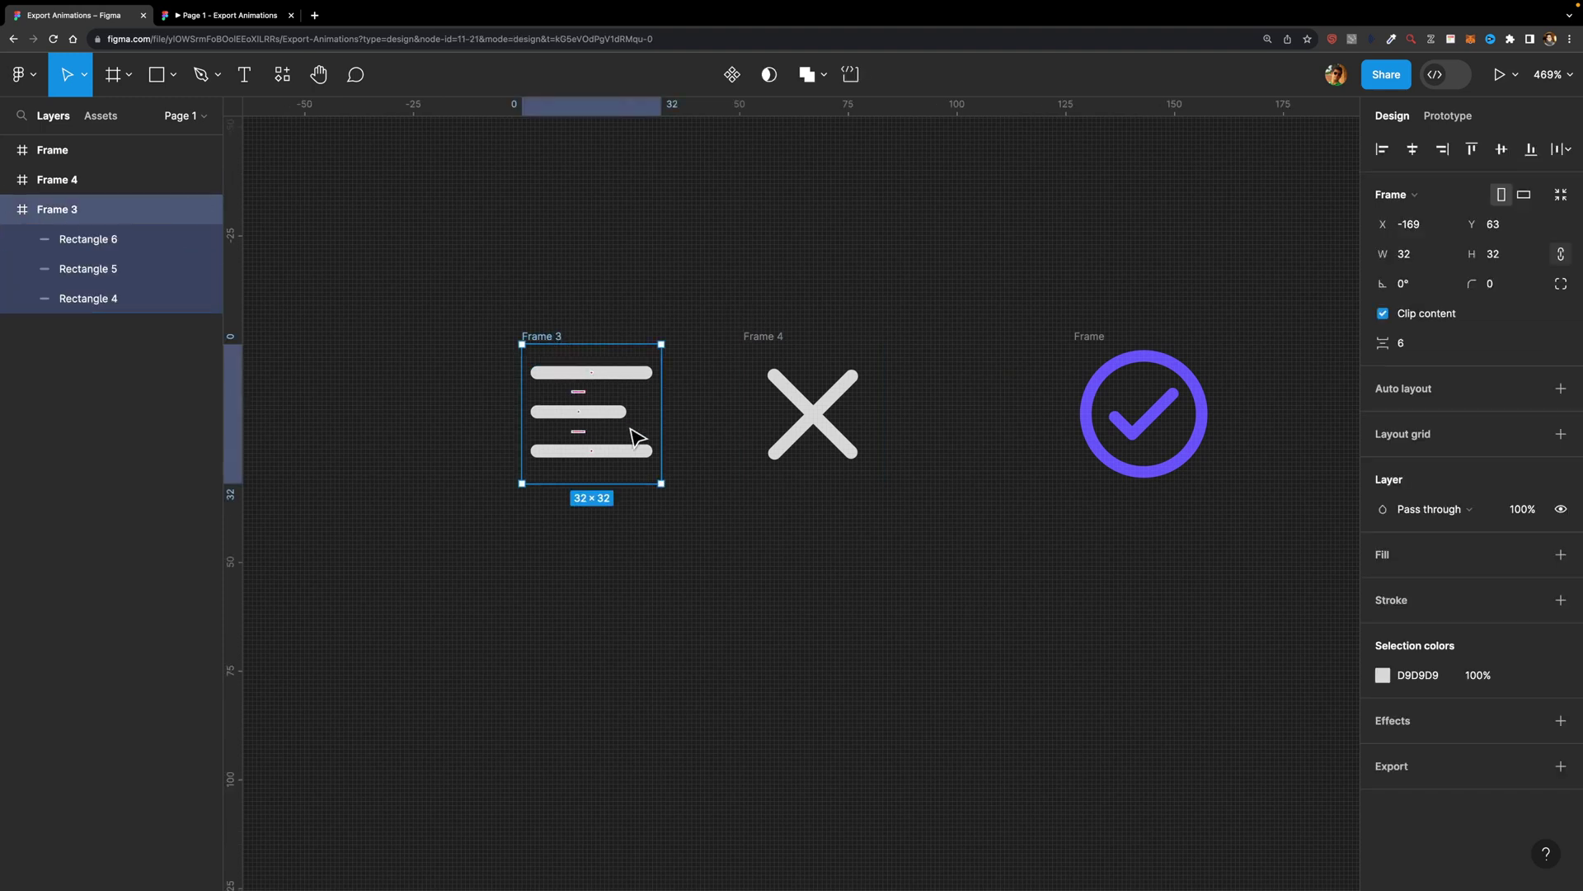
click(755, 341)
click(546, 335)
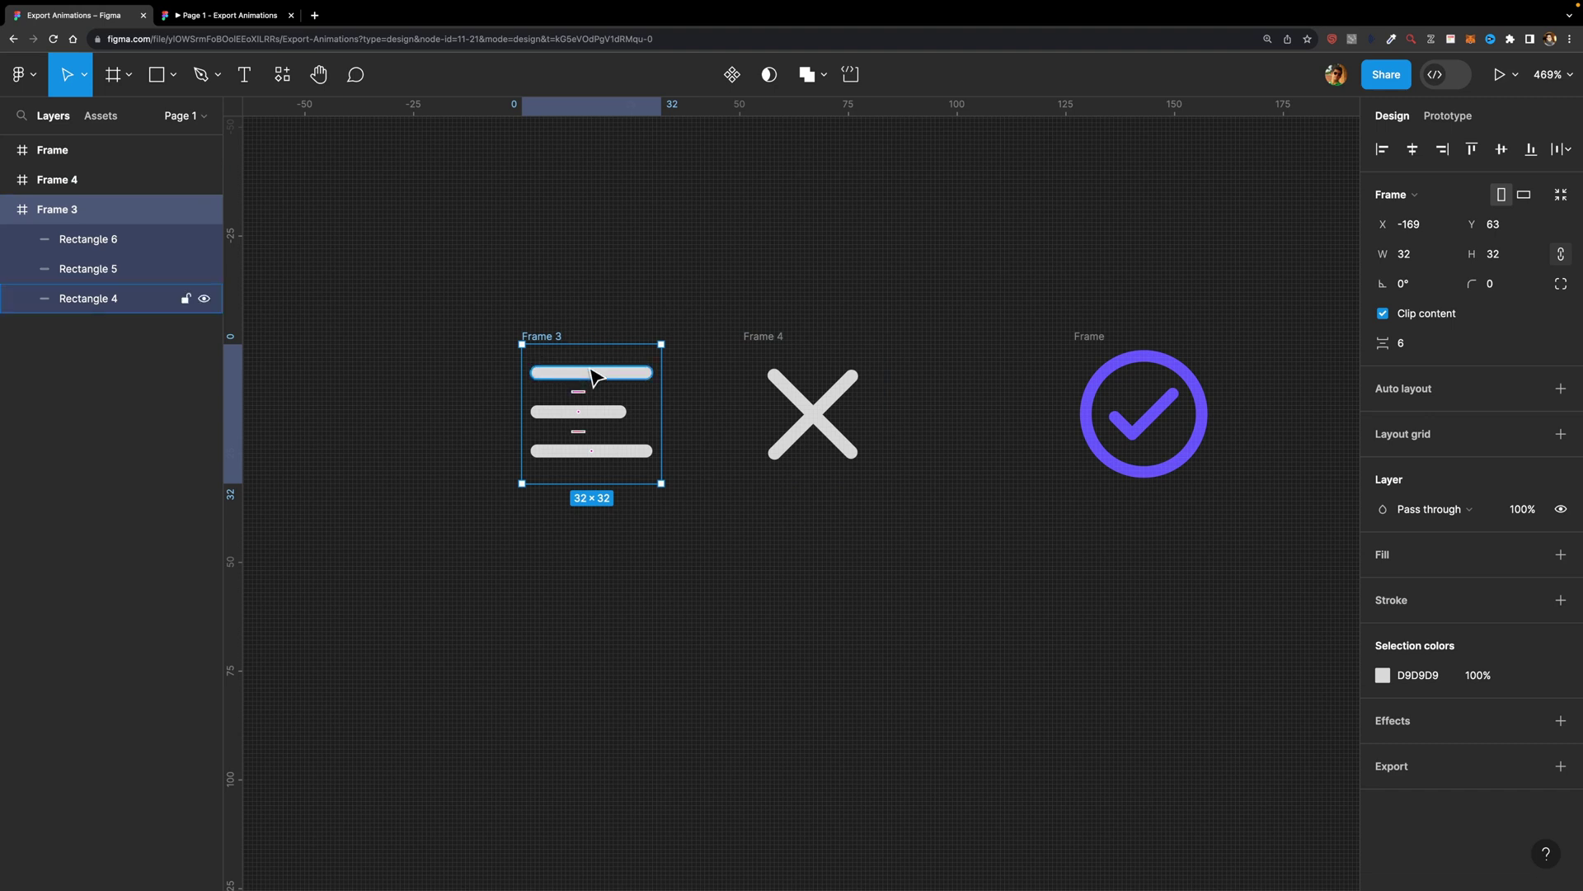
click(1424, 117)
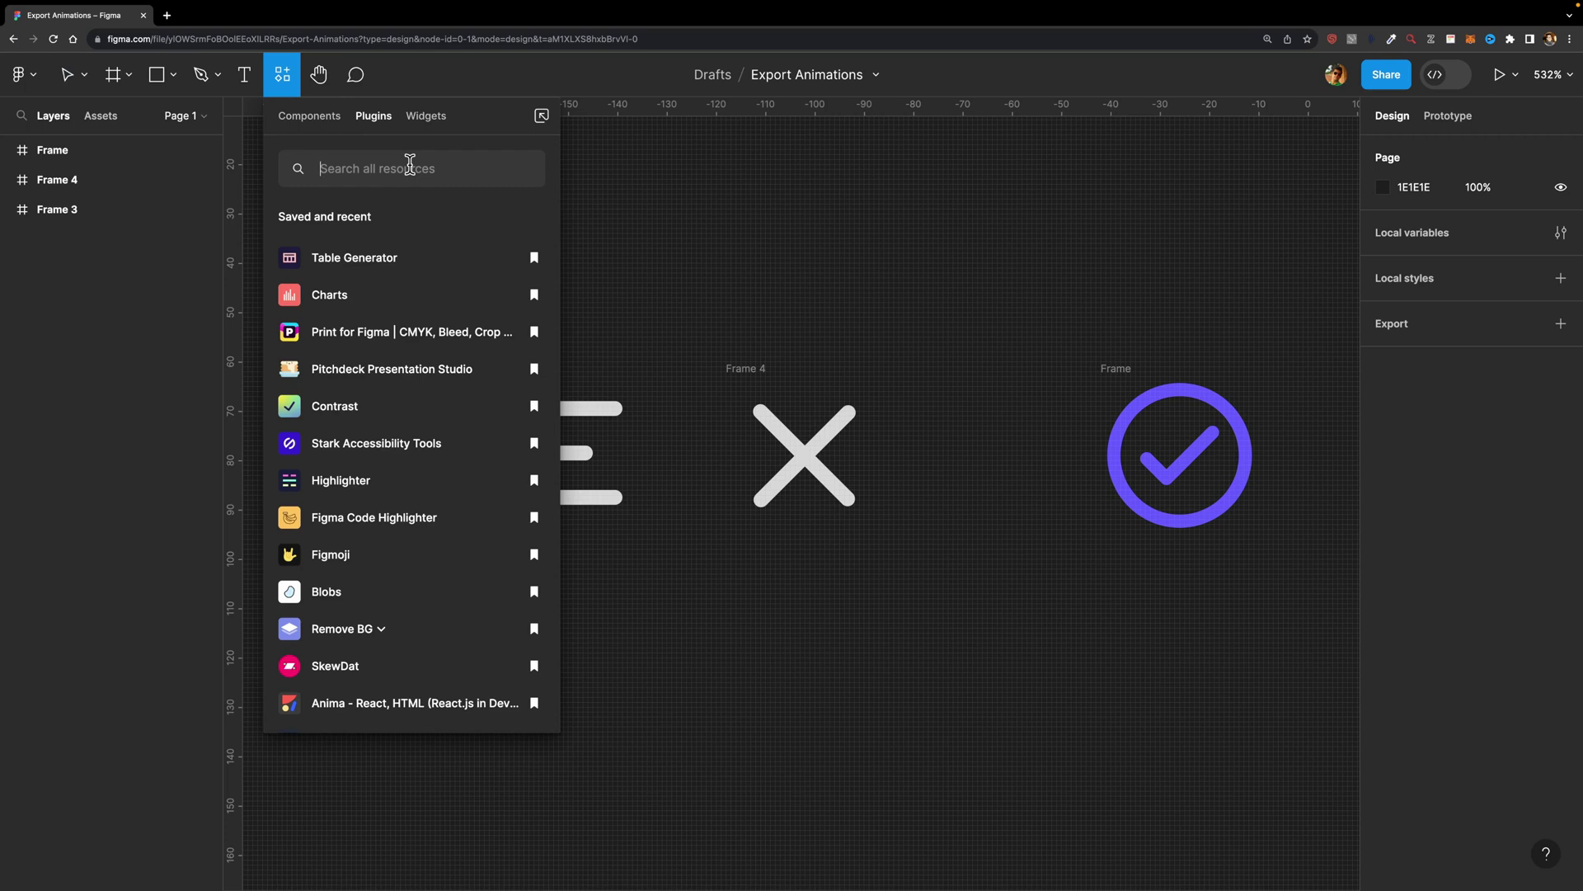
Find and run the LottieFiles plugin, and load the prototype flow Flow 2 for export to Lottie.
text(Lo)
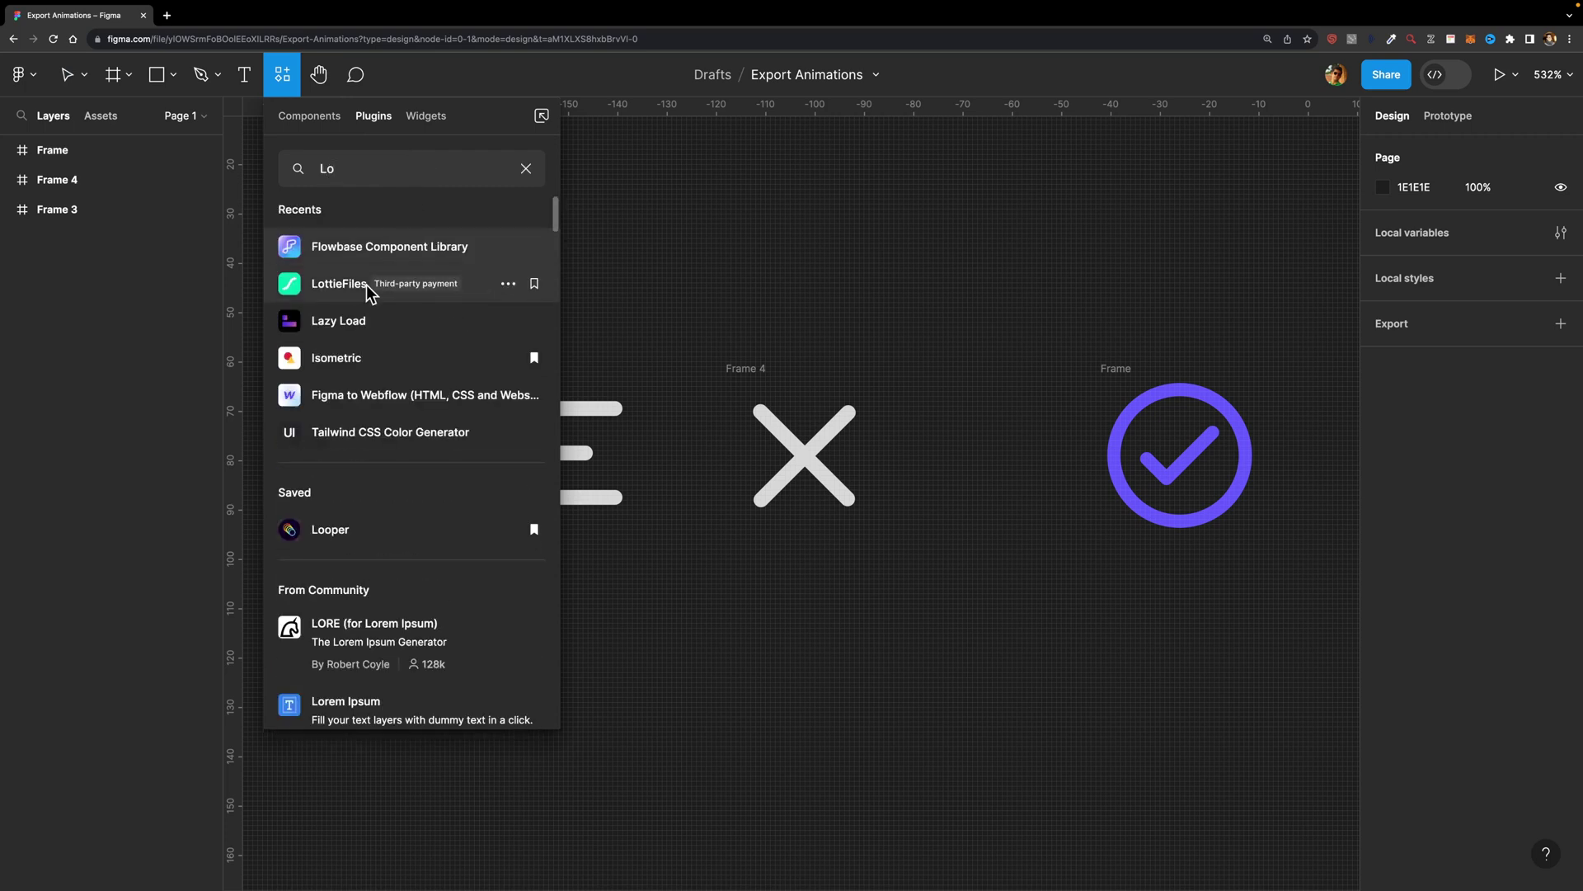
click(366, 284)
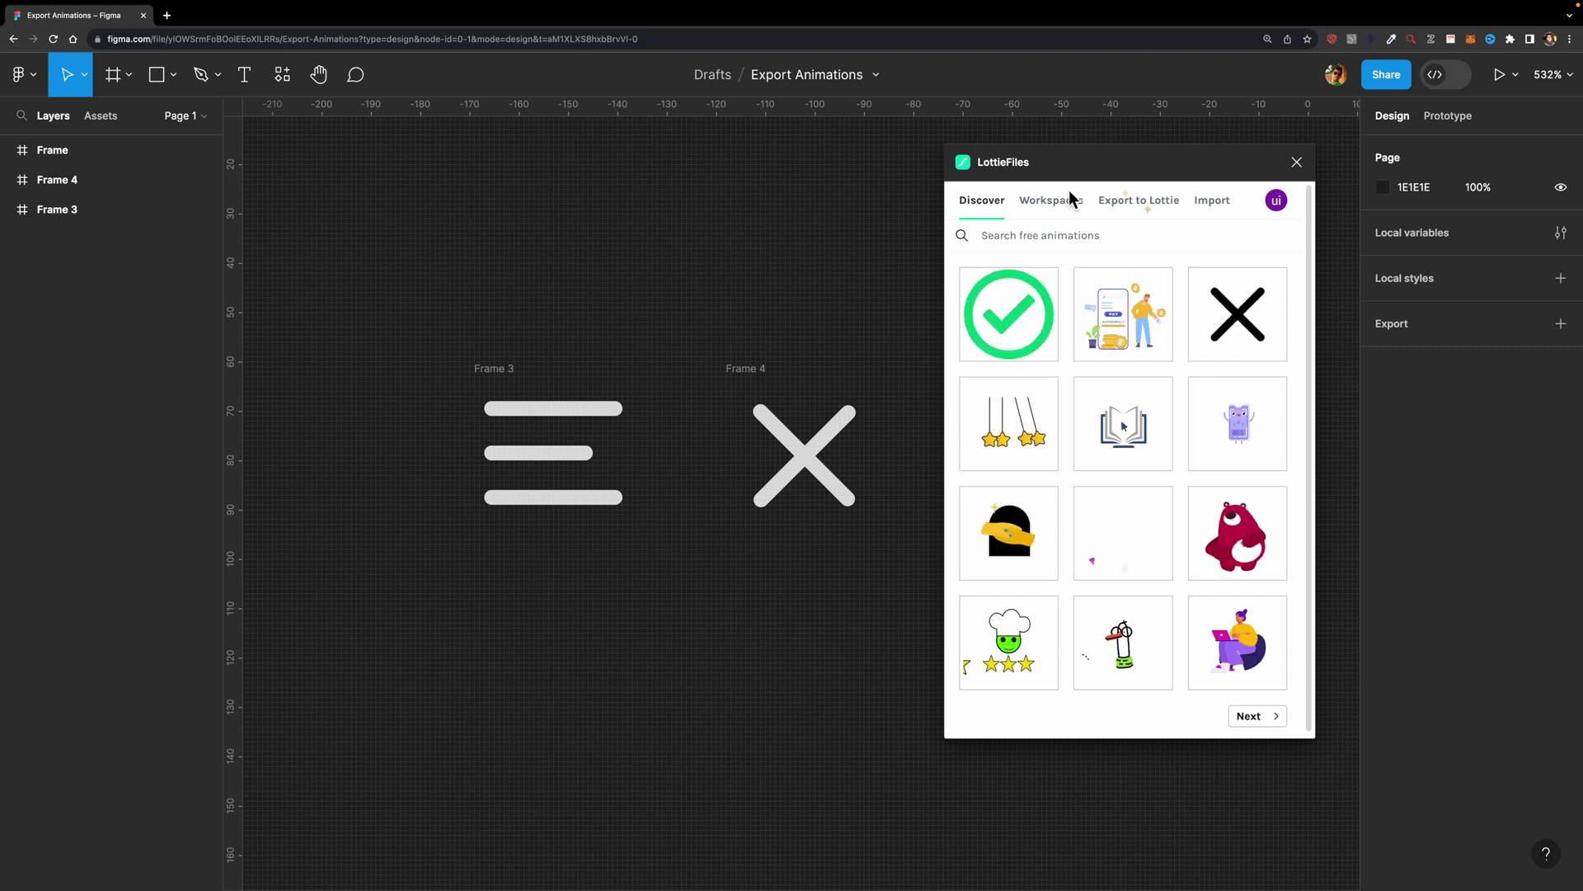
click(1138, 205)
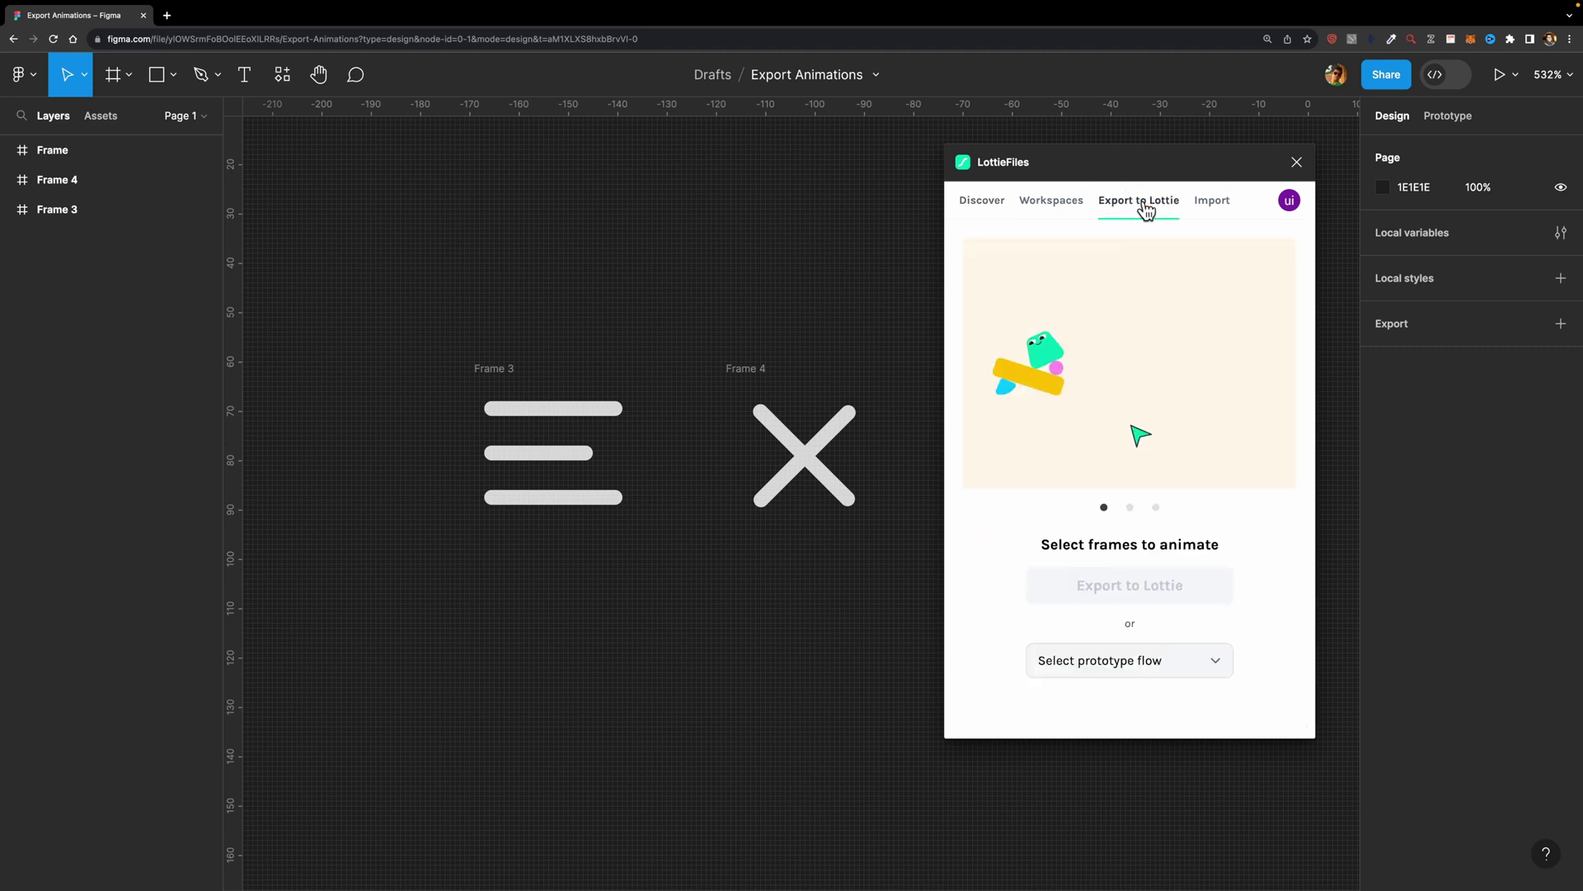
click(1097, 666)
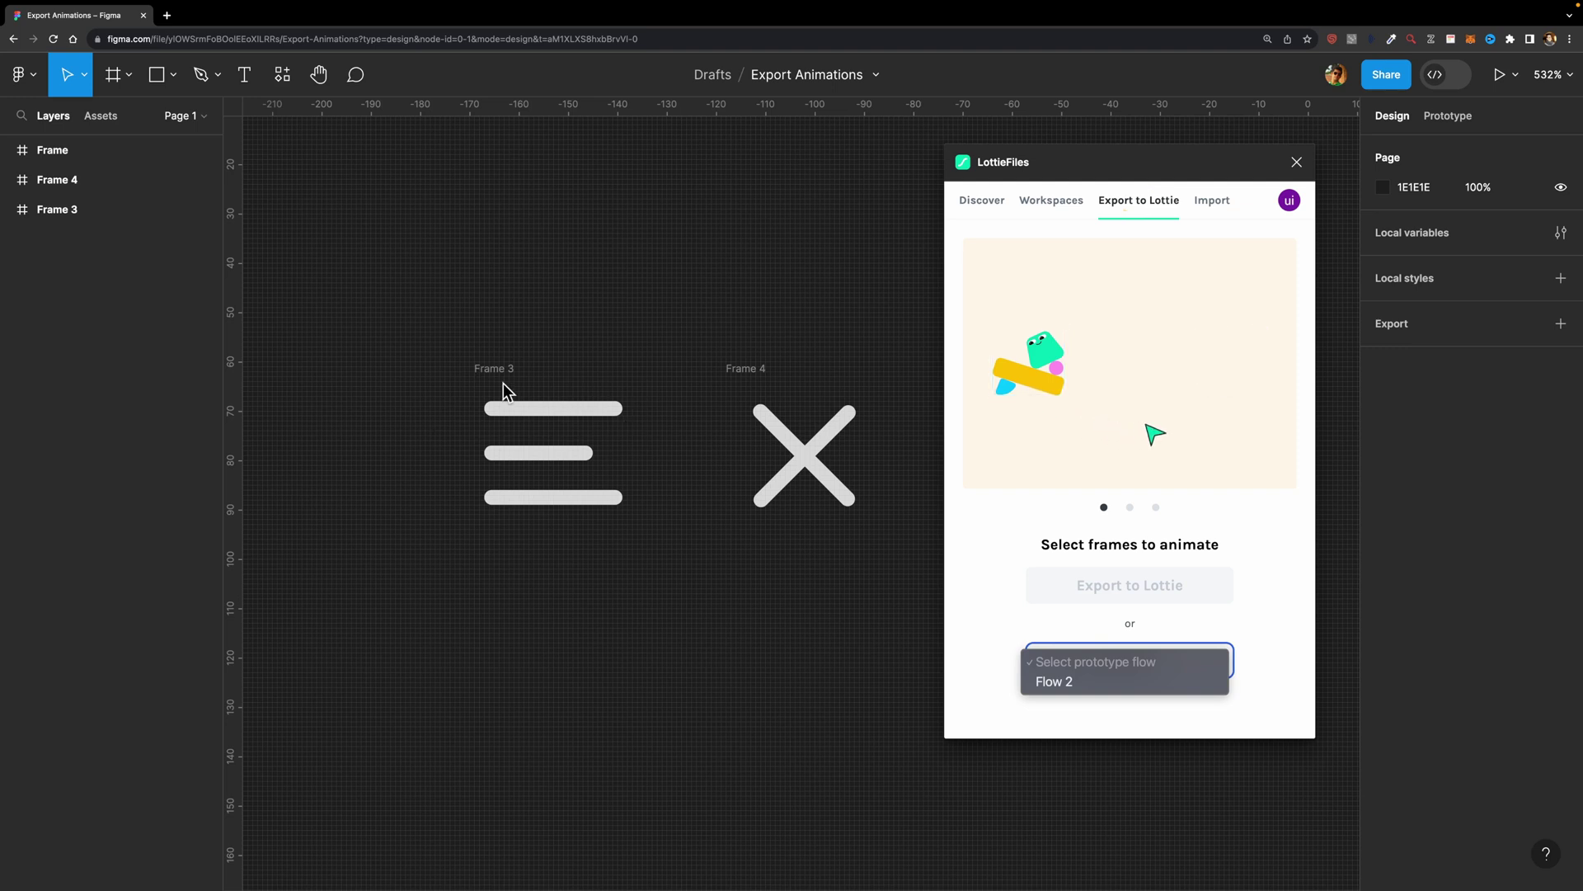
click(1049, 681)
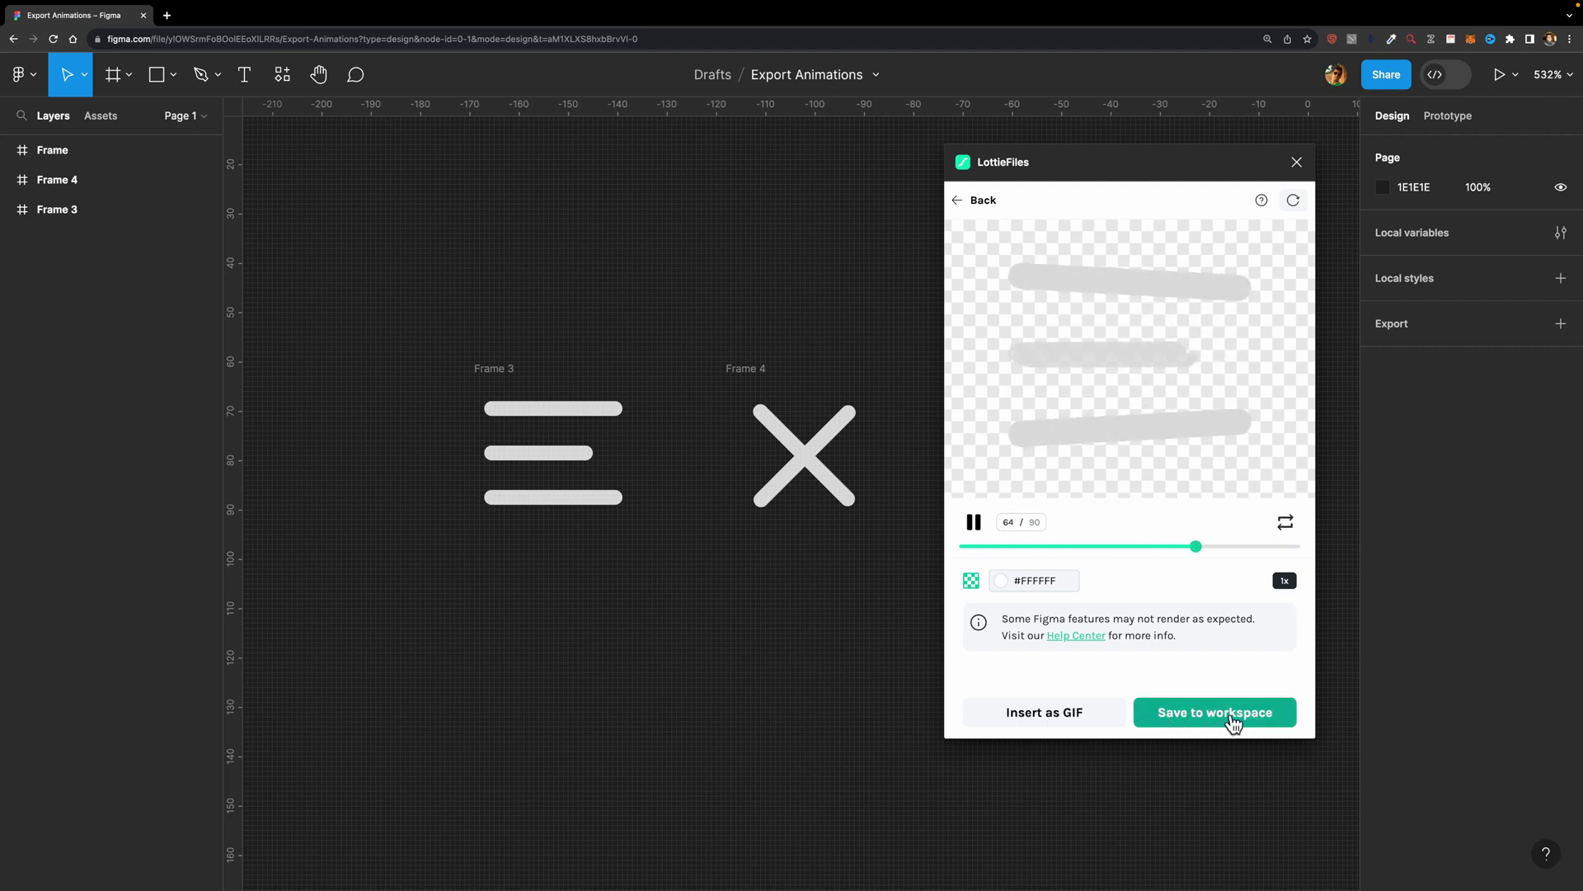
Save the Flow 2 animation to First Project in the LottieFiles workspace.
click(1211, 718)
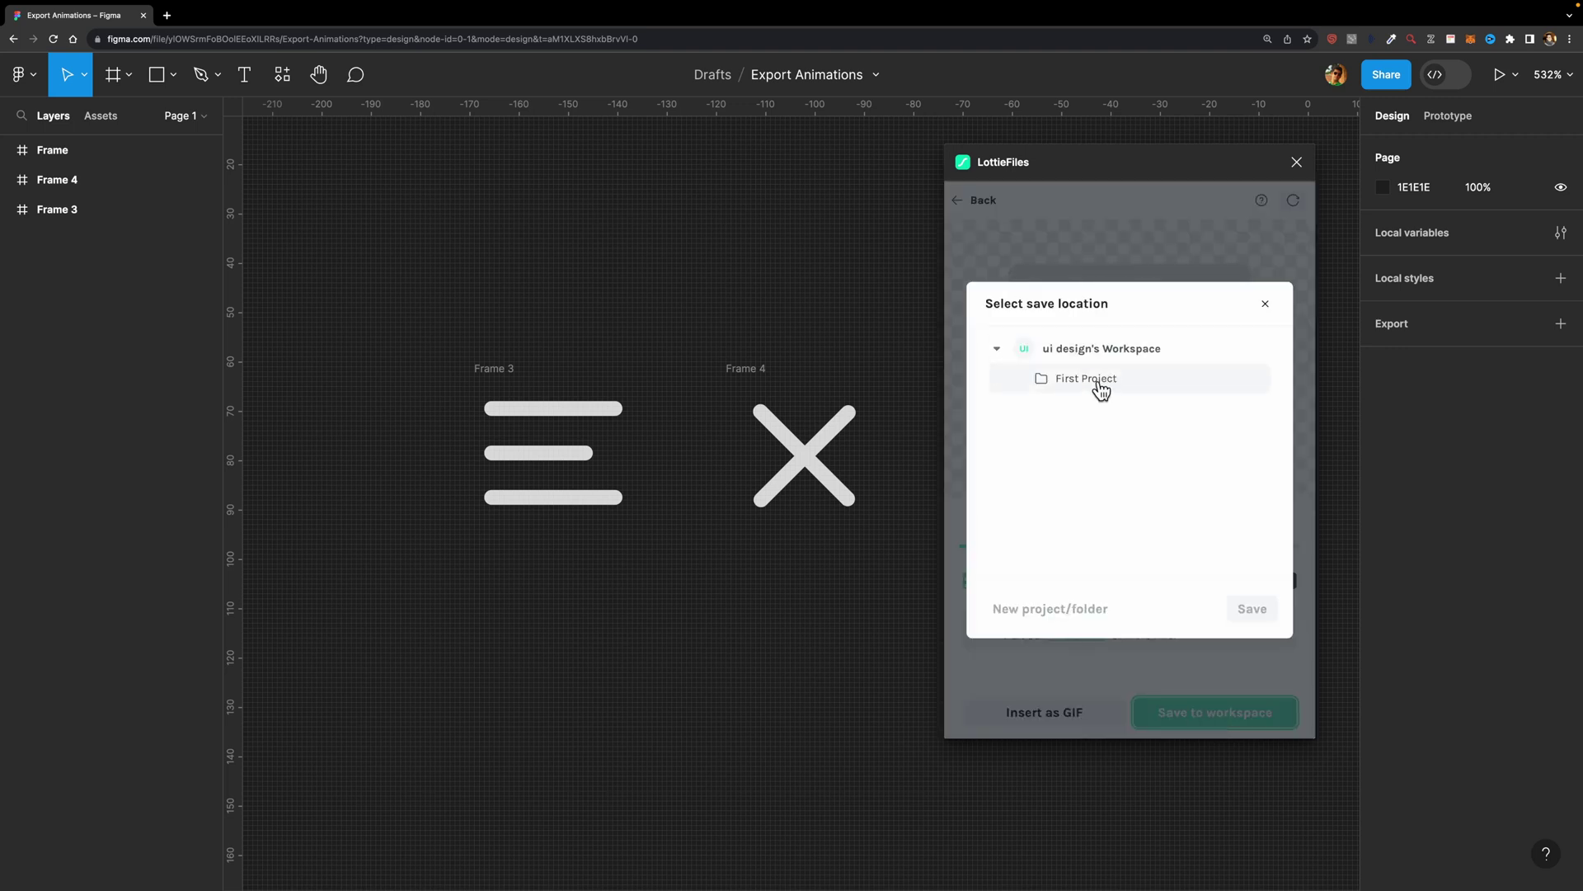
click(1099, 392)
click(1262, 617)
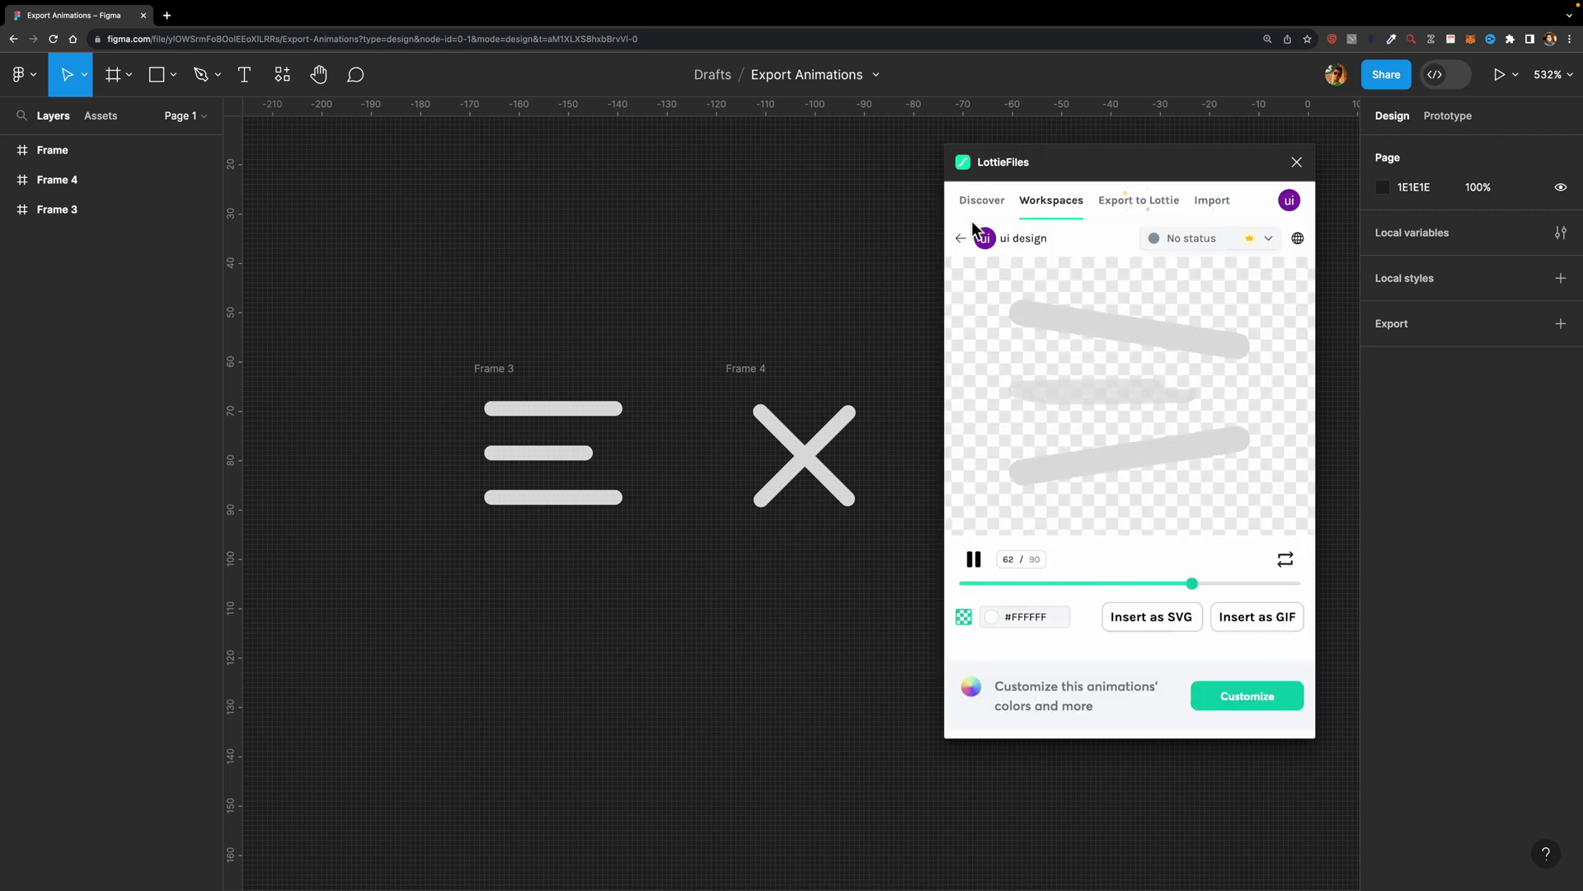
Open the saved Flow 2 animation from First Project in the plugin's workspaces.
click(1049, 211)
click(986, 212)
click(1051, 208)
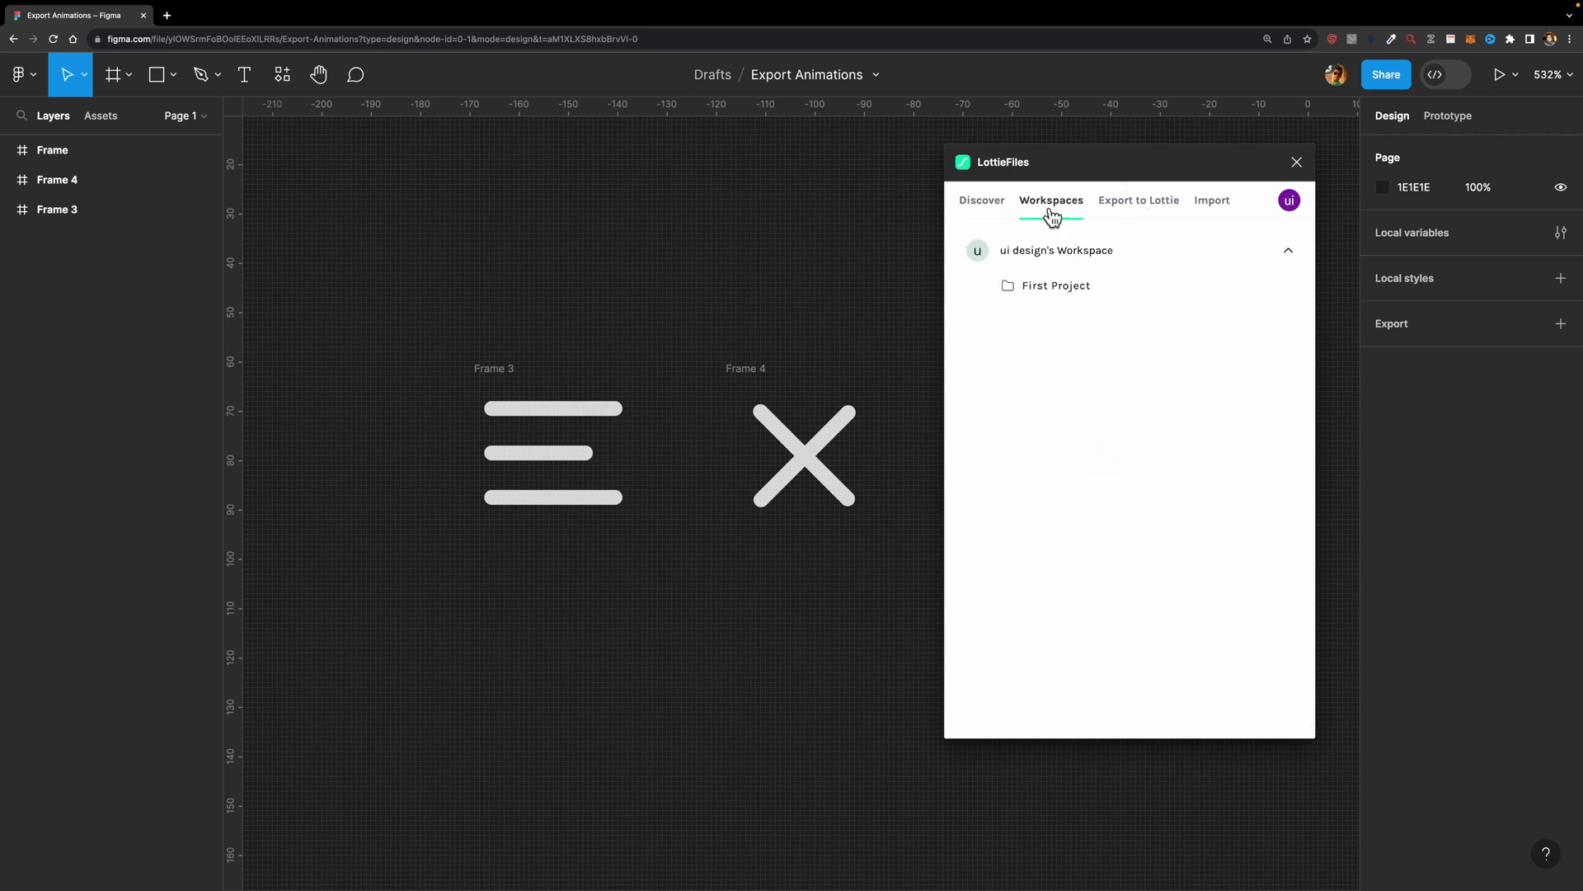
click(1088, 296)
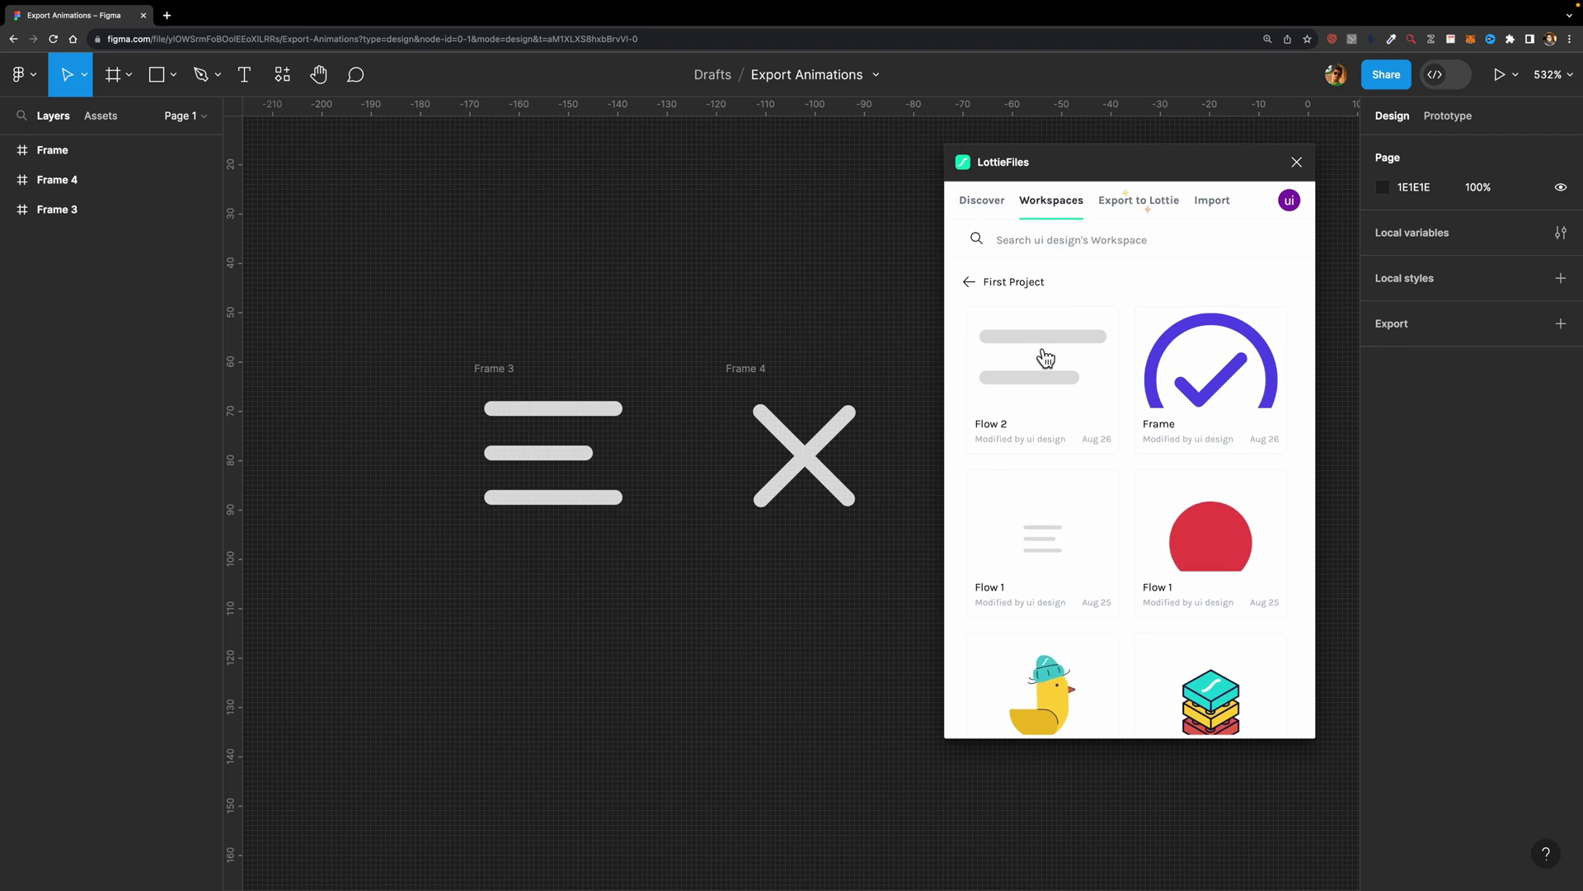
click(1042, 354)
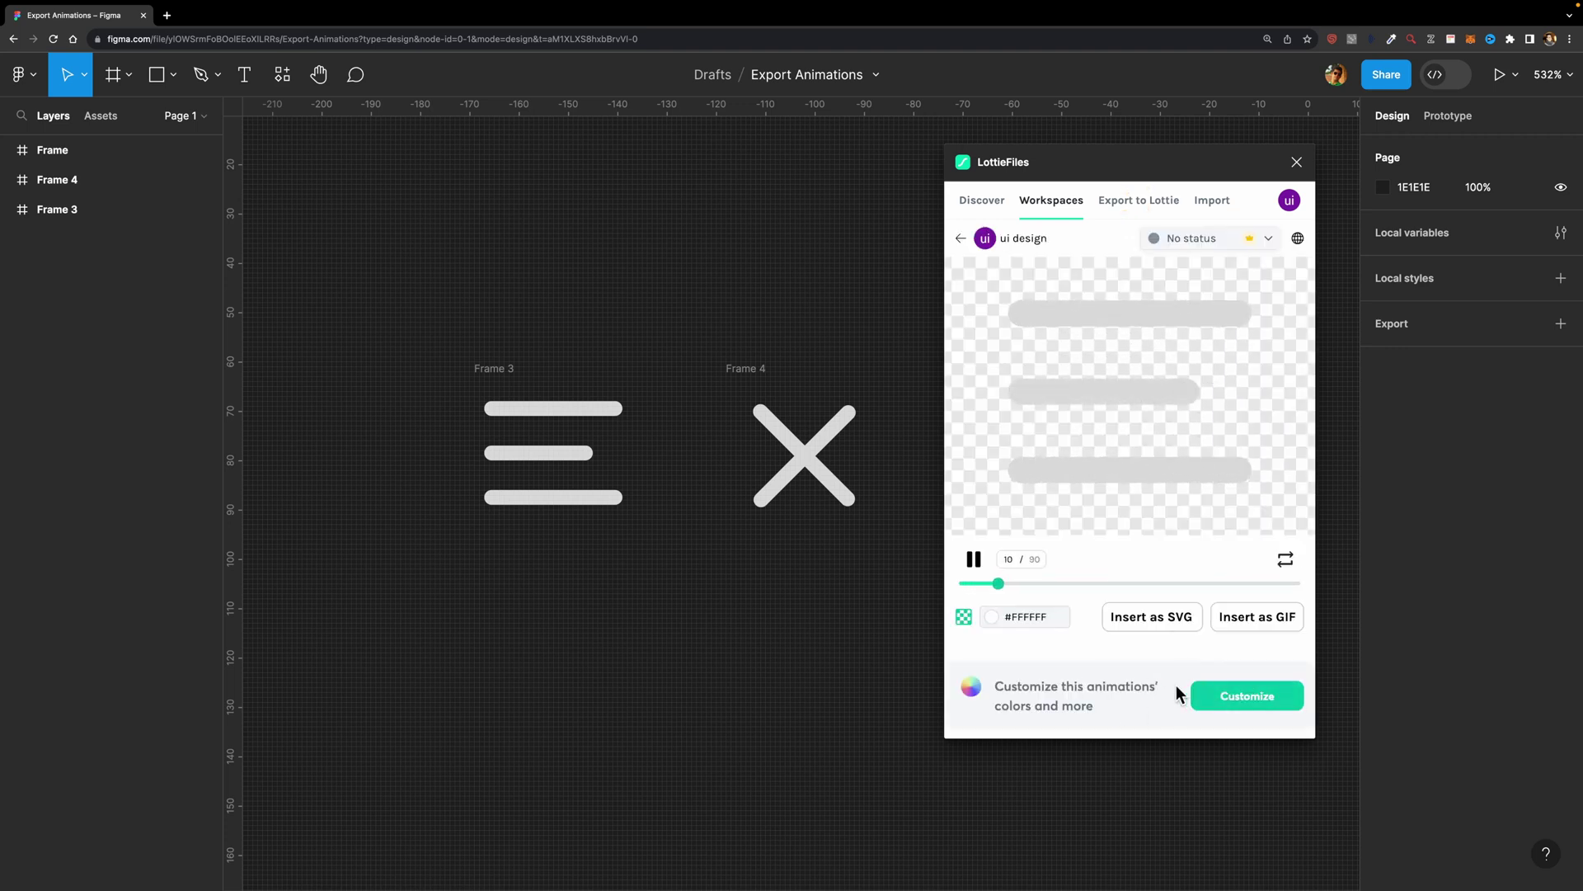
Try the red color preset on the Flow 2 animation and go back without saving it.
click(1225, 698)
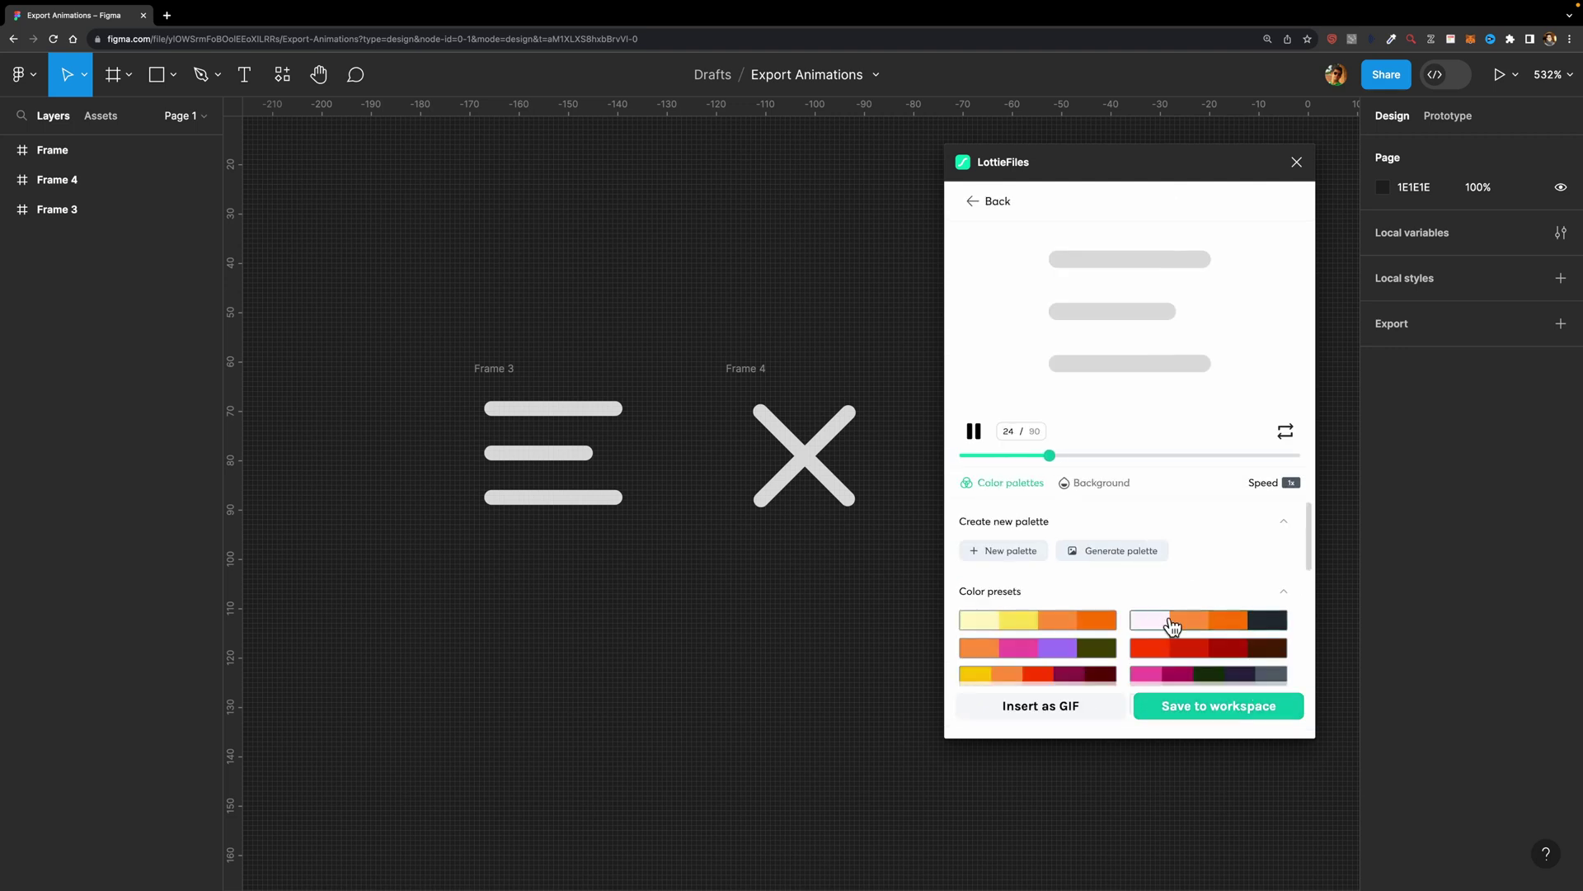
click(1188, 649)
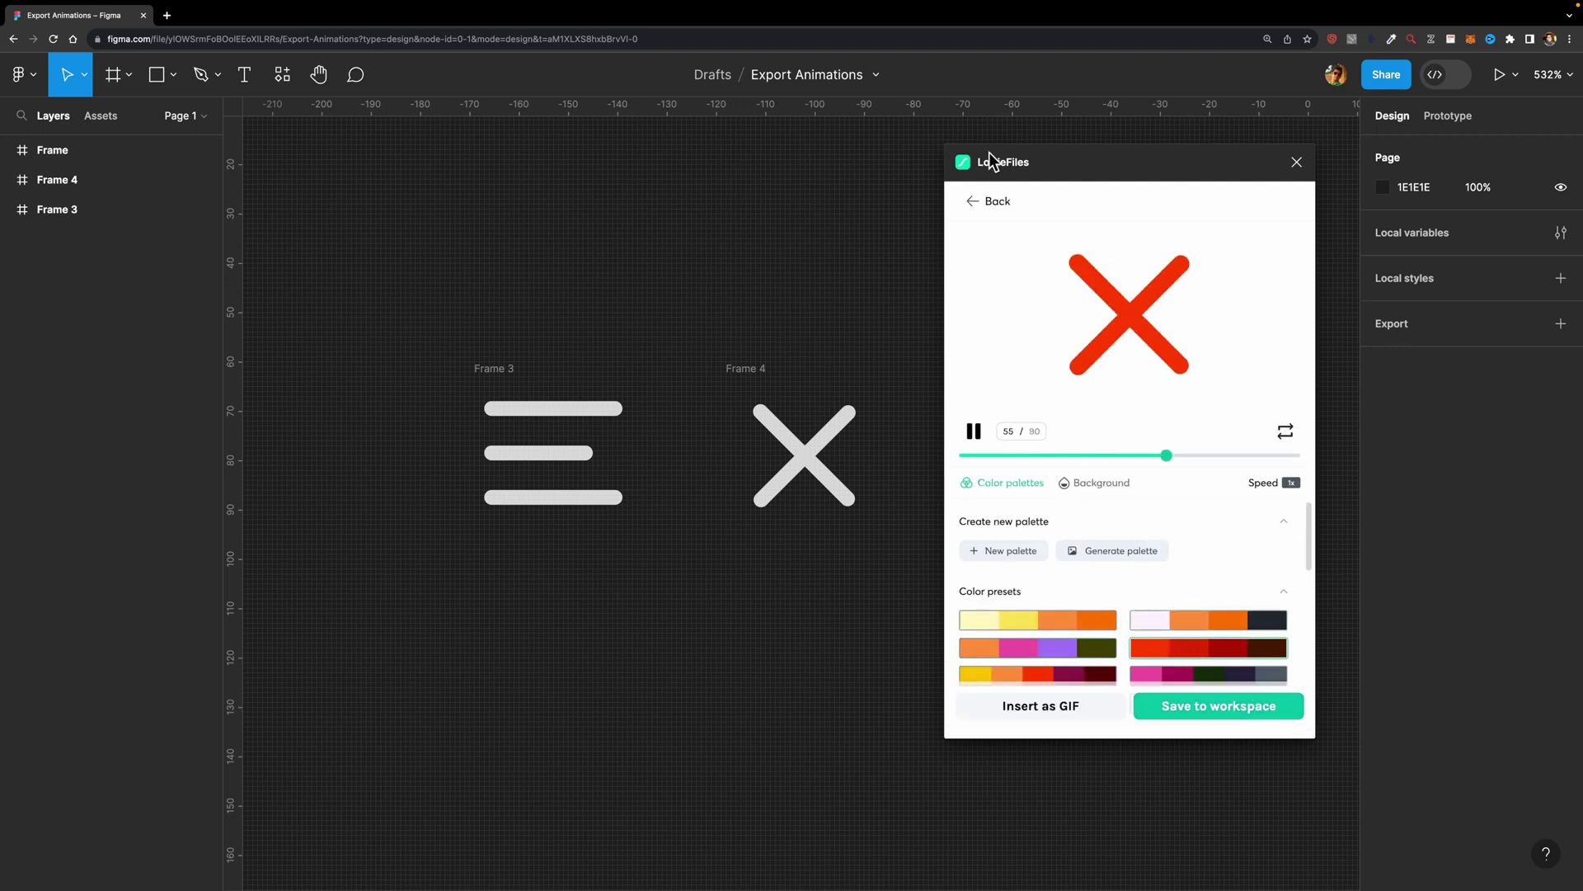
click(980, 205)
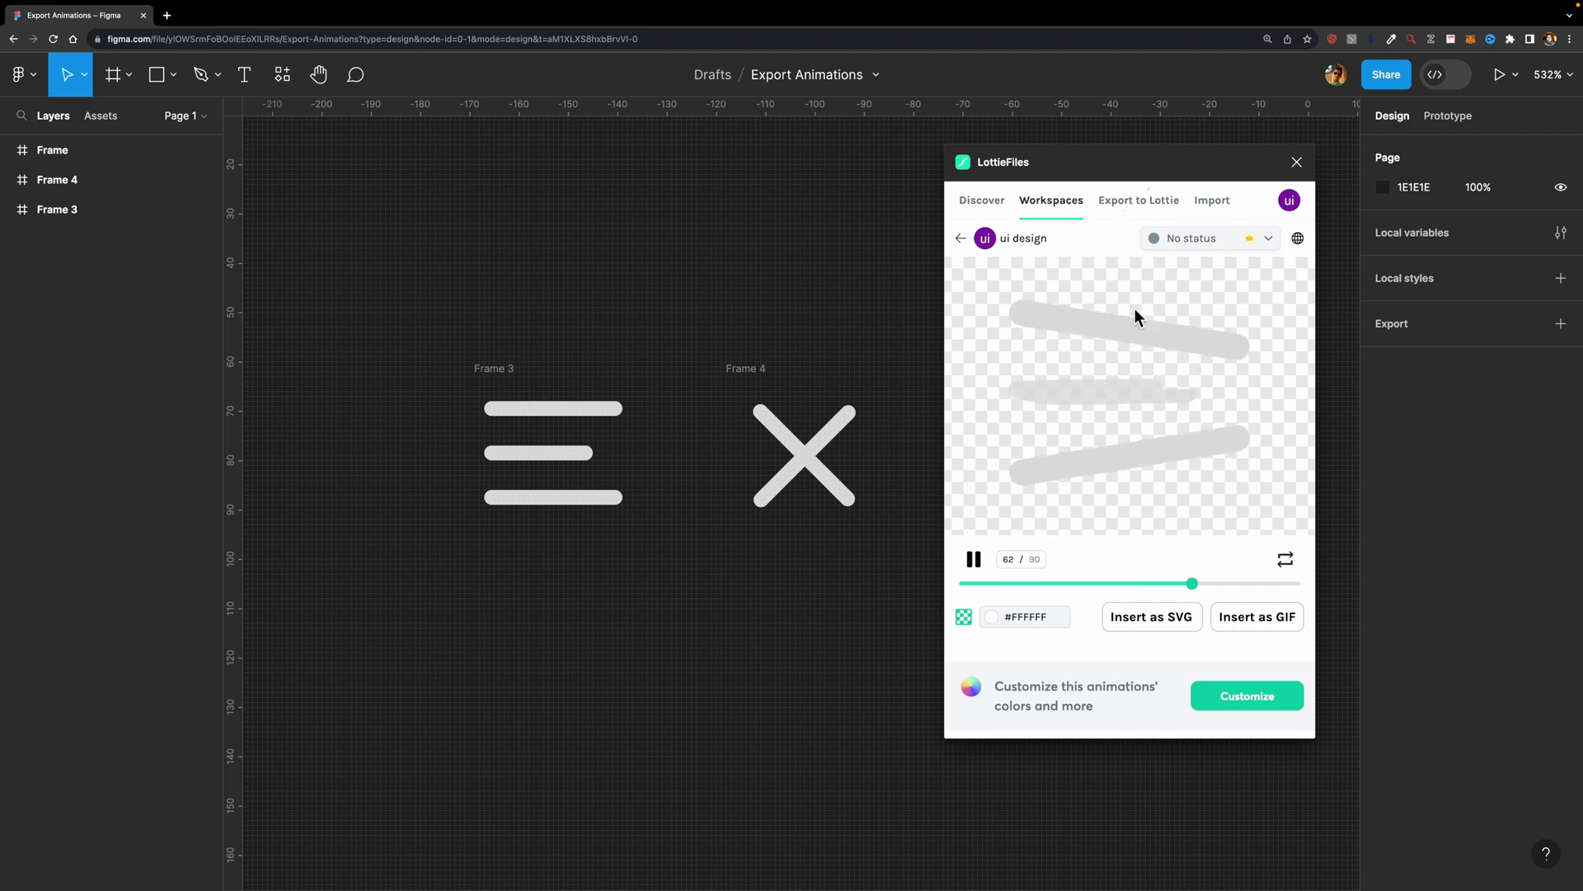
Open the Flow 2 animation on the LottieFiles website and download it as Lottie JSON.
click(1297, 240)
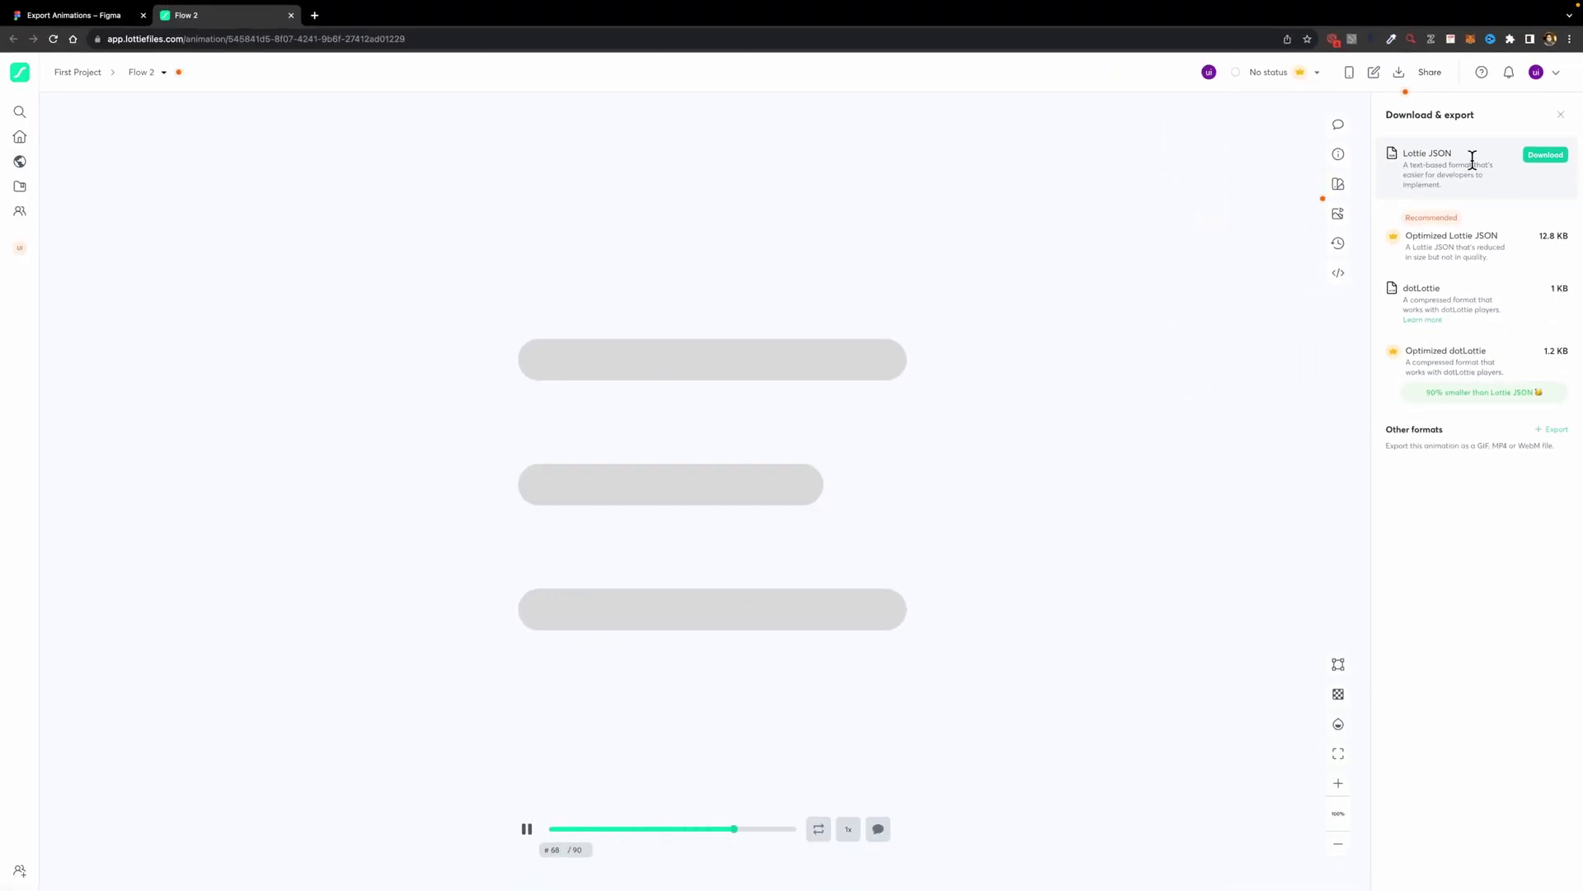
click(1545, 155)
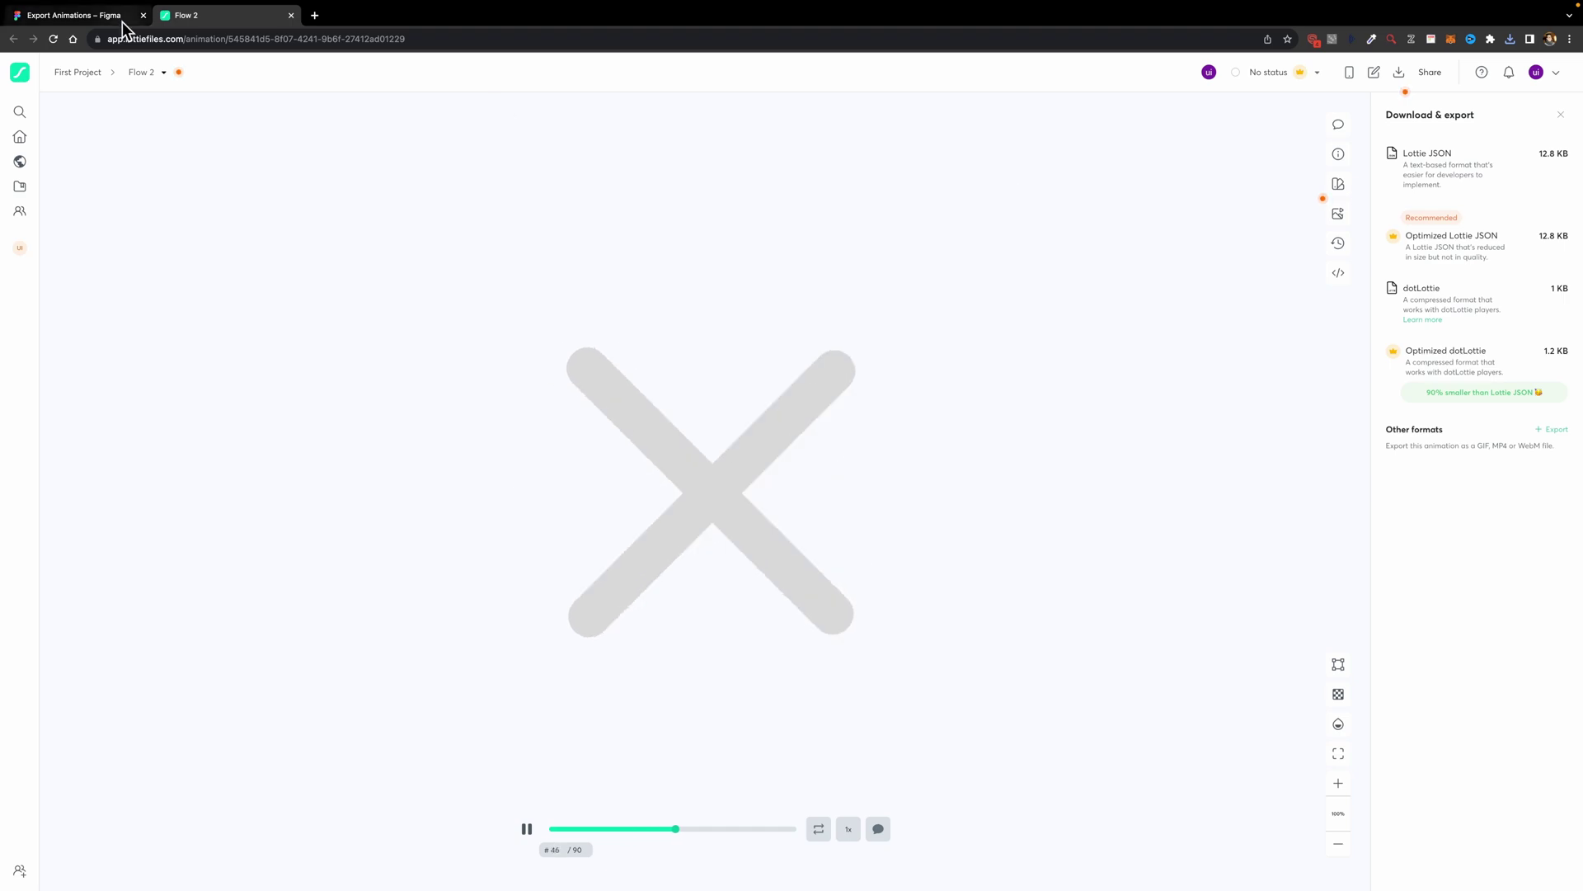
Return to the Figma file, close the LottieFiles plugin, and select the checkmark icon's frame with its layers expanded.
click(79, 15)
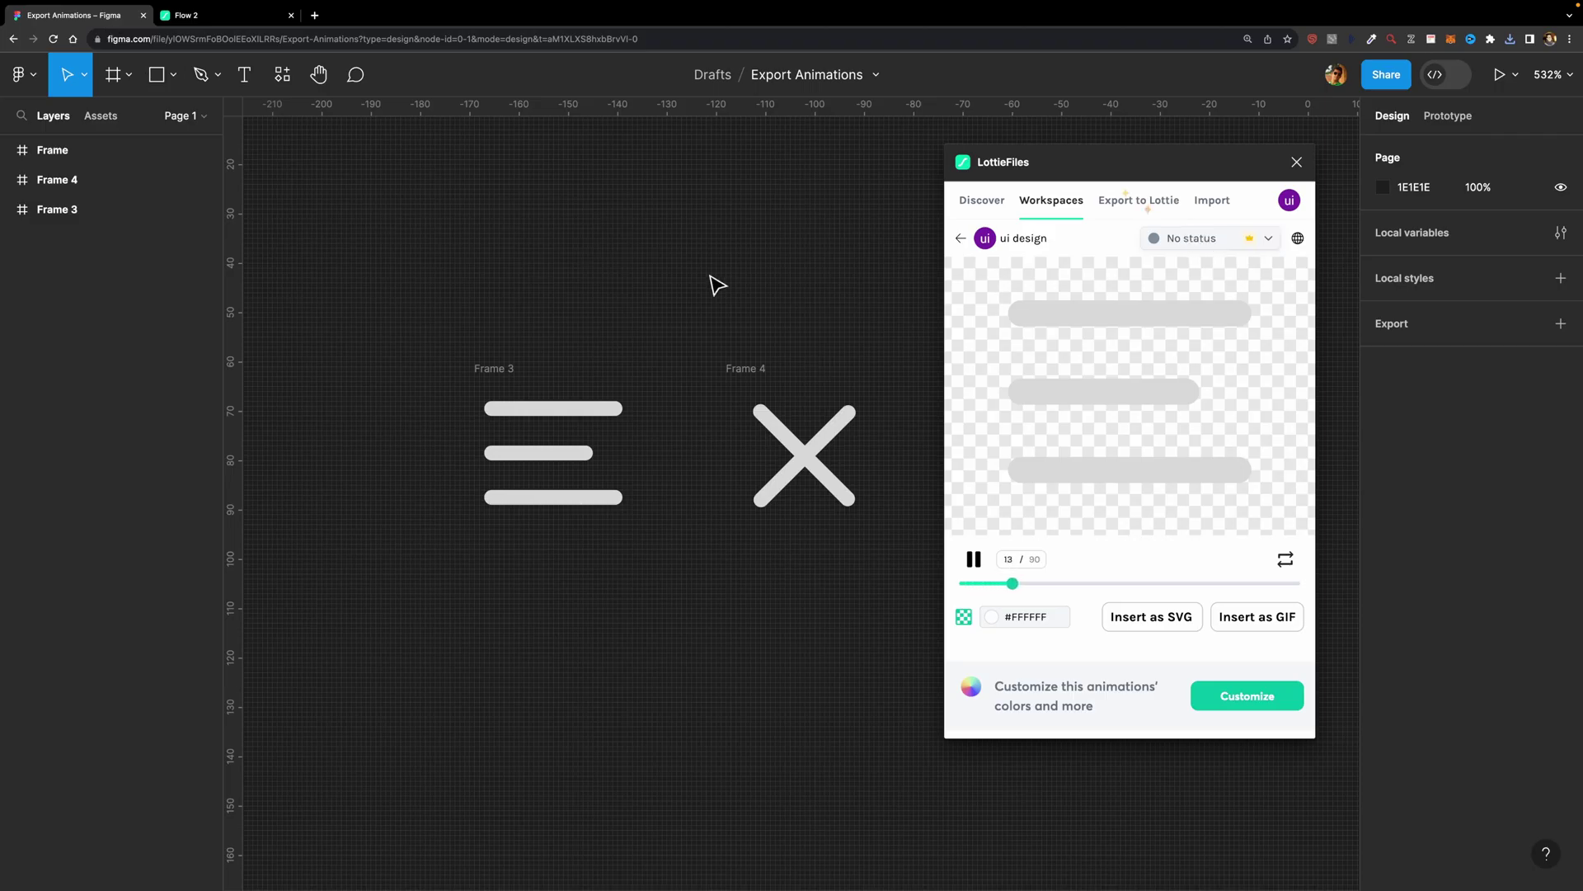
click(1296, 161)
scroll(1069, 388, right, 3)
scroll(1070, 387, right, 2)
click(897, 367)
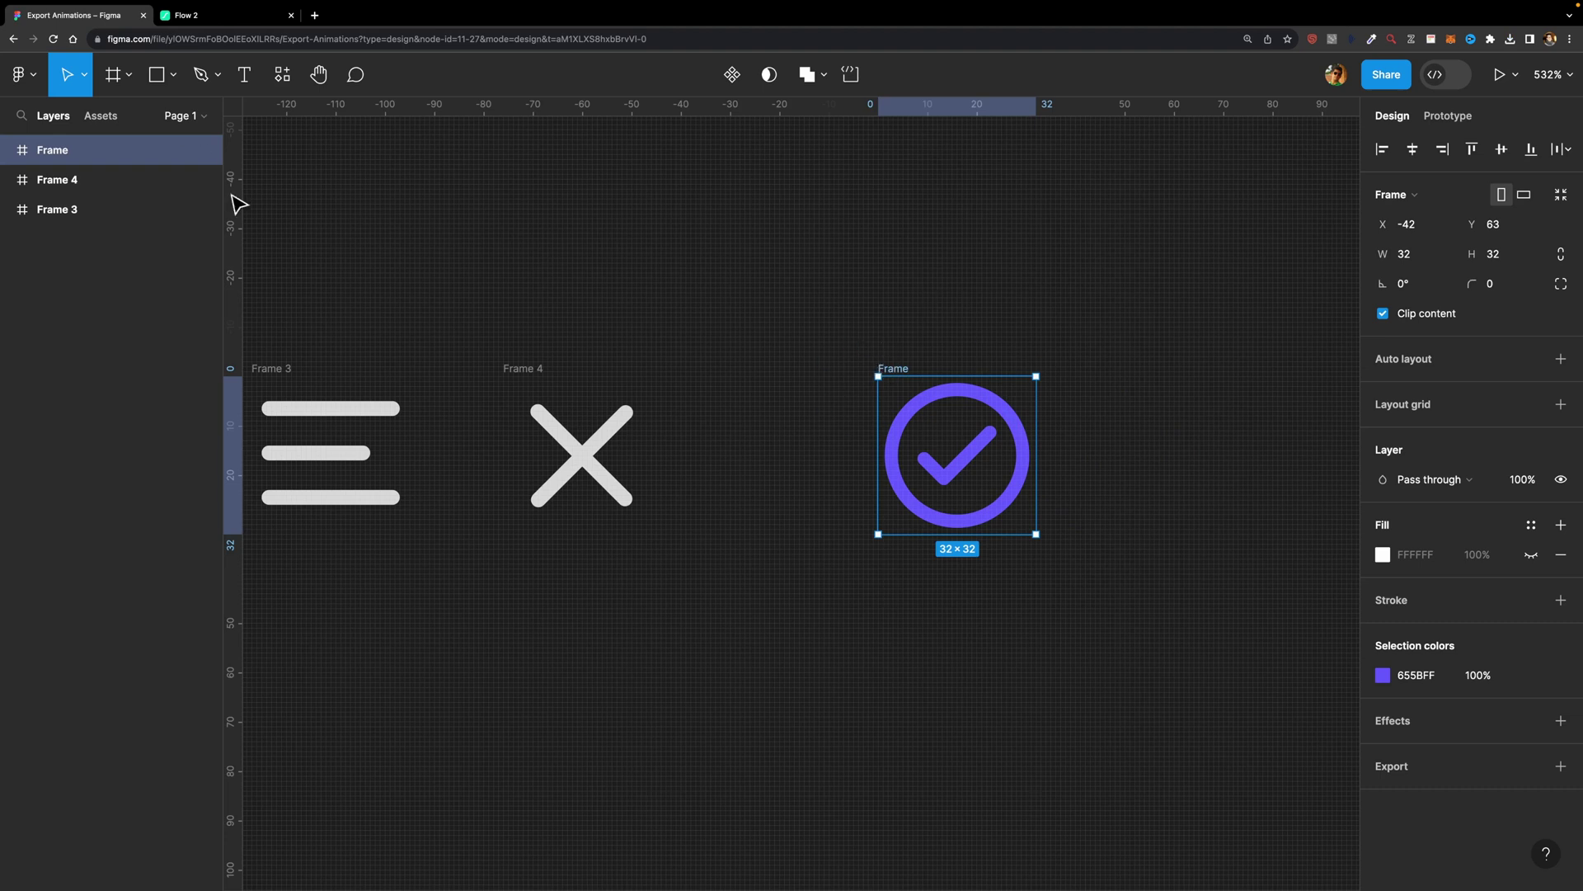
click(8, 150)
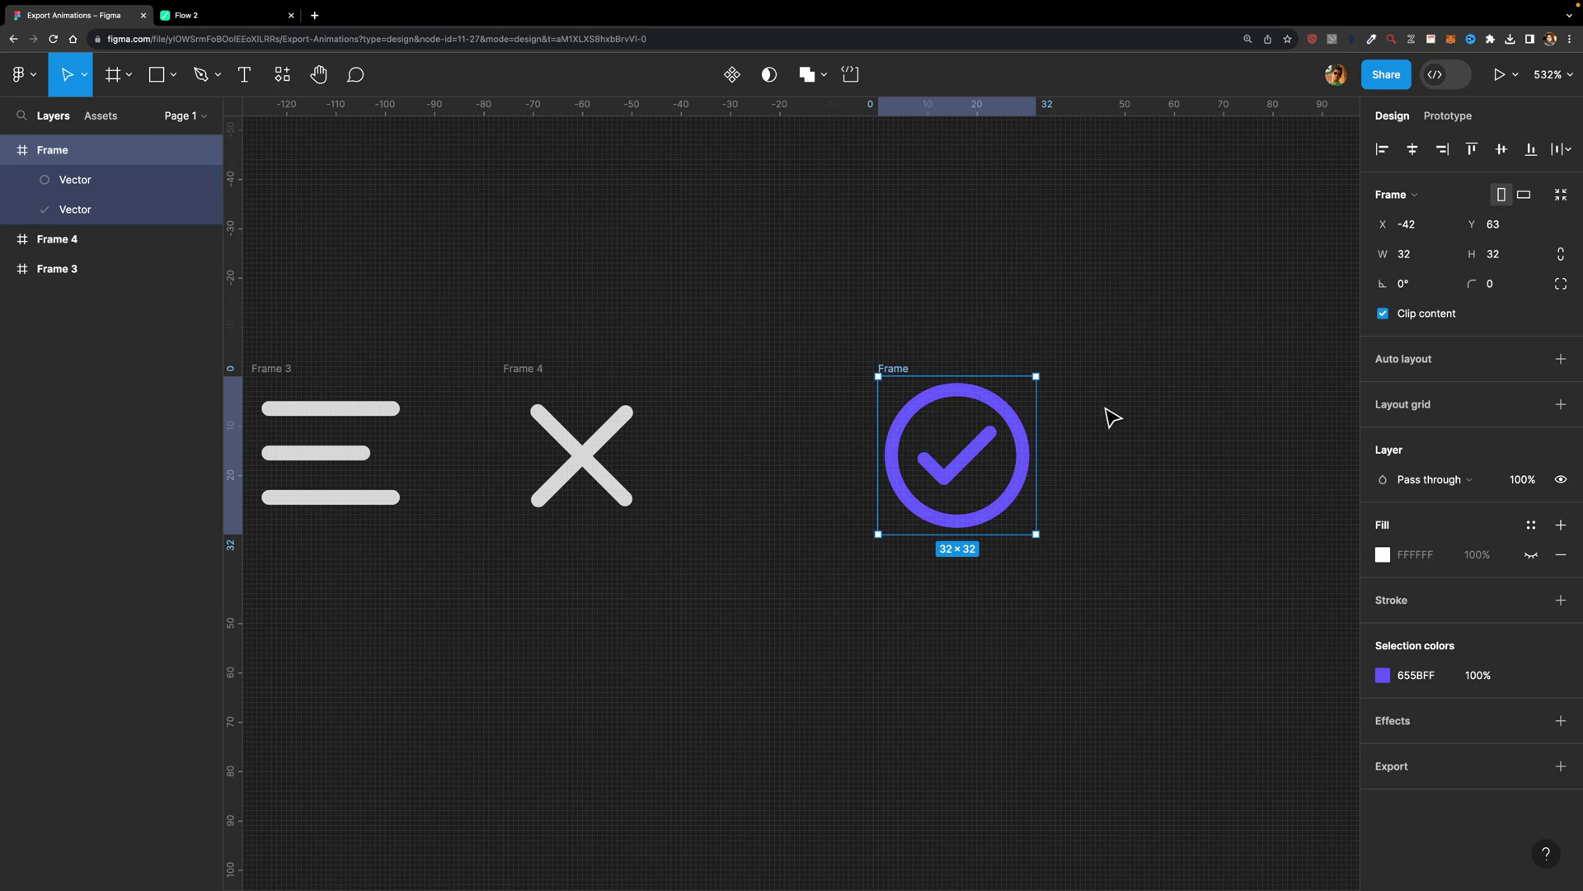
Run the LottieFiles plugin again and export the selected checkmark frame to Lottie.
click(282, 75)
click(449, 282)
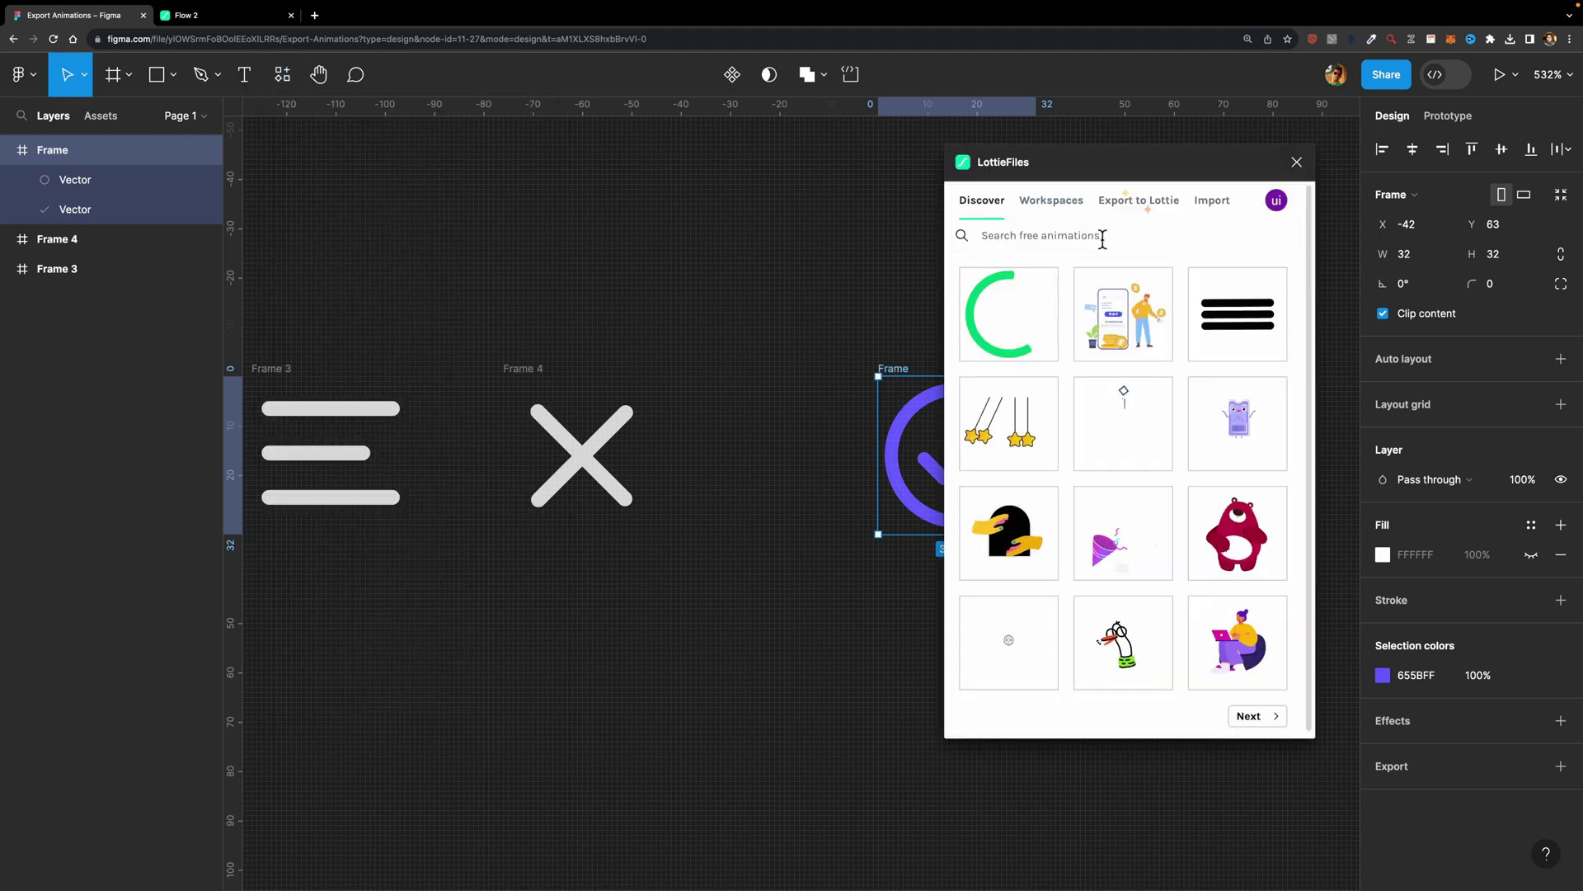
click(1130, 212)
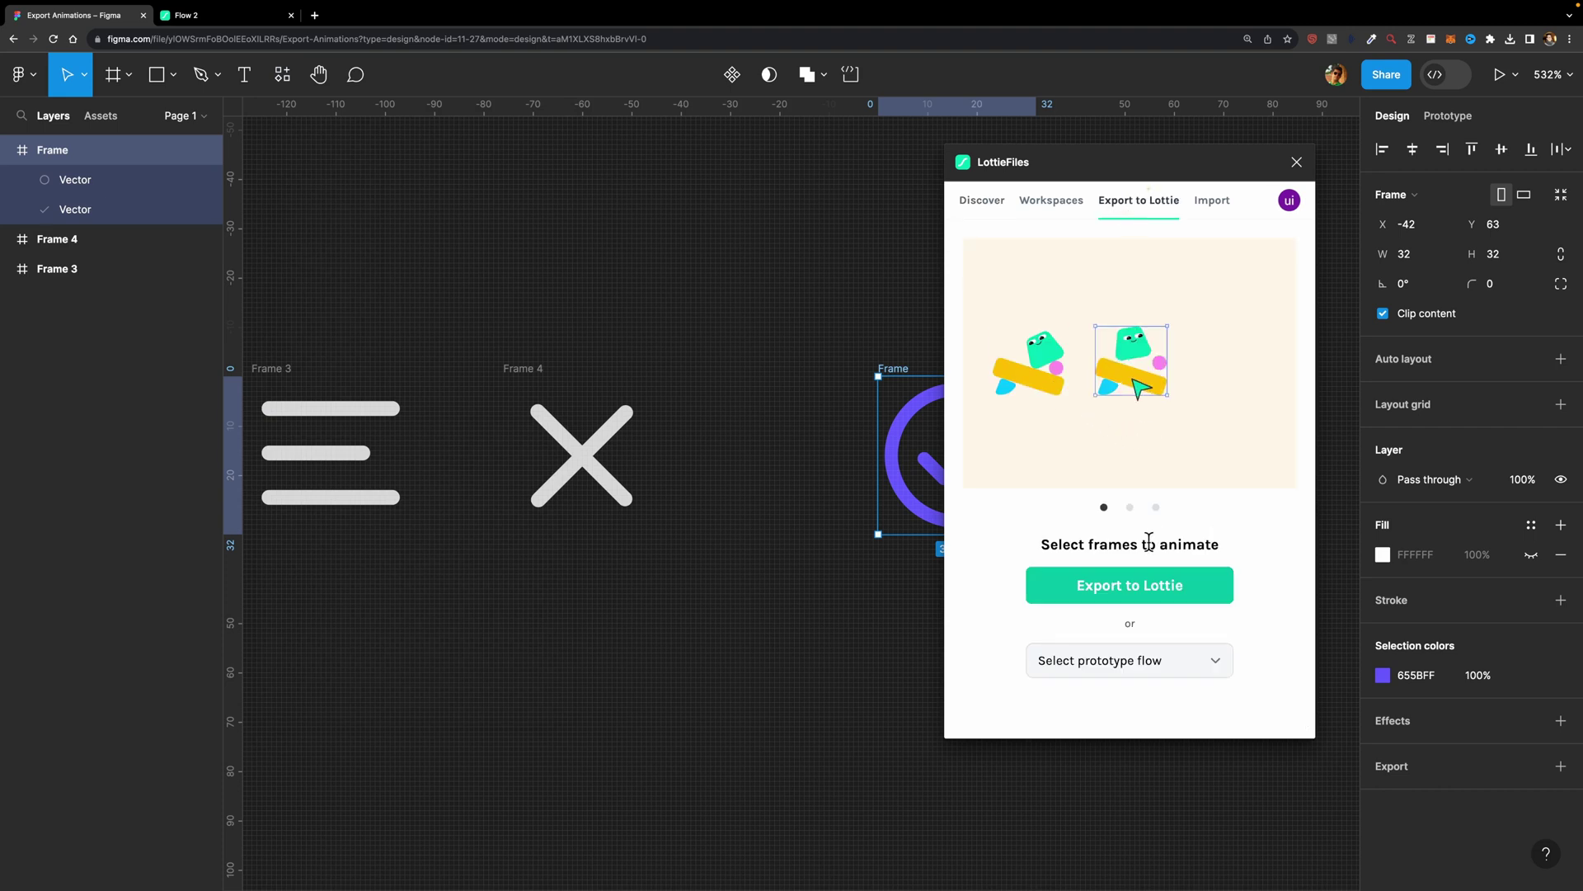
click(1172, 602)
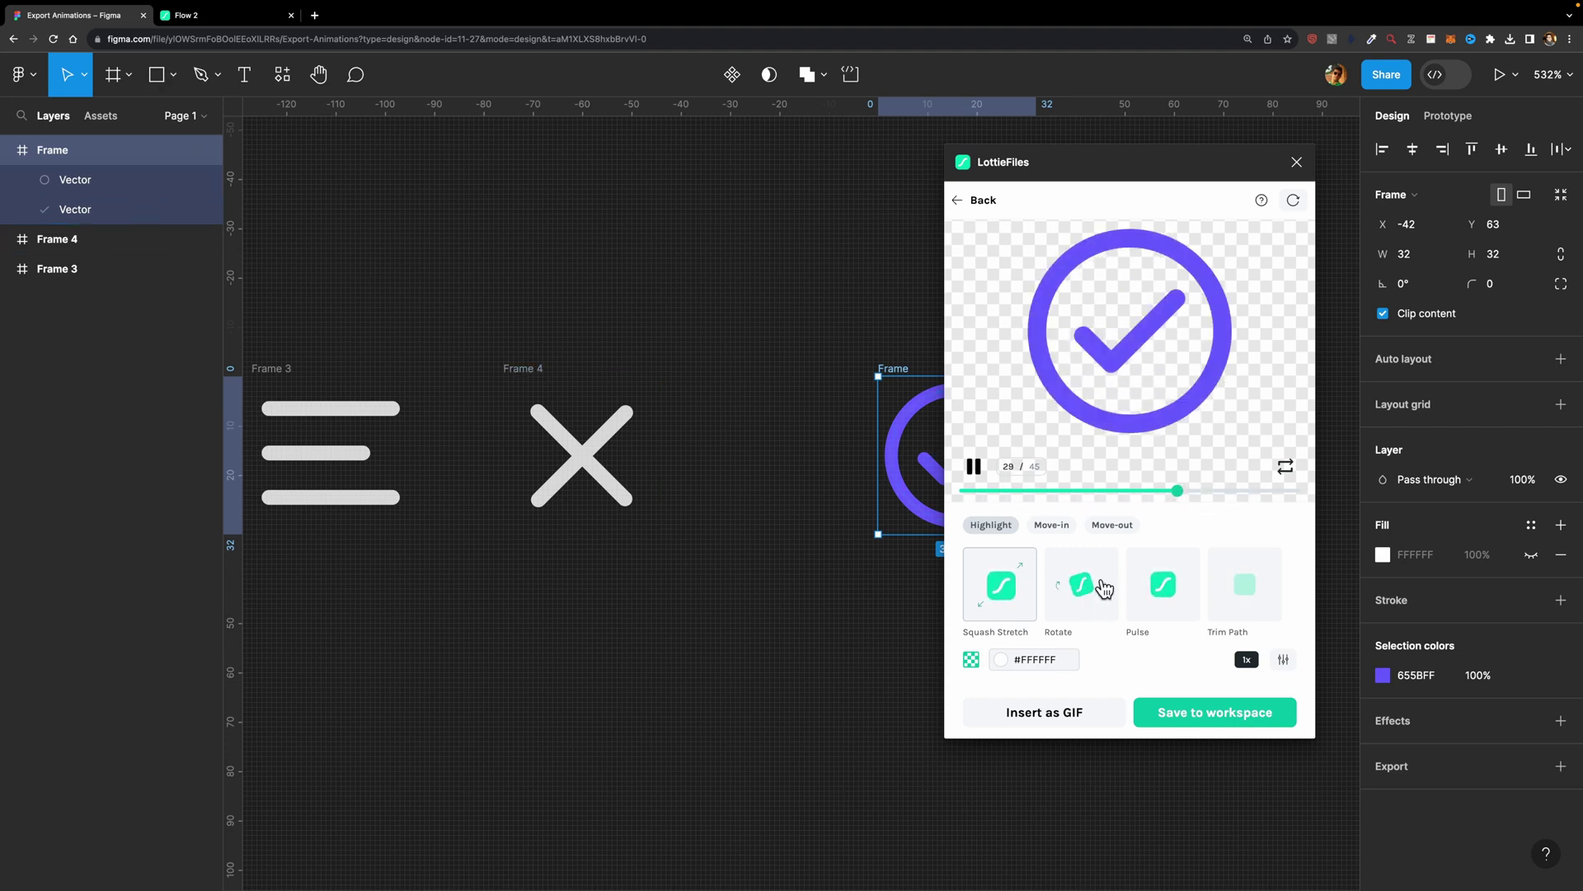
Preview the Rotate and Pulse highlight animations on the checkmark, and apply Trim Path.
click(1076, 587)
click(1167, 598)
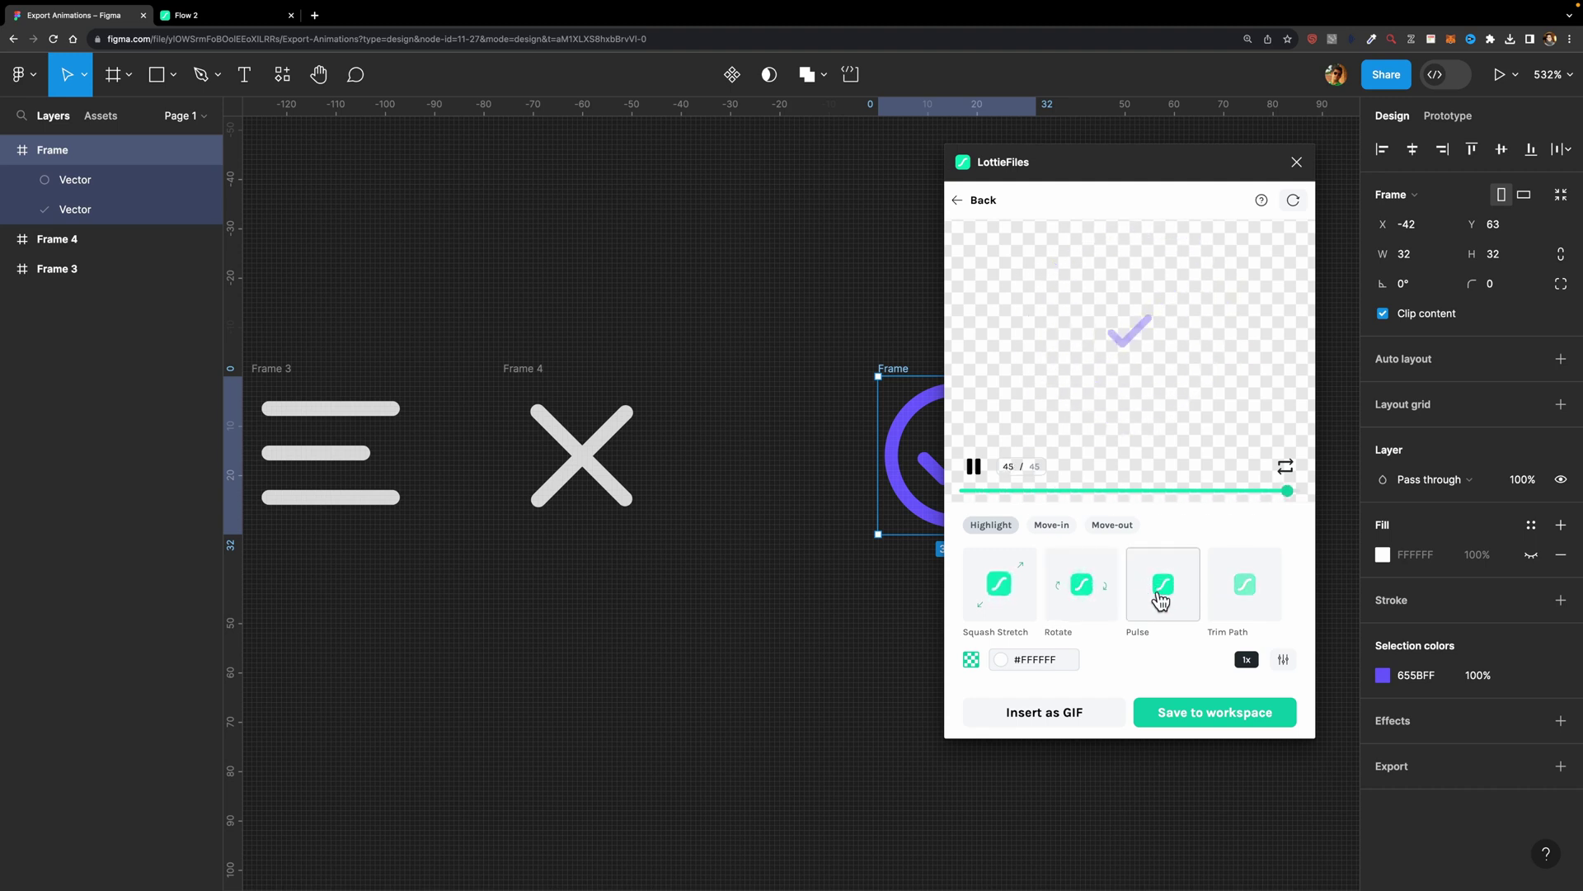
click(1252, 604)
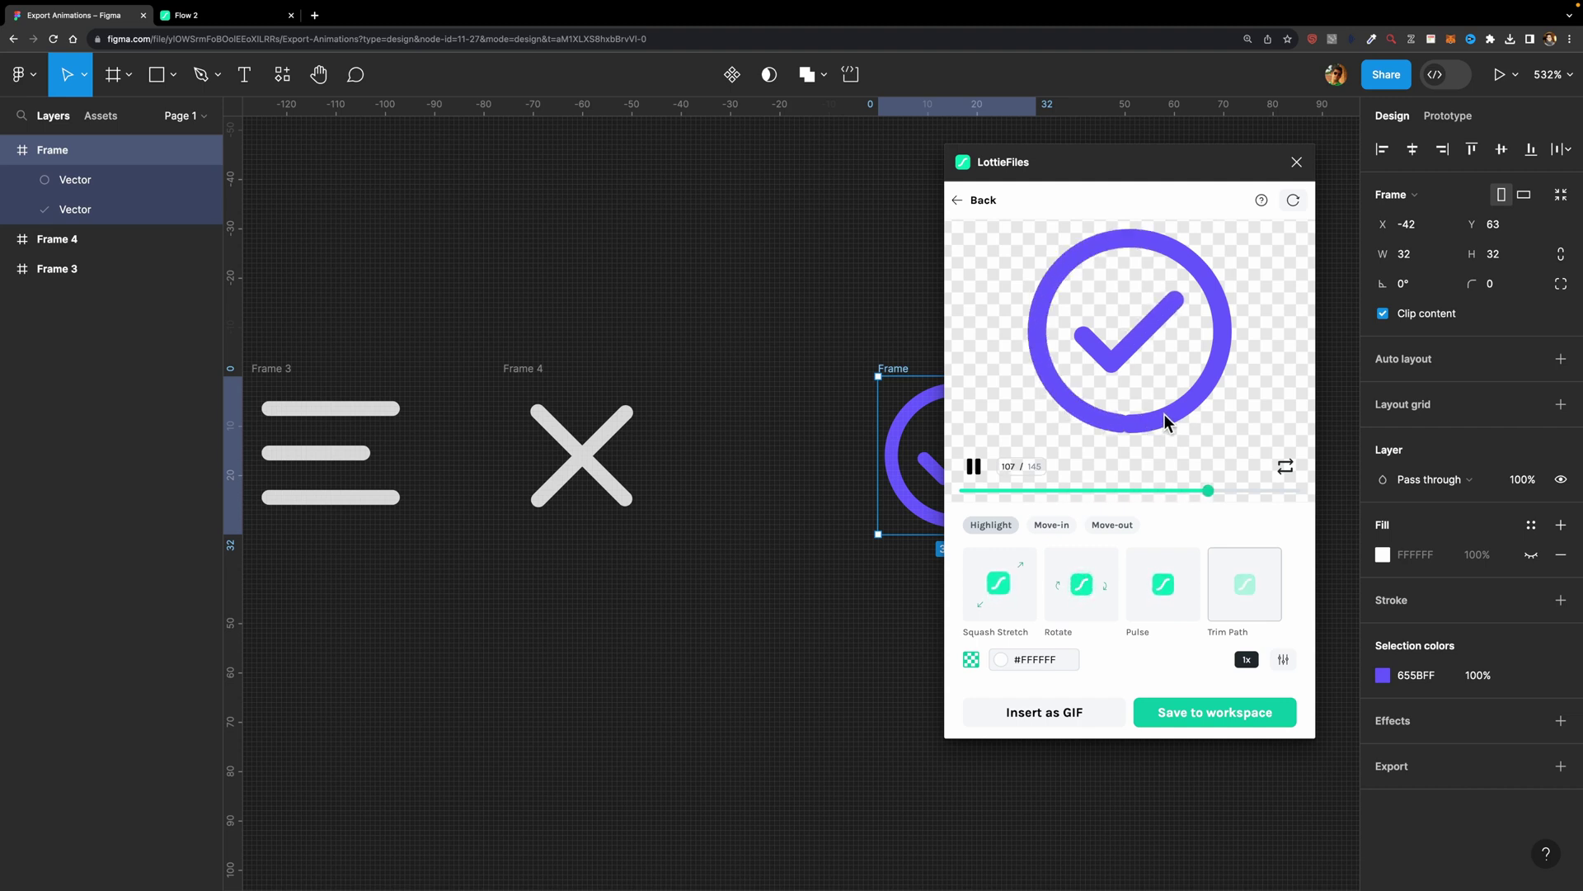
Set the Trim Path animation's duration to 60 frames and its layer animation to Sequential.
click(1246, 660)
click(1246, 660)
click(1283, 662)
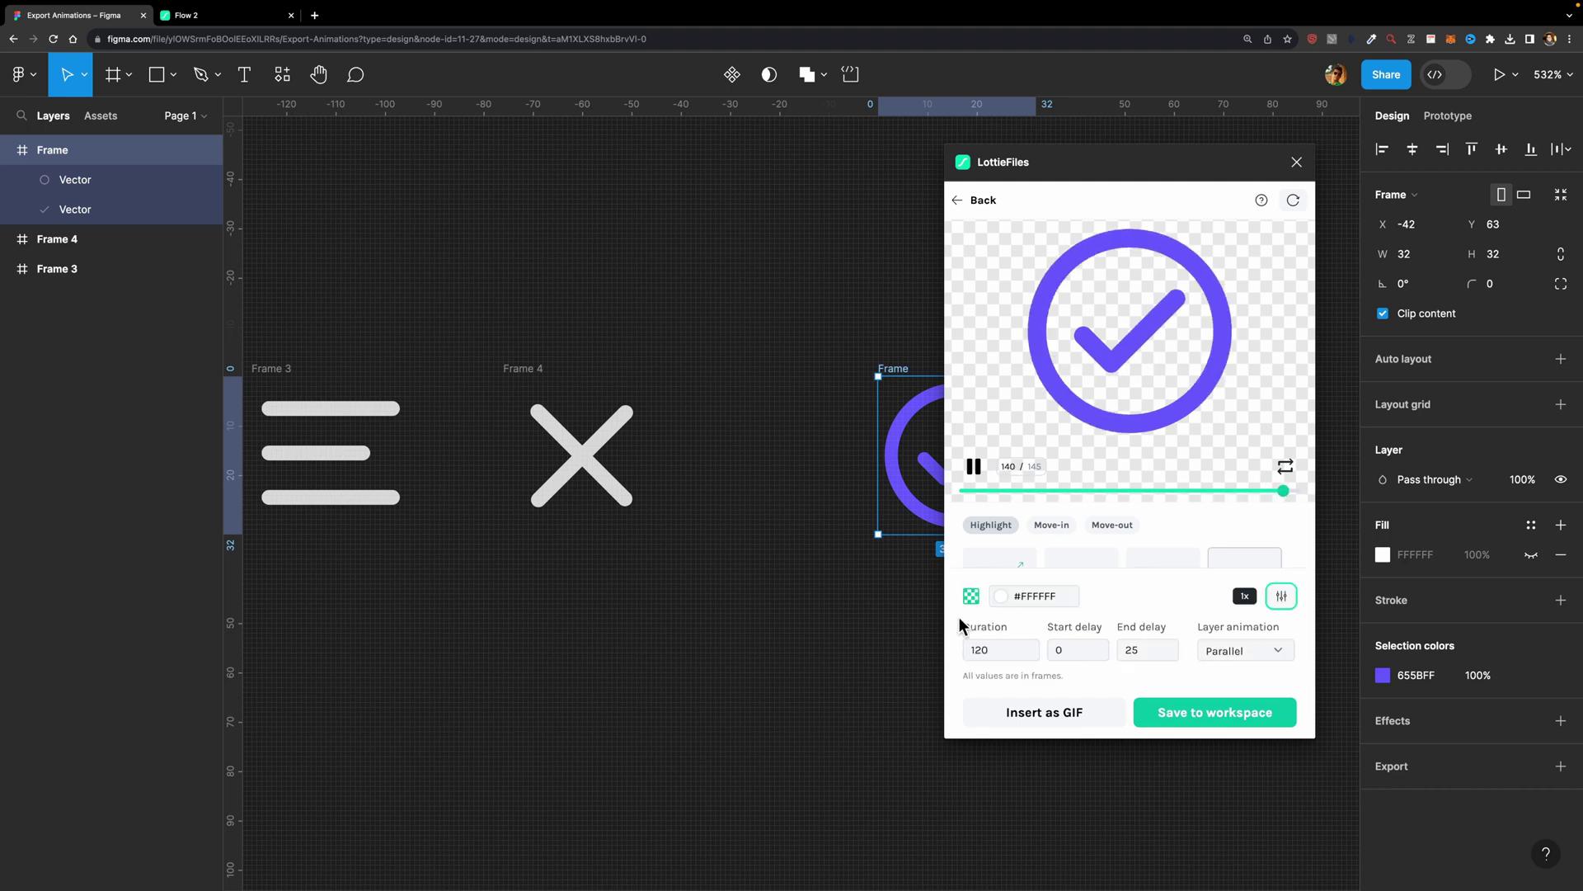
double_click(999, 649)
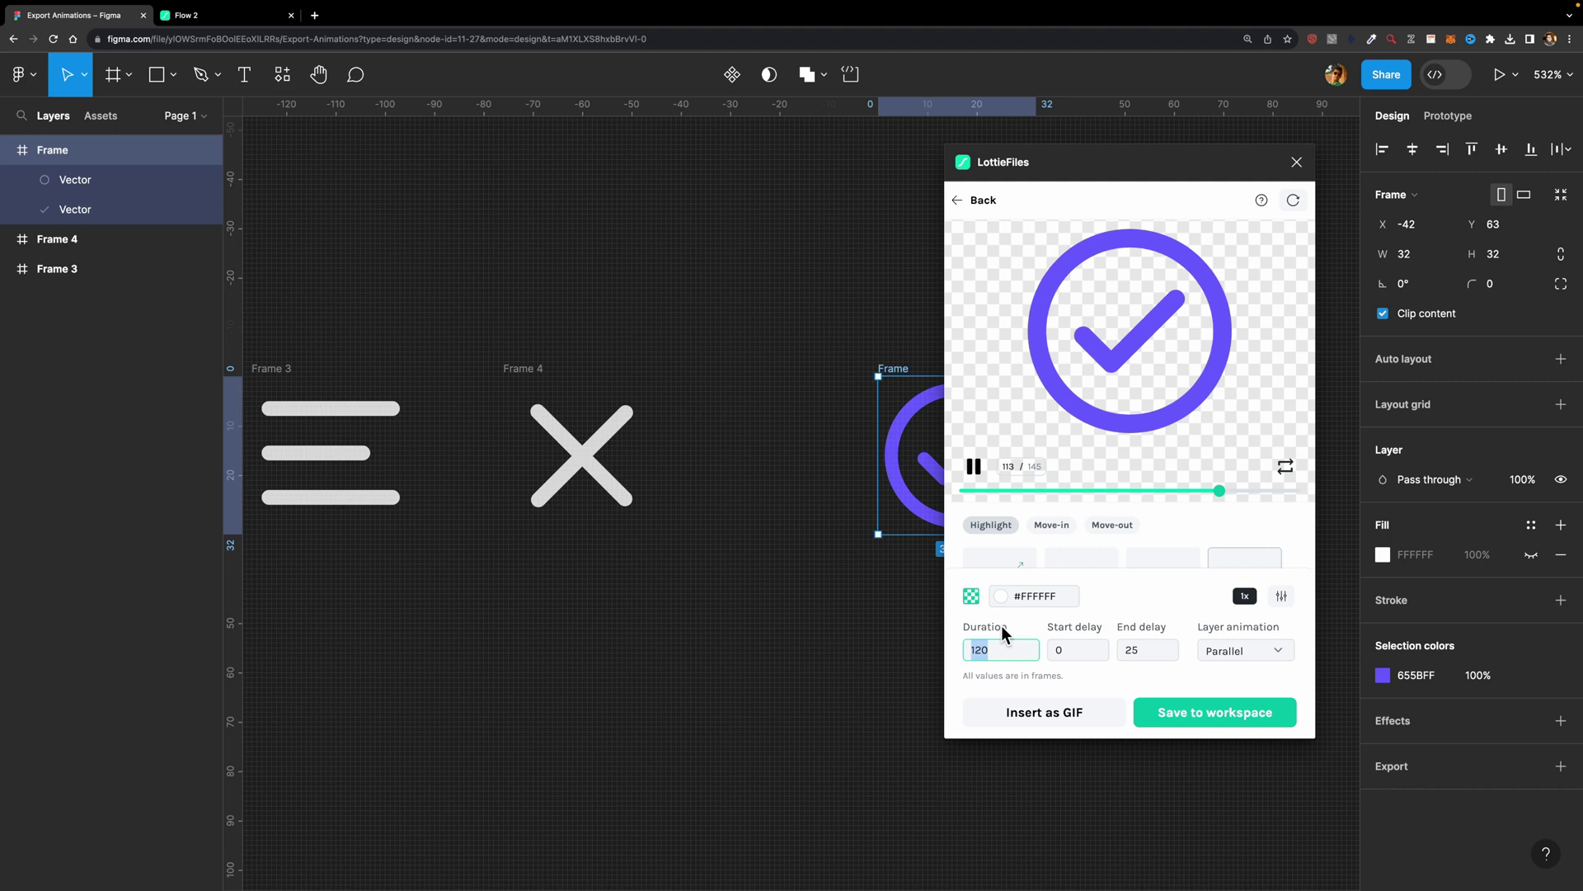
text(60)
click(1253, 652)
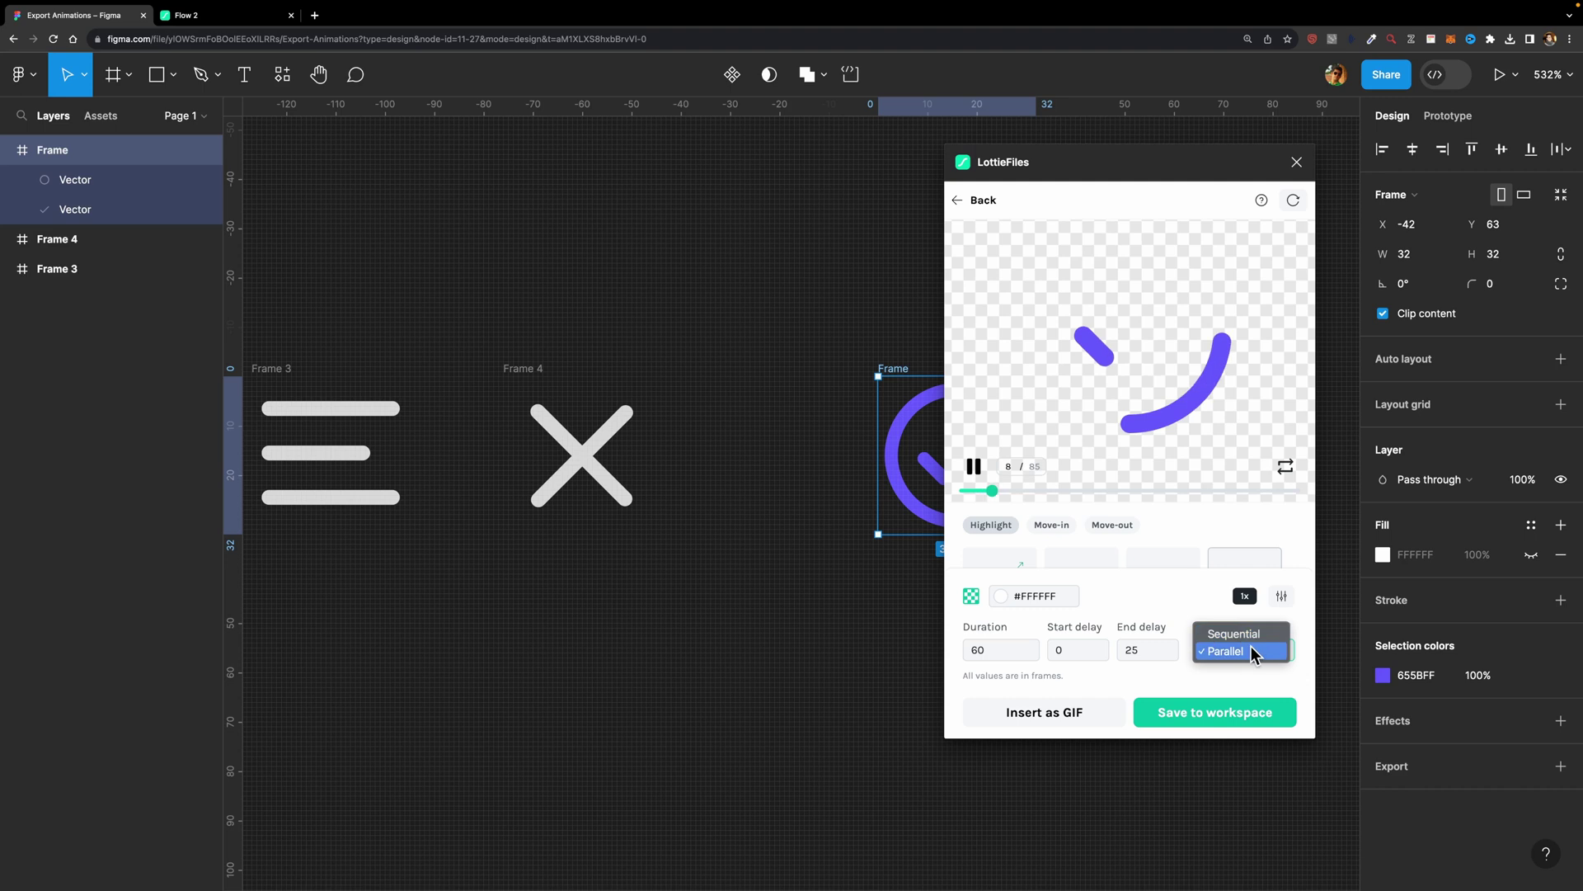
click(1267, 637)
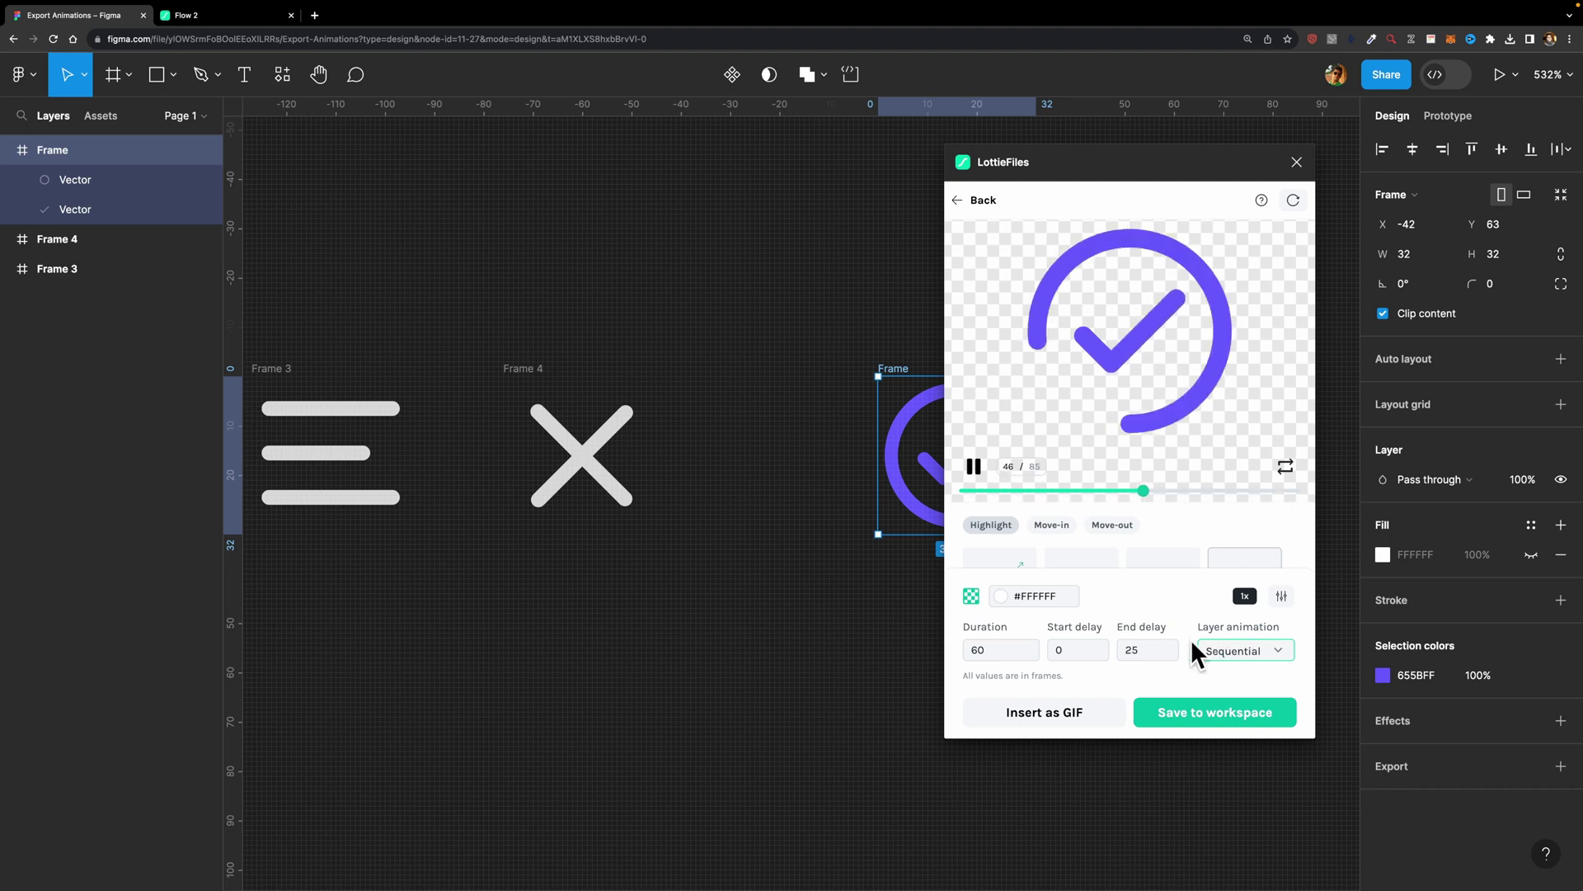
Save the checkmark animation to First Project in the LottieFiles workspace.
click(1199, 727)
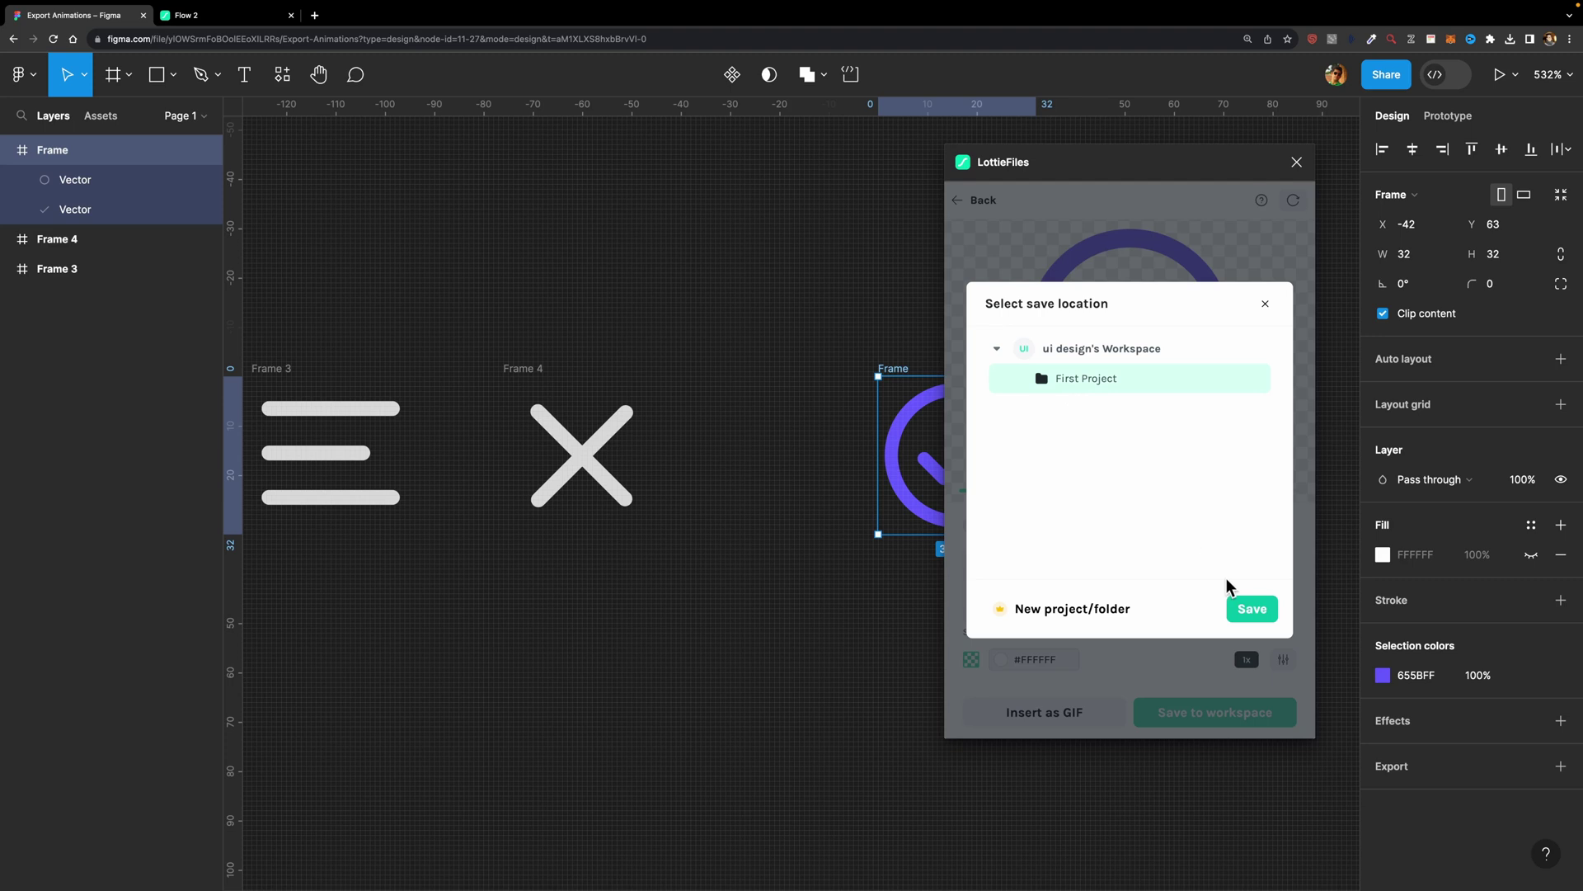
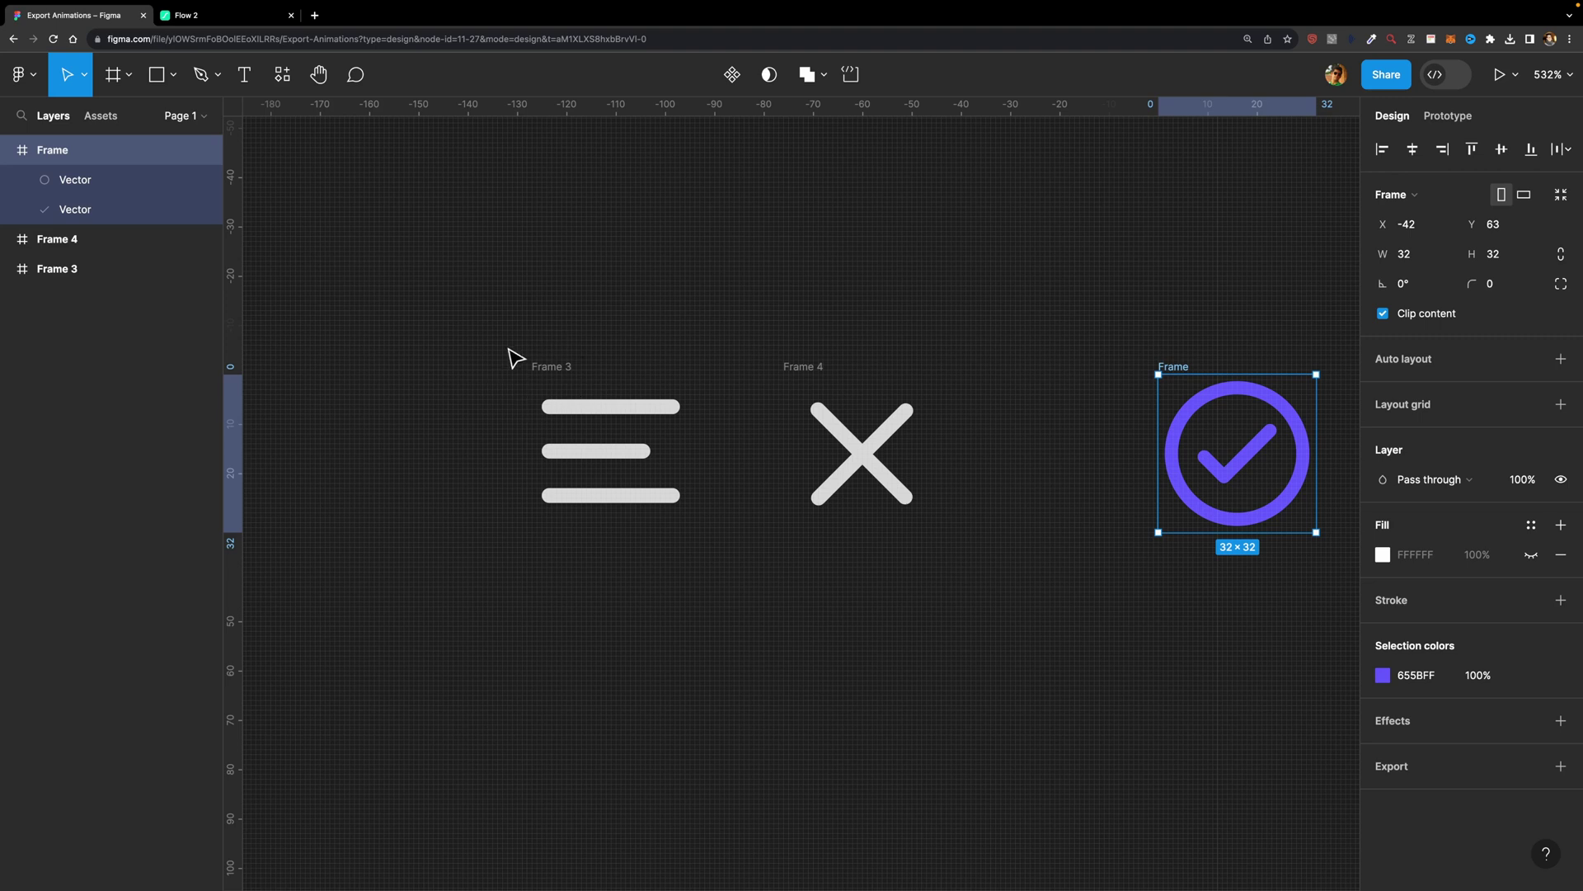
Inspect the upper and middle bars of the hamburger icon in Frame 3.
scroll(599, 420, up, 3)
click(604, 470)
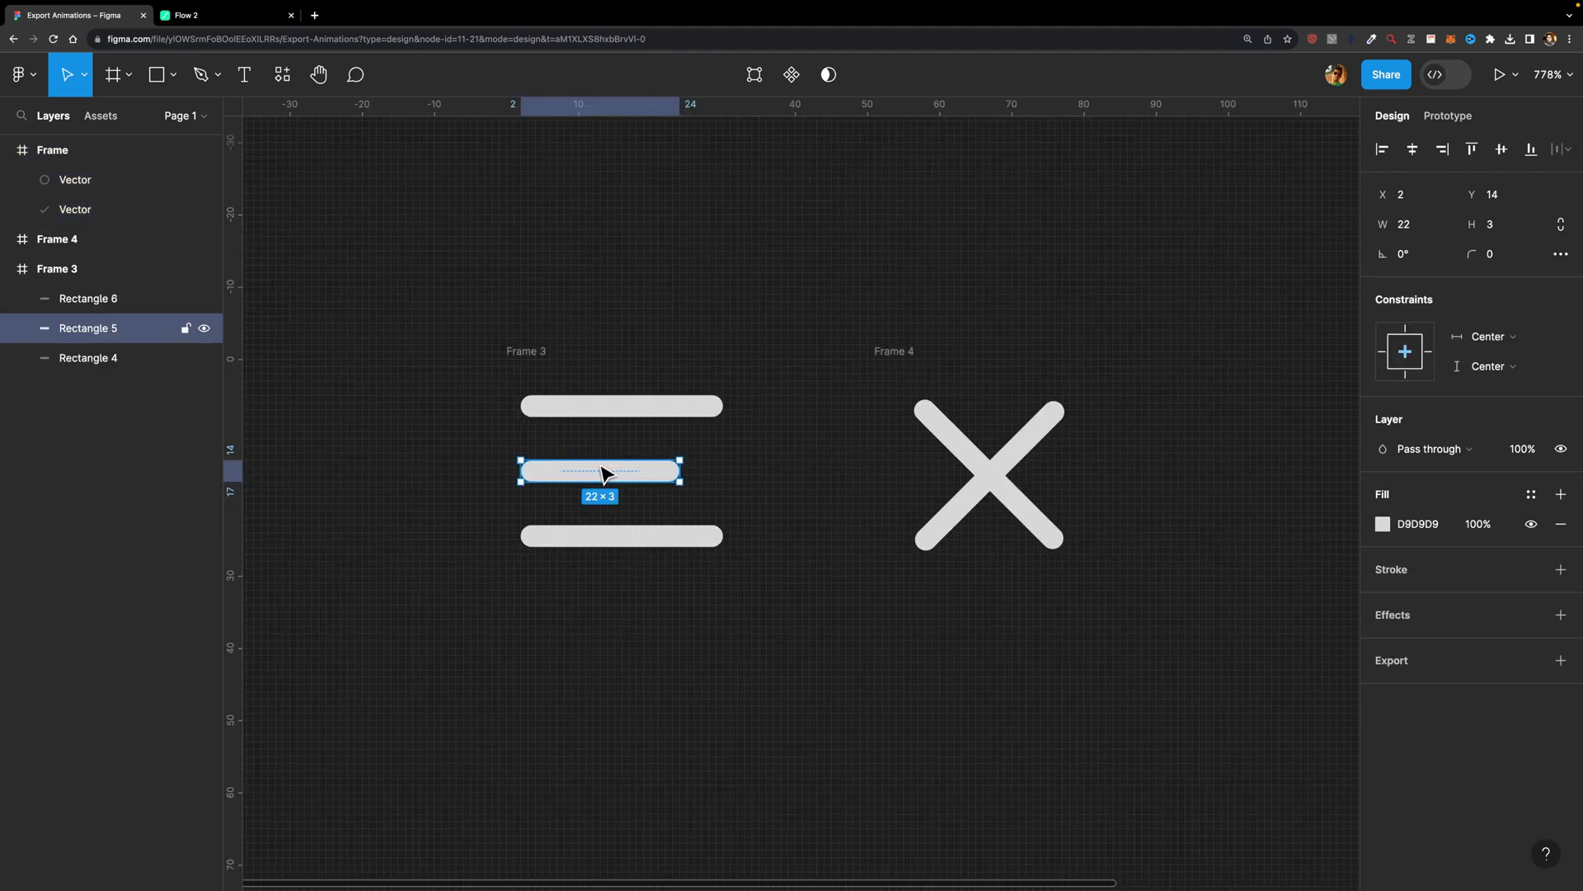
click(605, 411)
click(599, 474)
scroll(590, 495, down, 5)
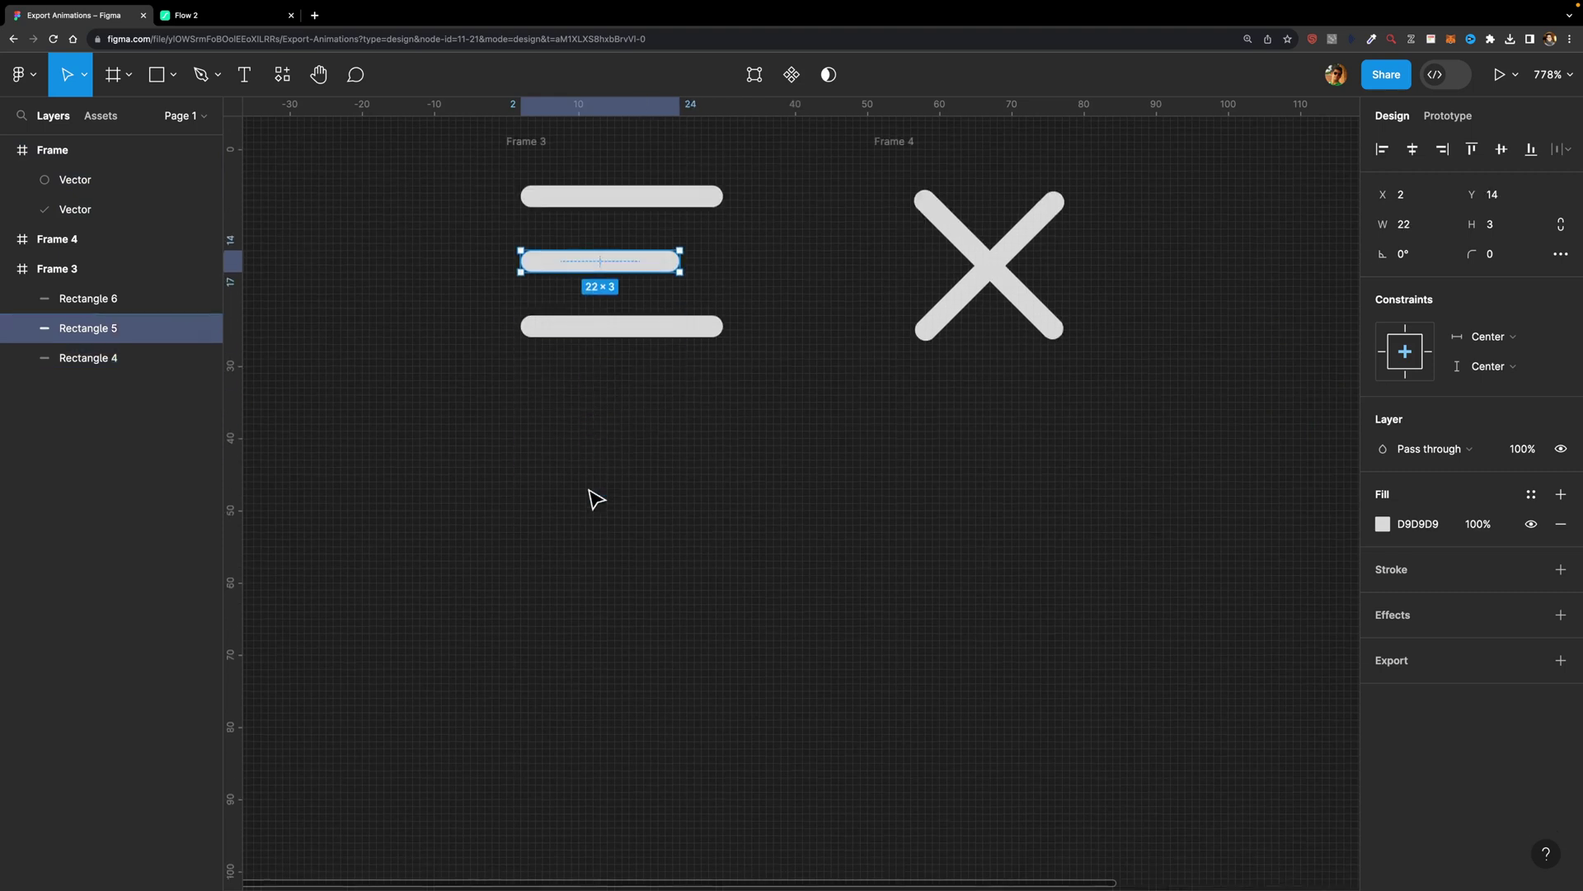
Draw a frame about 39 × 39 below the hamburger icon of Frame 3 and remove its fill.
key(f)
drag(496, 399, 784, 680)
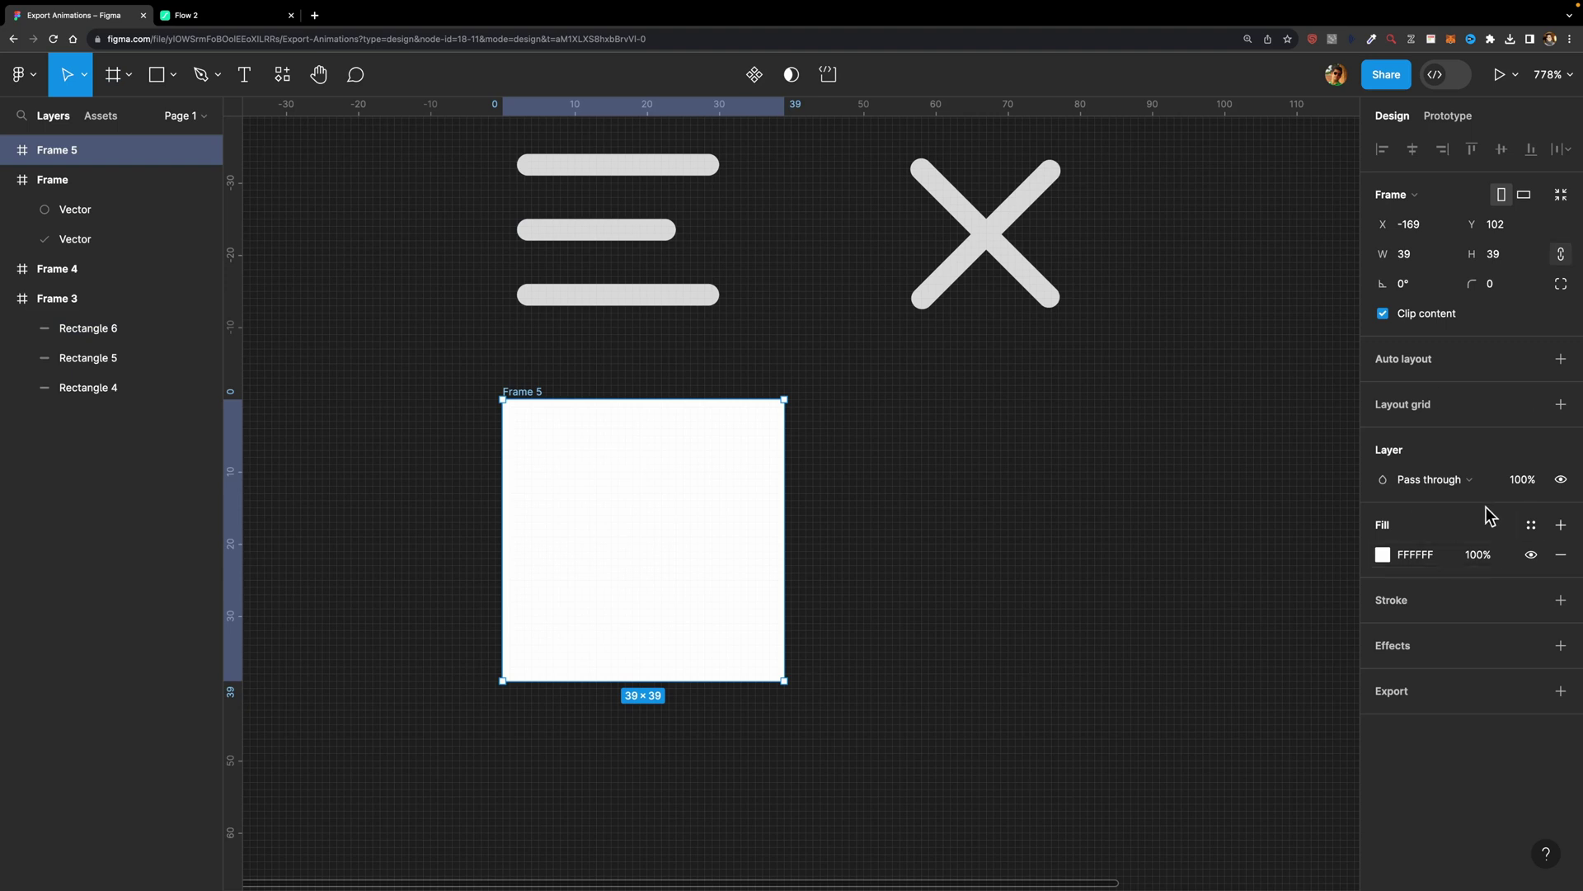
click(1561, 555)
scroll(764, 475, left, 2)
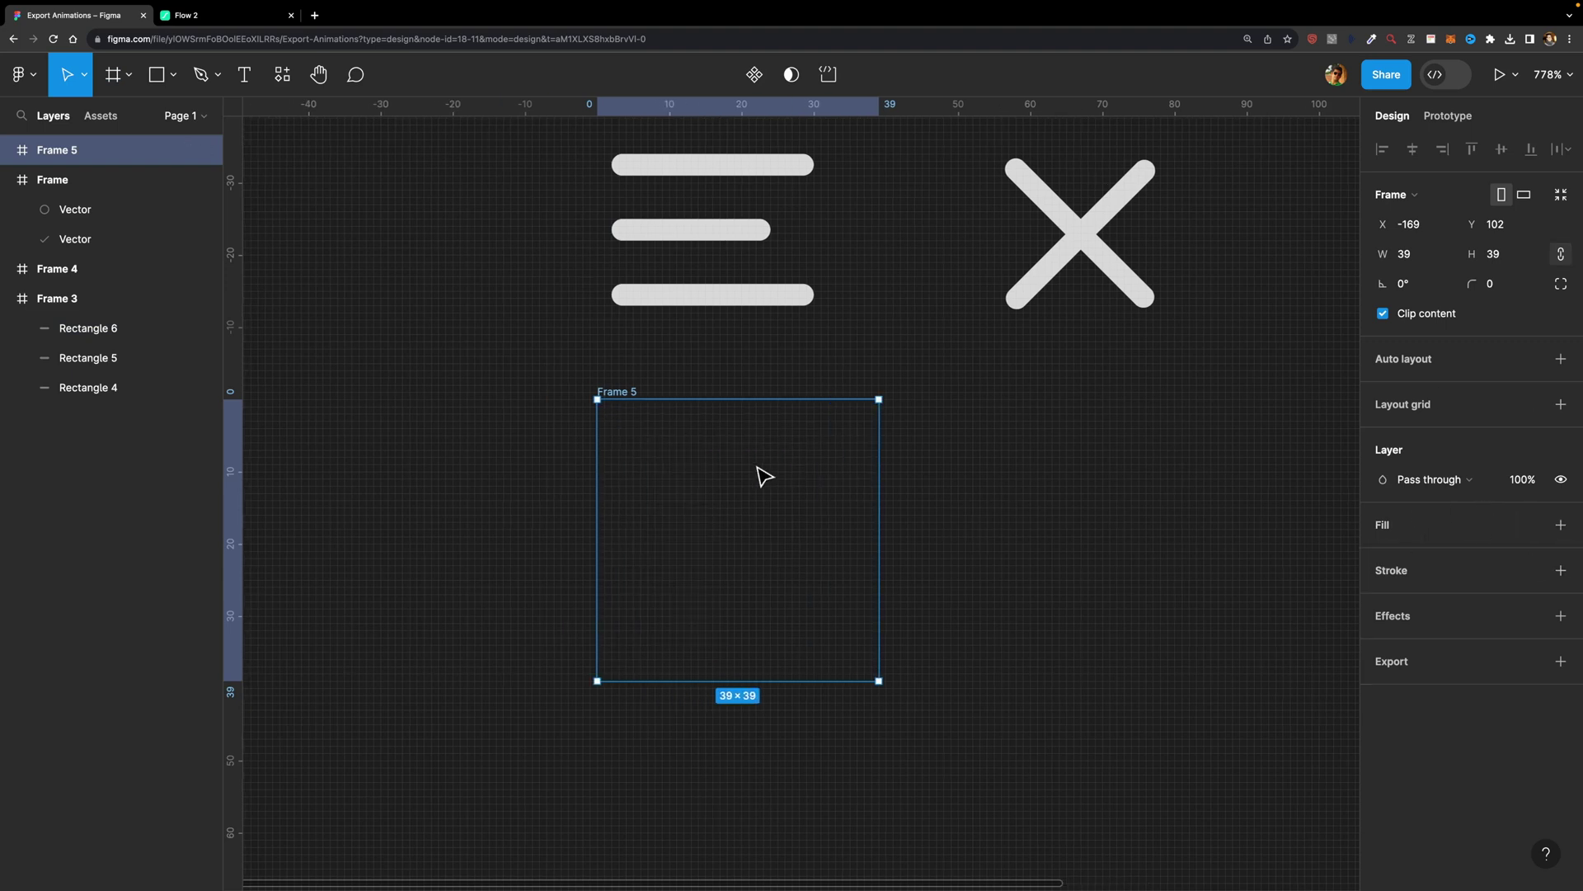
click(127, 76)
click(118, 112)
click(125, 81)
click(148, 121)
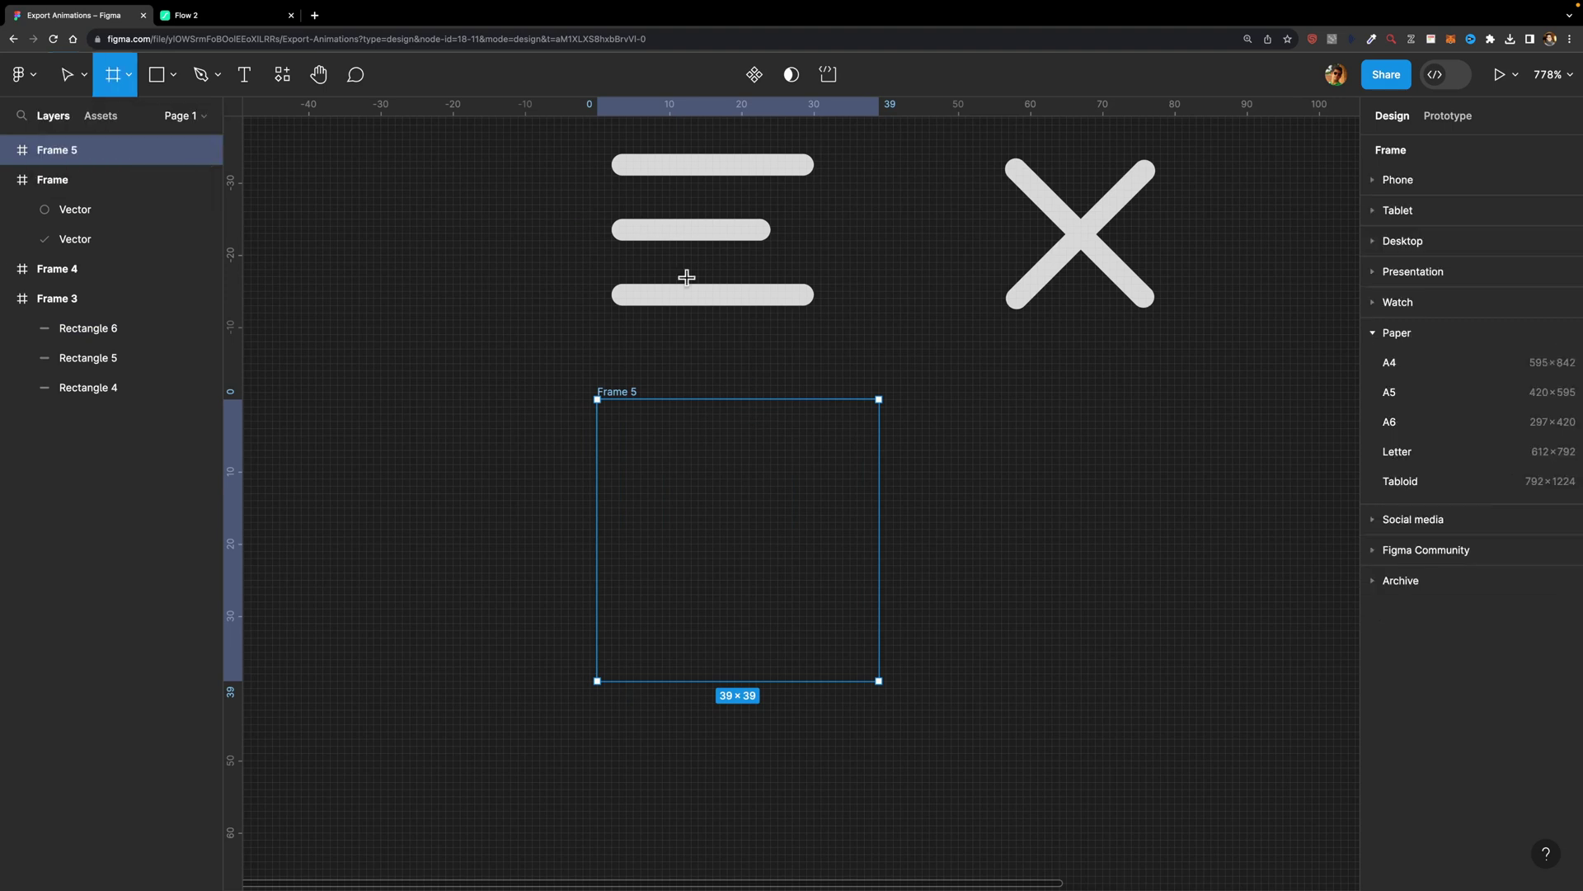
drag(626, 435, 814, 457)
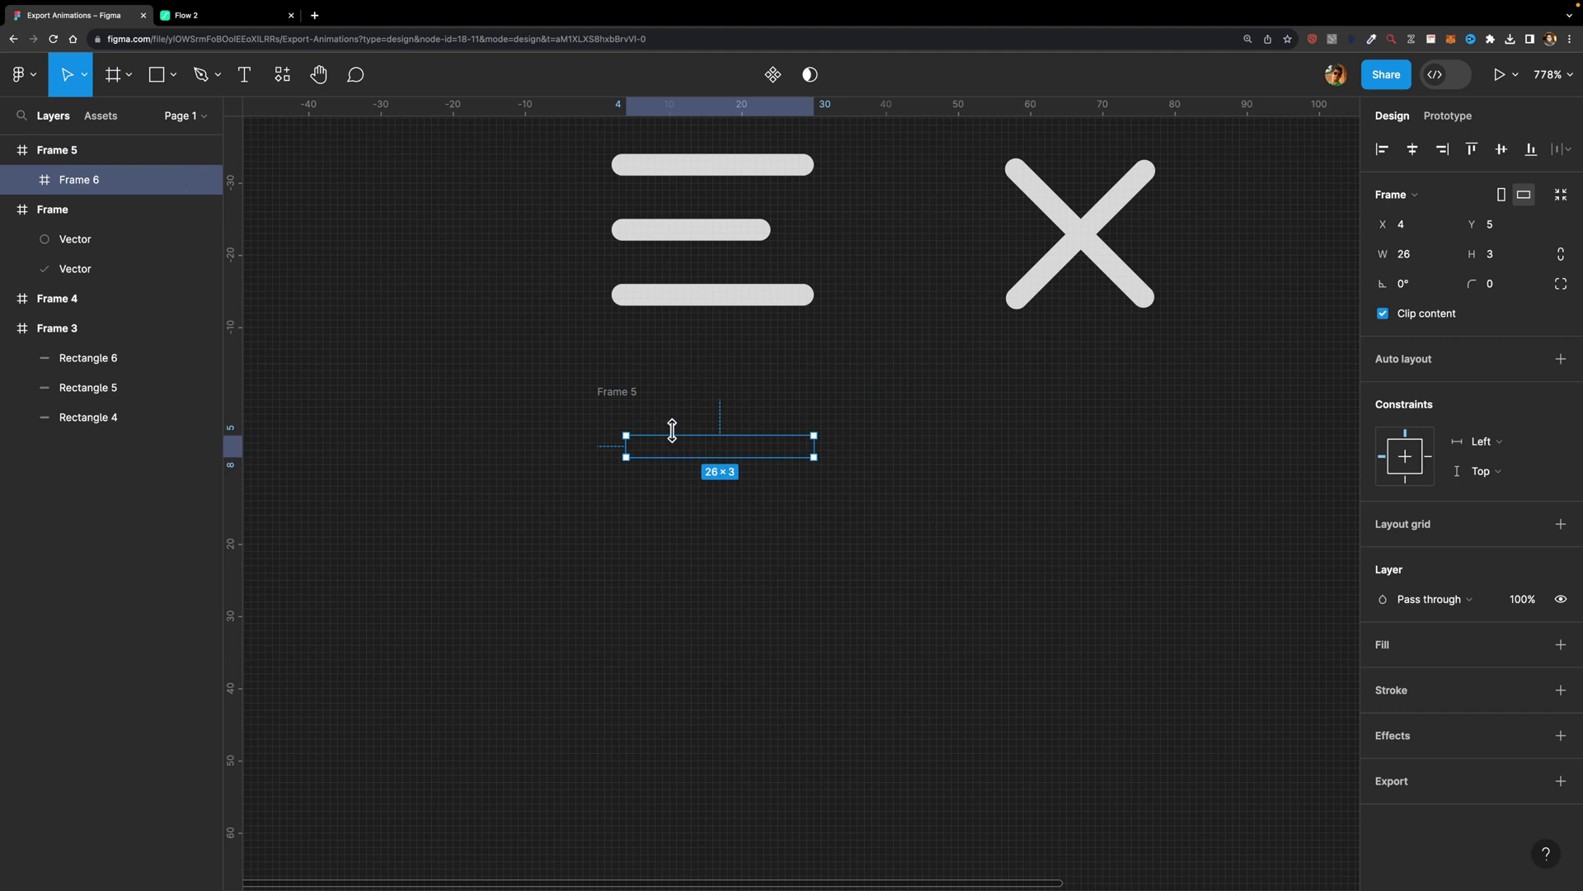
key(BackSpace)
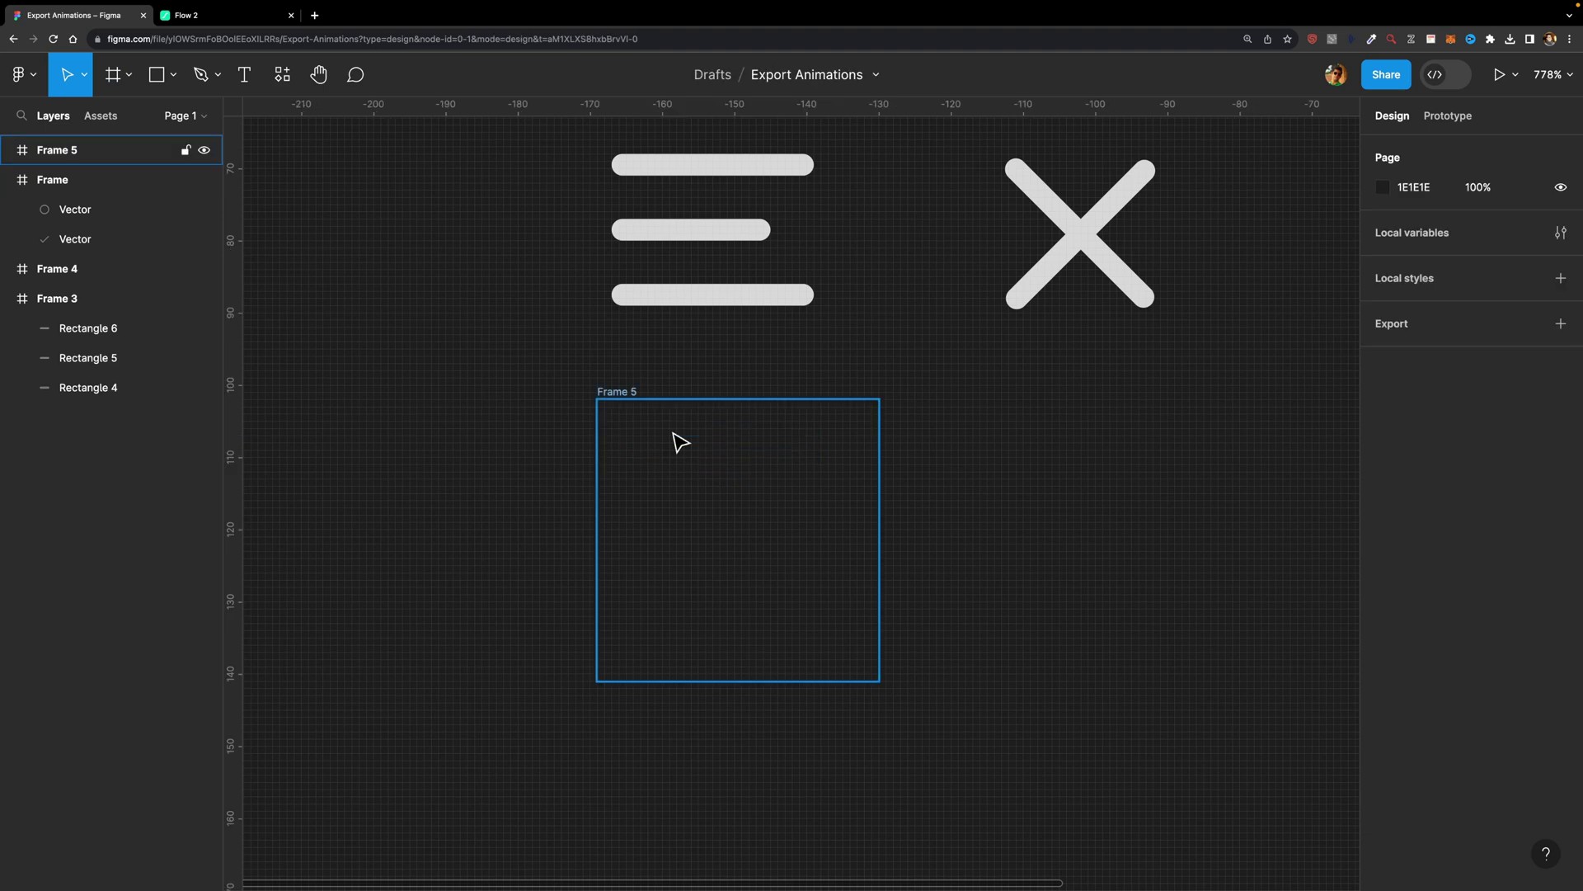
Draw a rectangle about 24 × 3 near the upper edge of Frame 5 and set its corner radius to 22.
click(173, 74)
click(157, 120)
drag(615, 436, 785, 457)
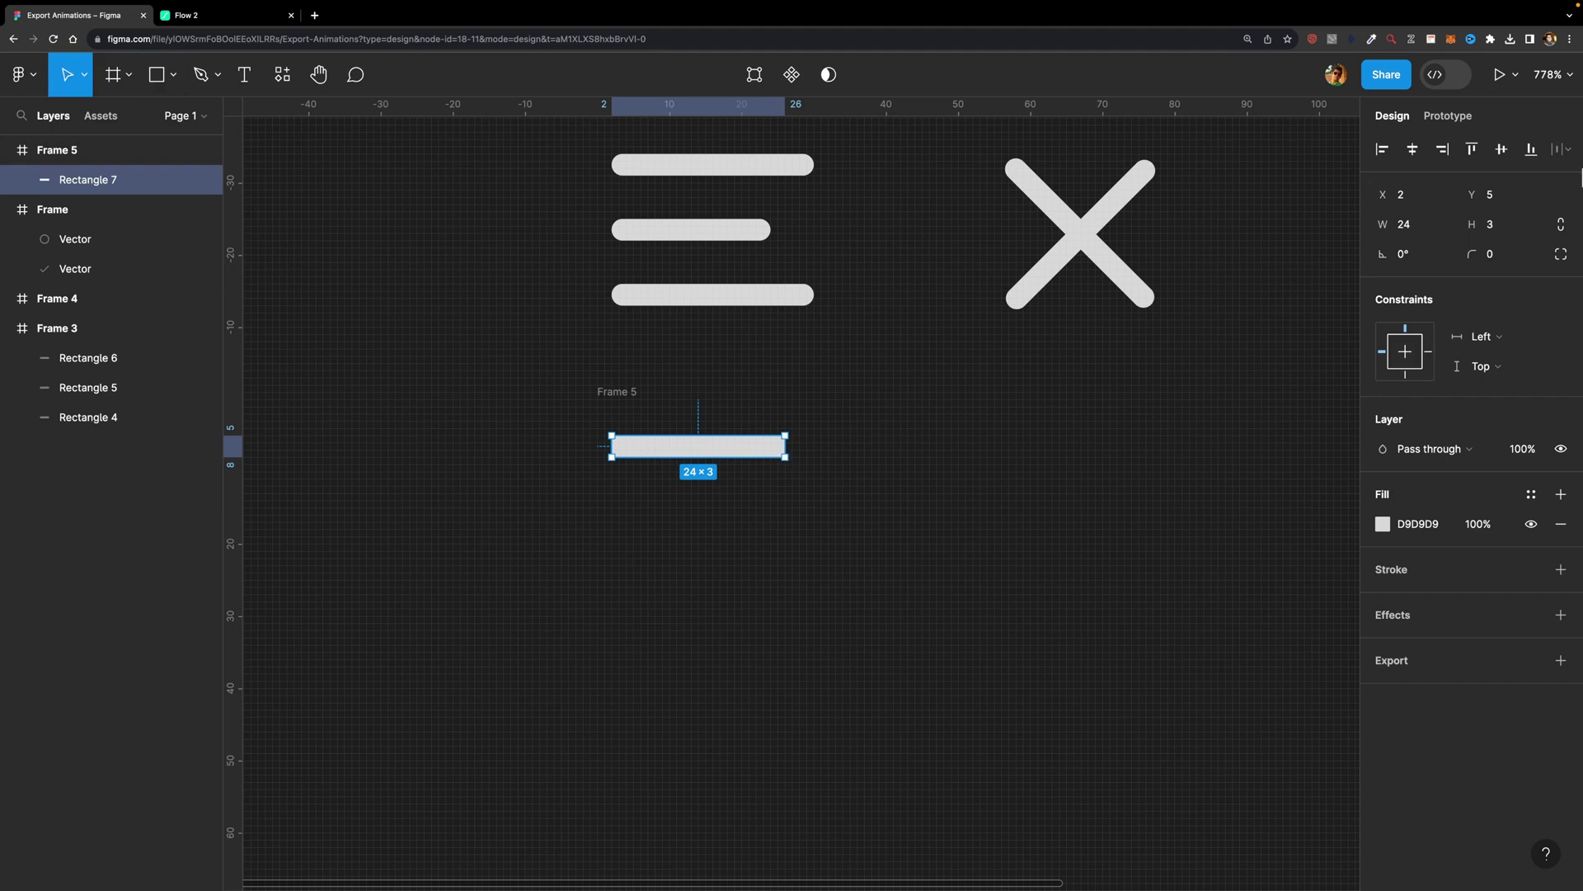
click(1492, 254)
text(22)
key(Return)
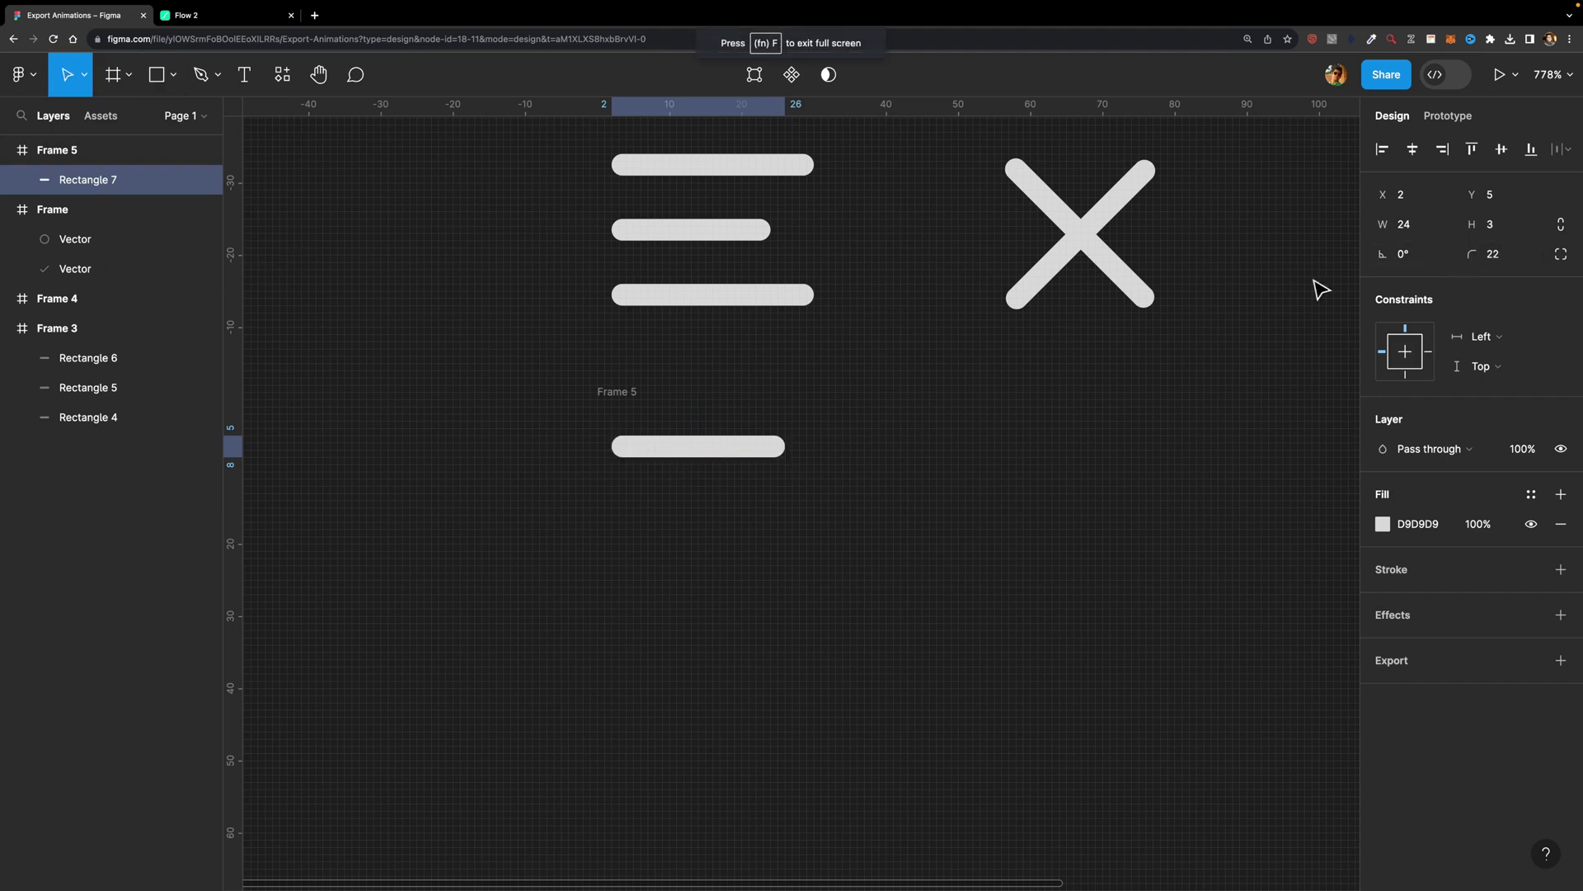
Duplicate the bar twice at equal vertical spacing and center all three bars within Frame 5.
key(ctrl+d)
drag(718, 449, 724, 500)
key(ctrl+d)
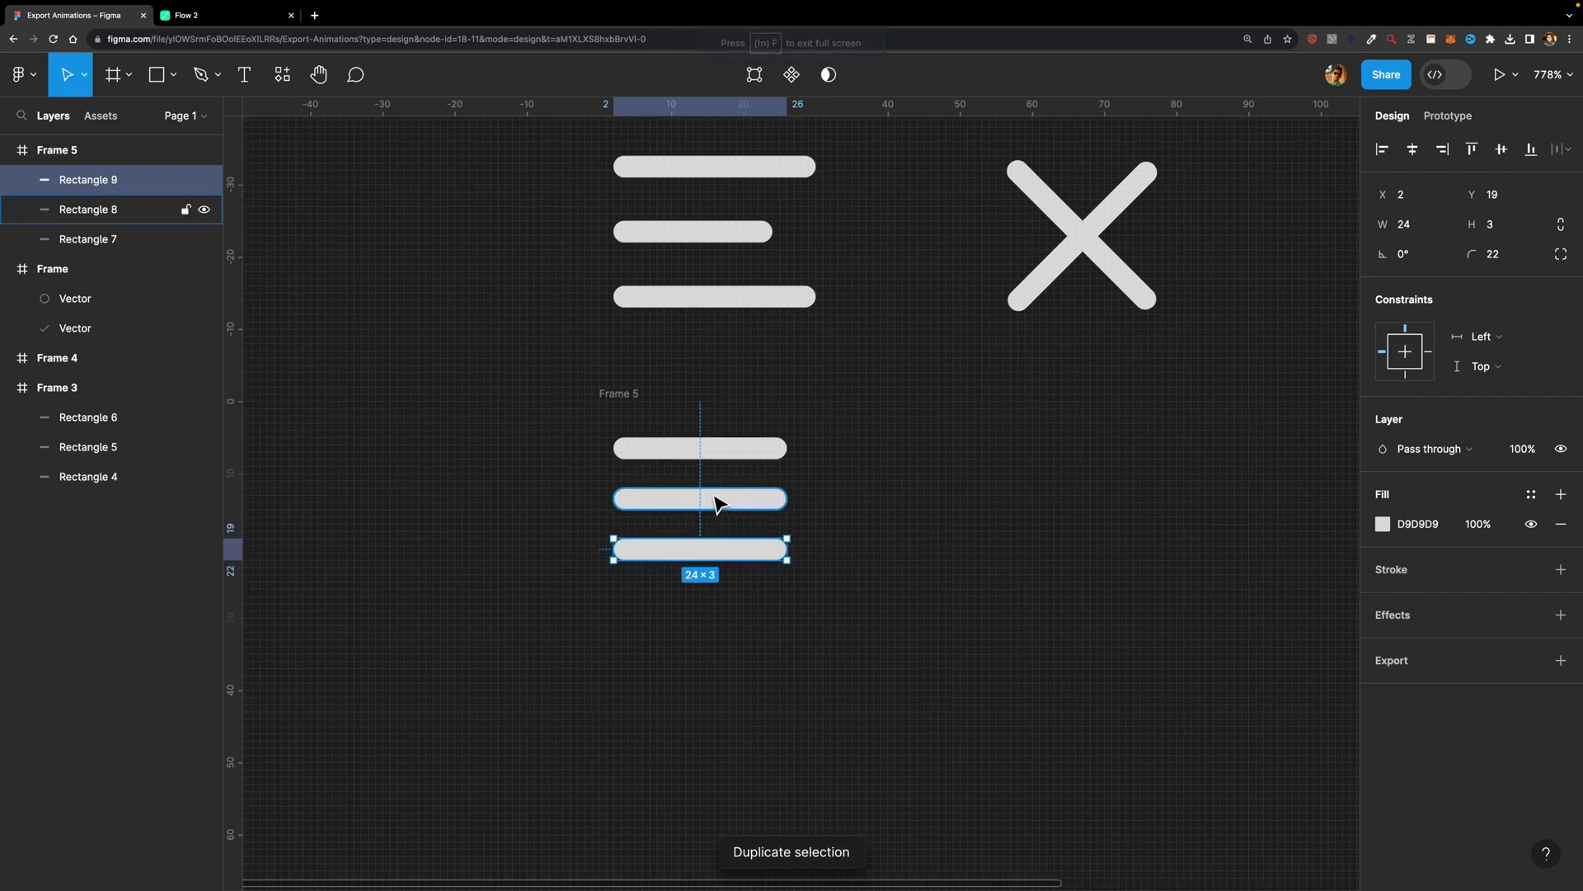
shift+click(717, 498)
shift+click(725, 449)
scroll(746, 466, up, 1)
key(alt+h)
key(alt+v)
key(Escape)
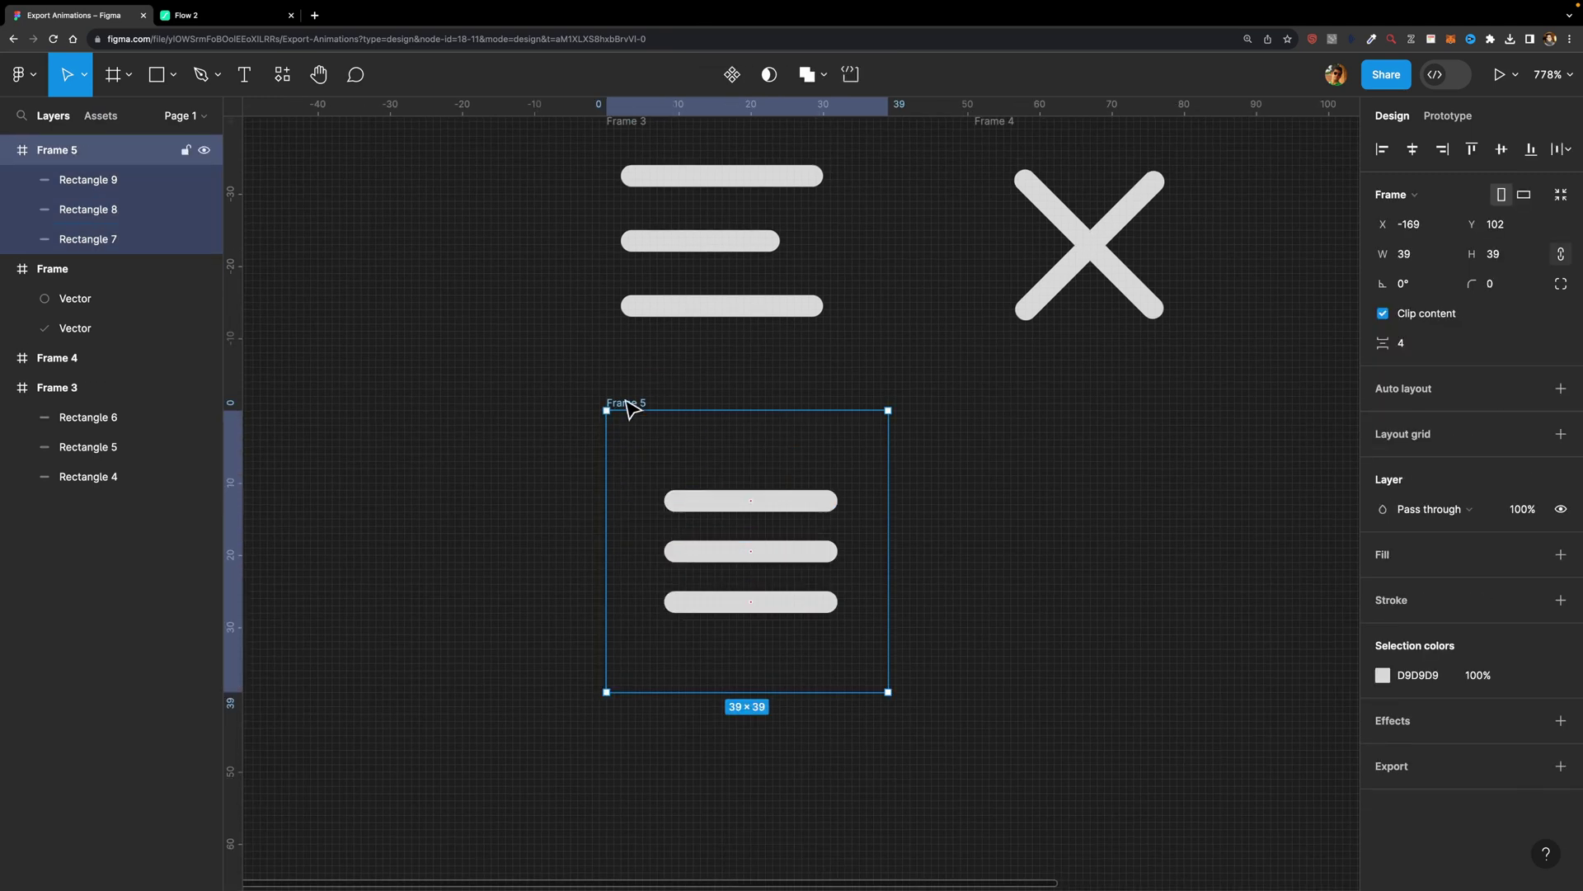
Duplicate Frame 5 and set the middle bar's opacity to 0% in the copy.
key(ctrl+d)
scroll(952, 438, down, 2)
scroll(952, 438, right, 3)
click(965, 476)
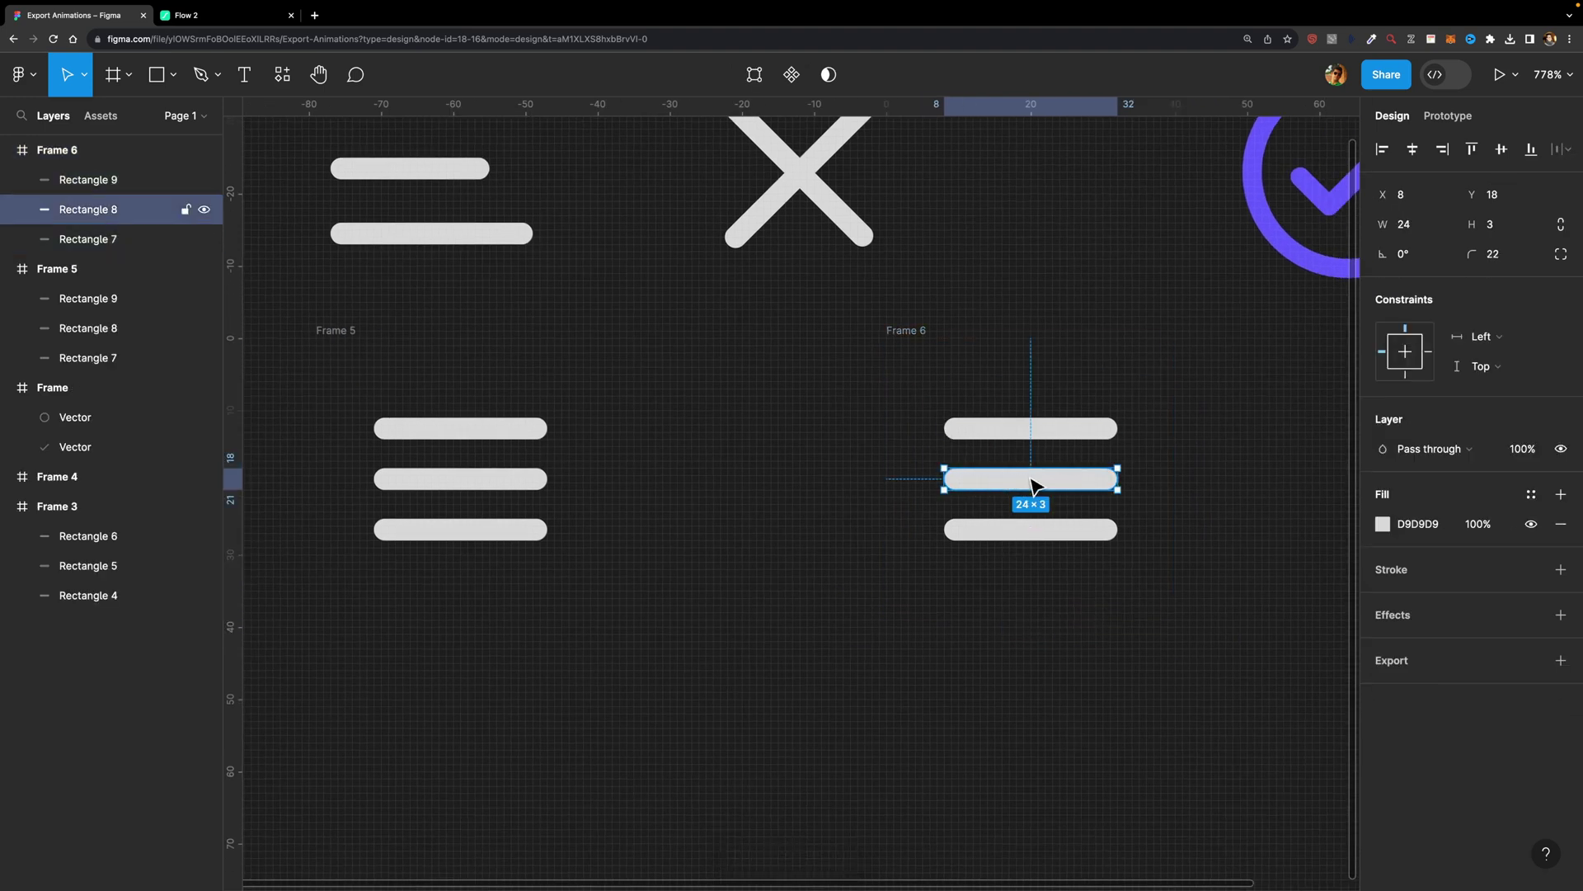
click(1522, 452)
key(Return)
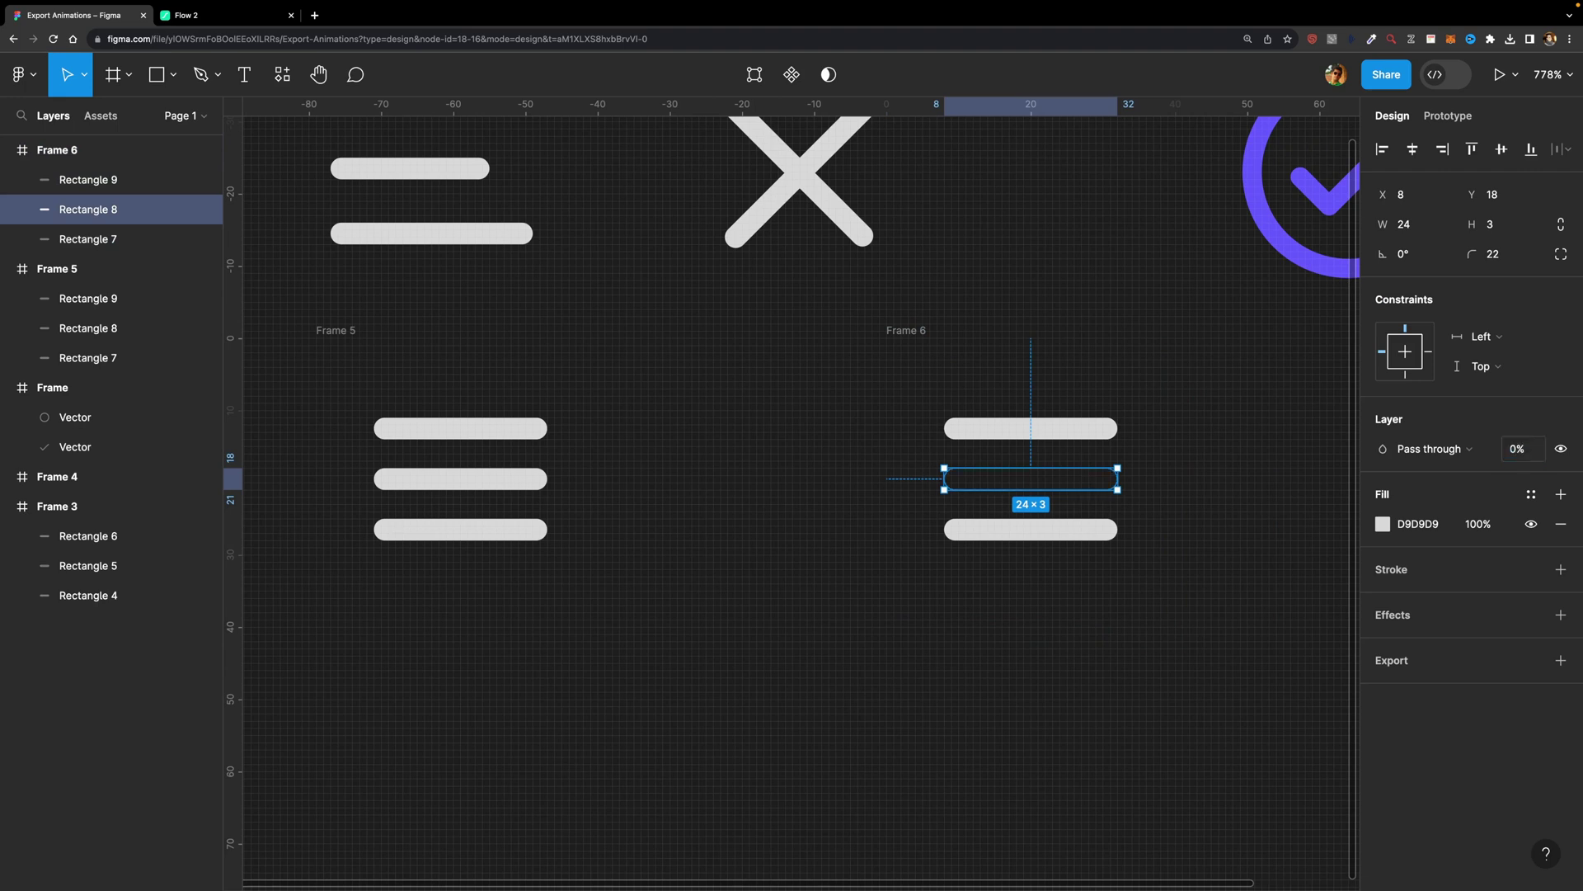
Rotate the lower bar in Frame 6 to 45° and the upper bar to -45°.
click(1023, 531)
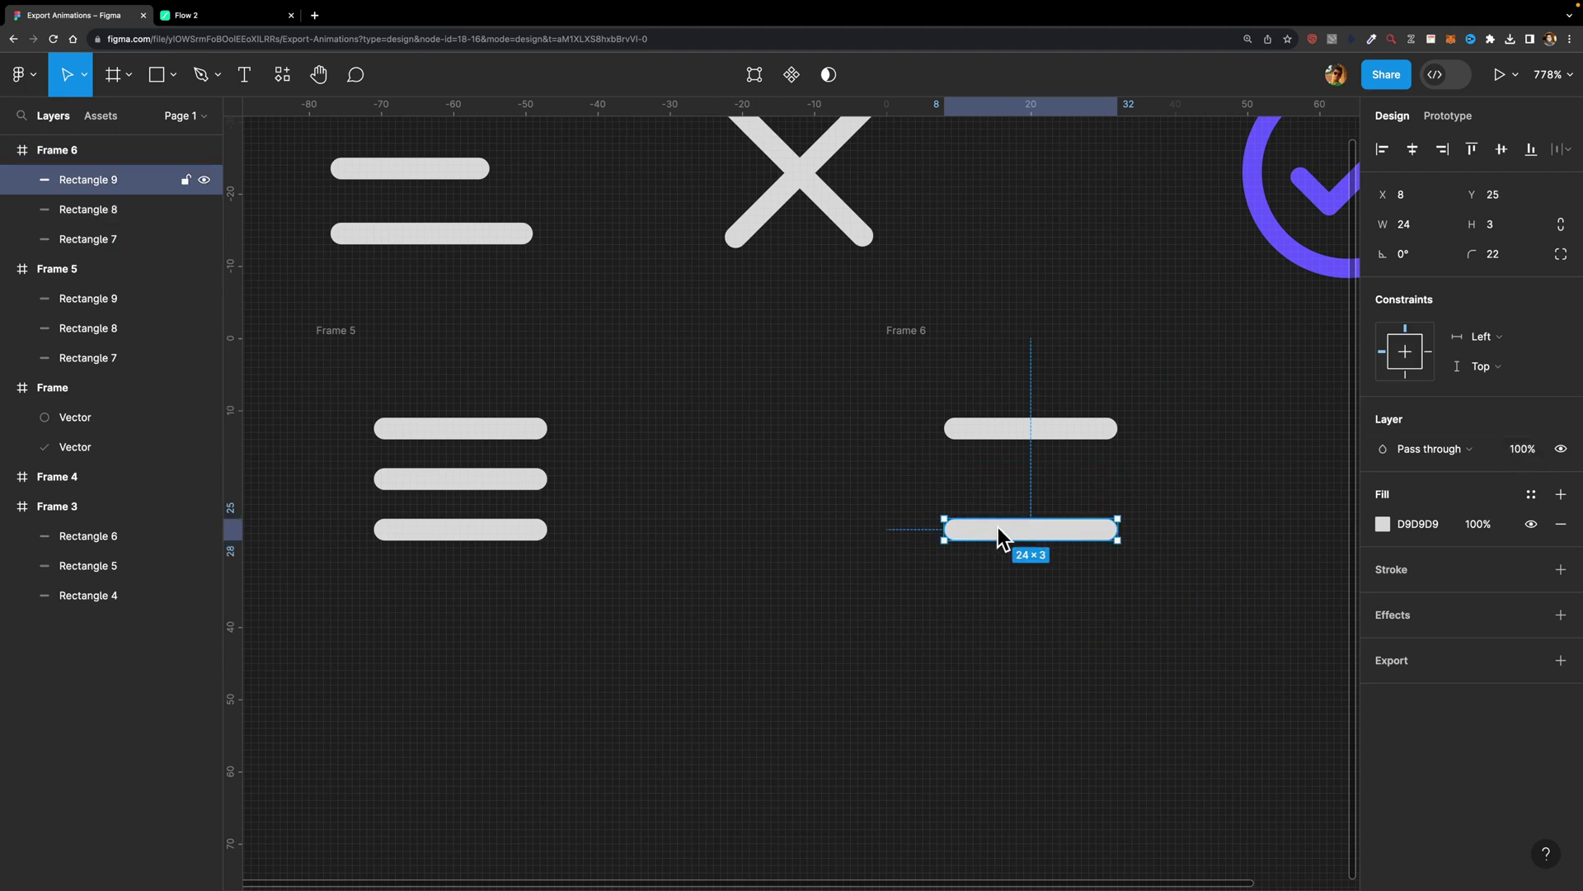
click(1434, 256)
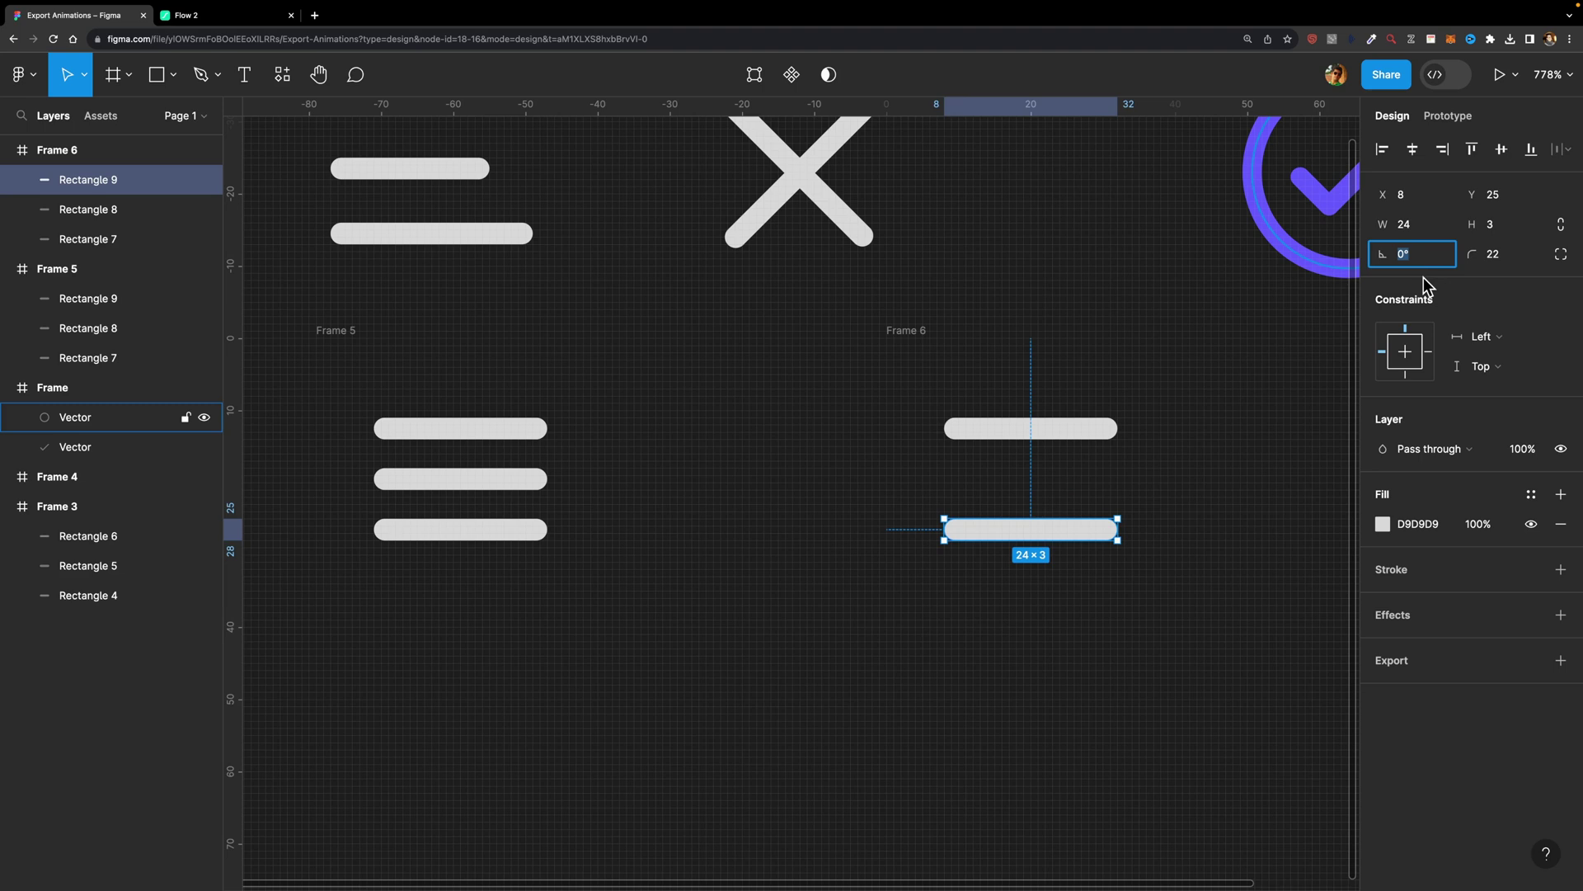
text(45)
key(Return)
click(1043, 430)
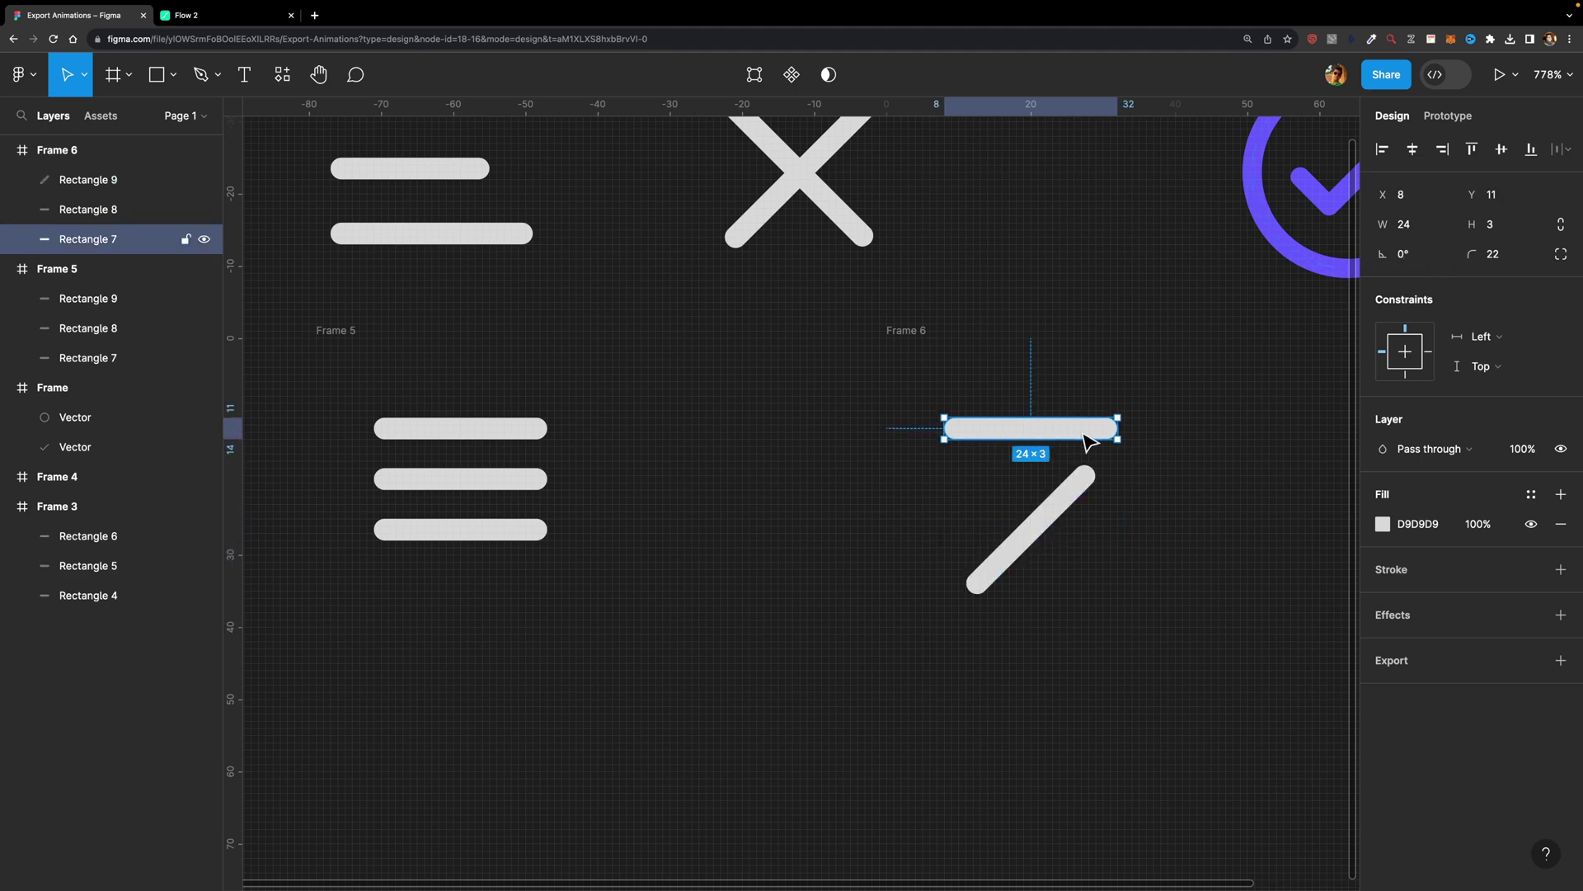
click(1425, 260)
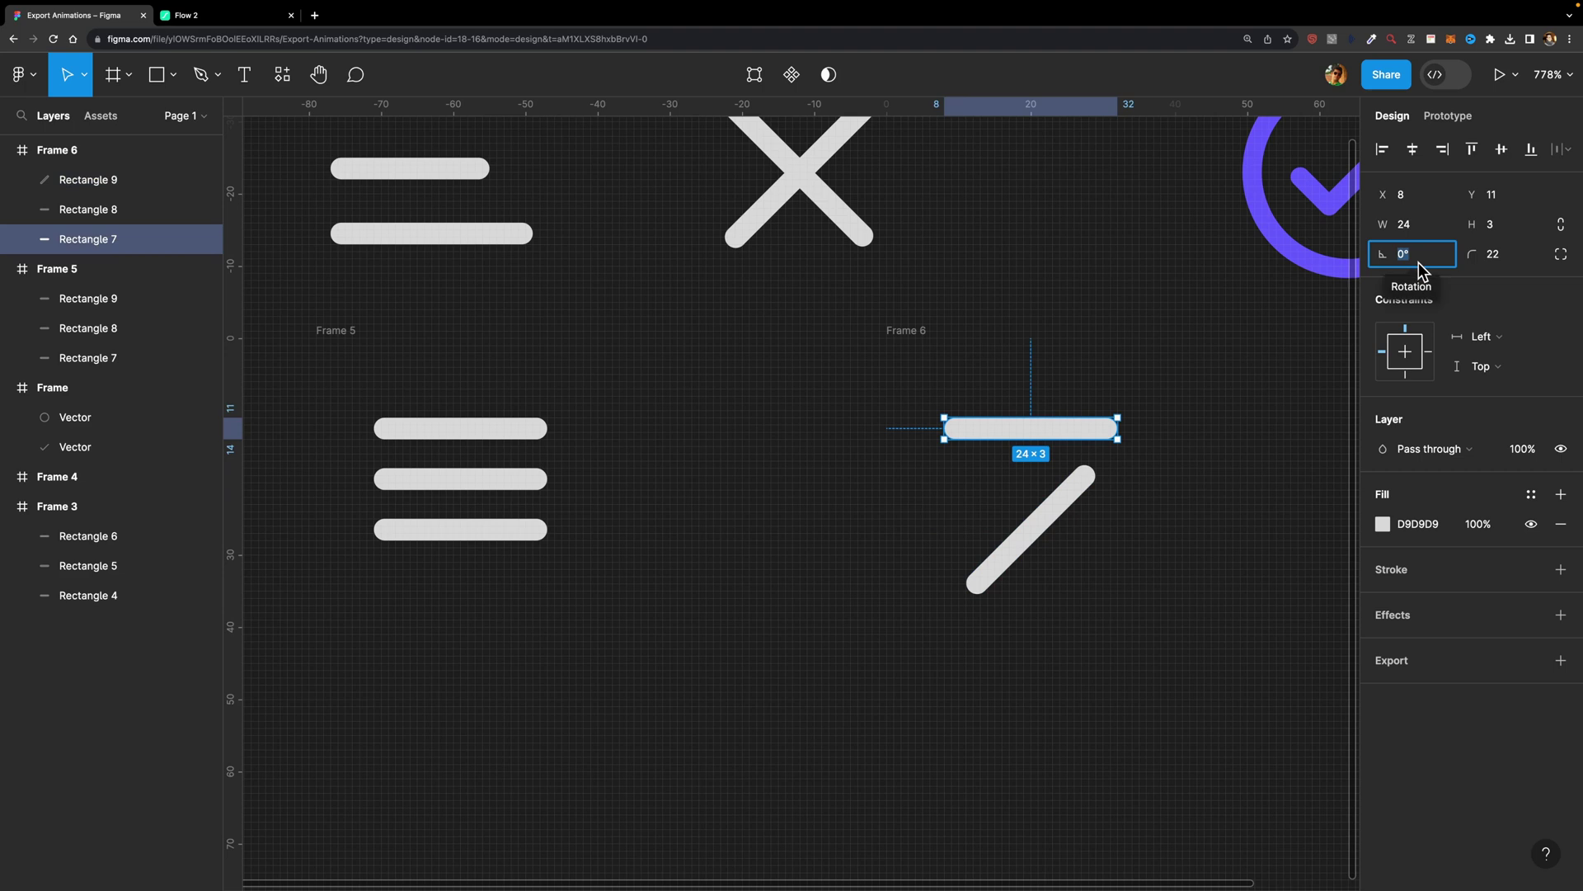
text(-45)
key(Return)
Center the two rotated bars in Frame 6 to form an X, and move the frame closer to Frame 5 at X -112.
shift+click(1054, 523)
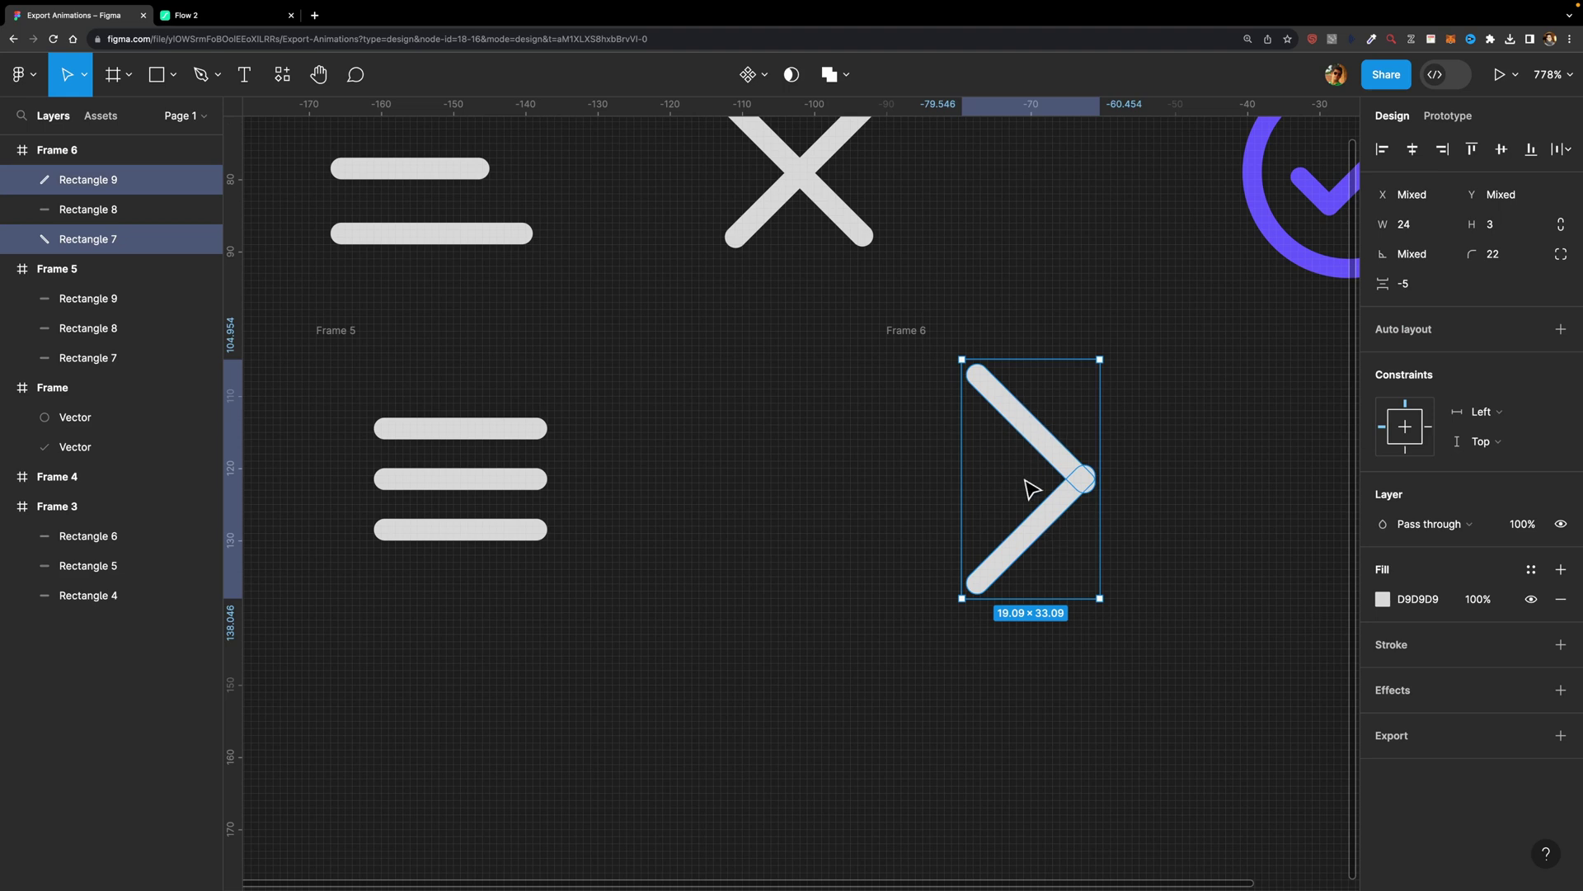
click(1415, 151)
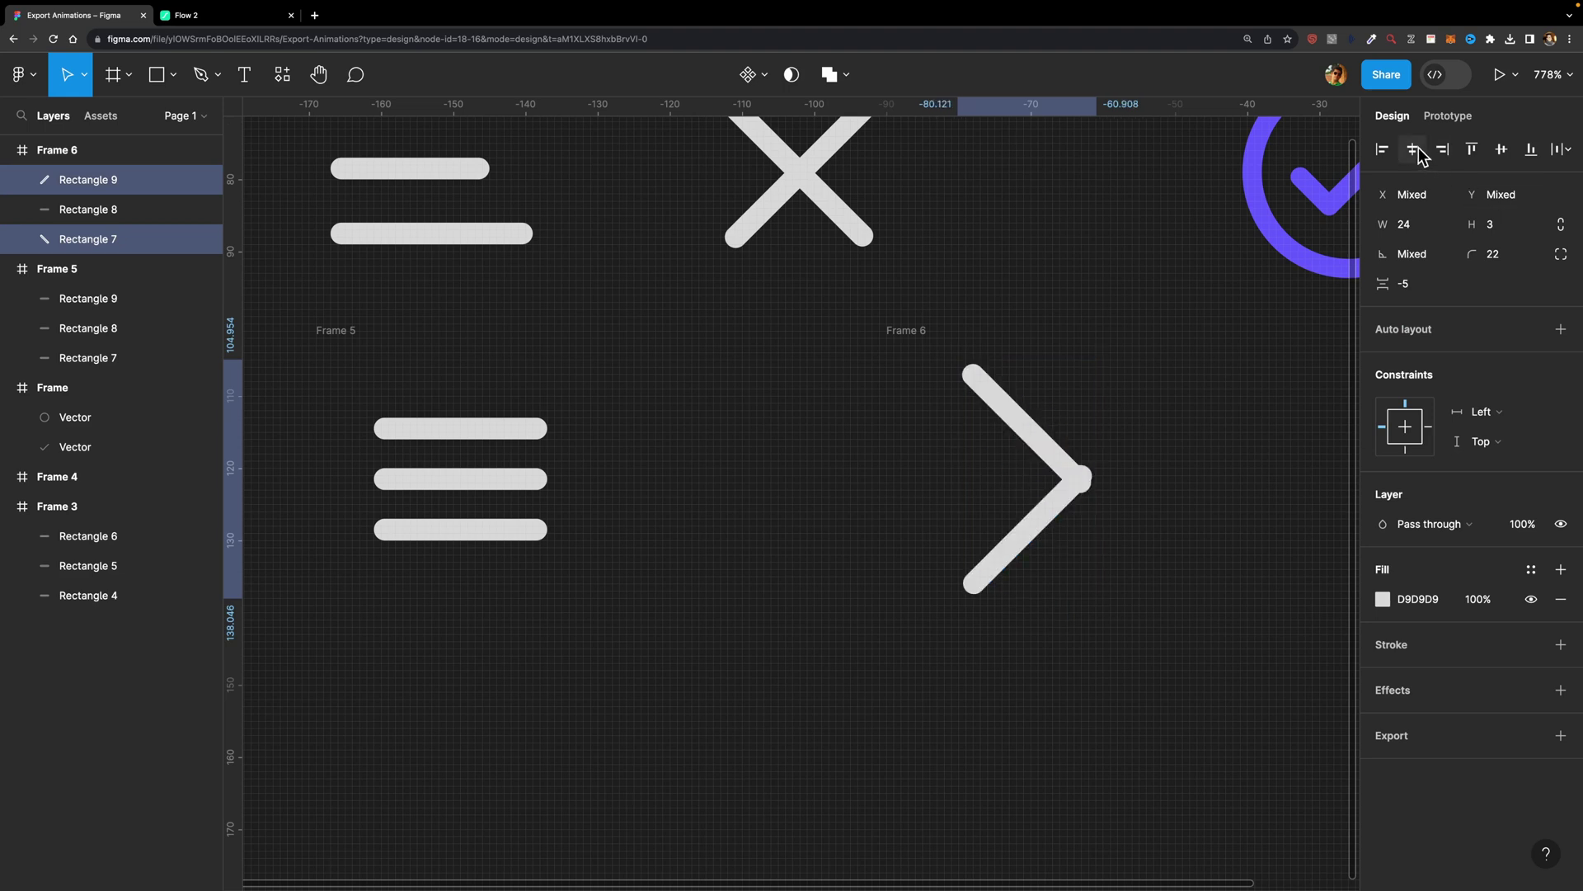
click(1502, 149)
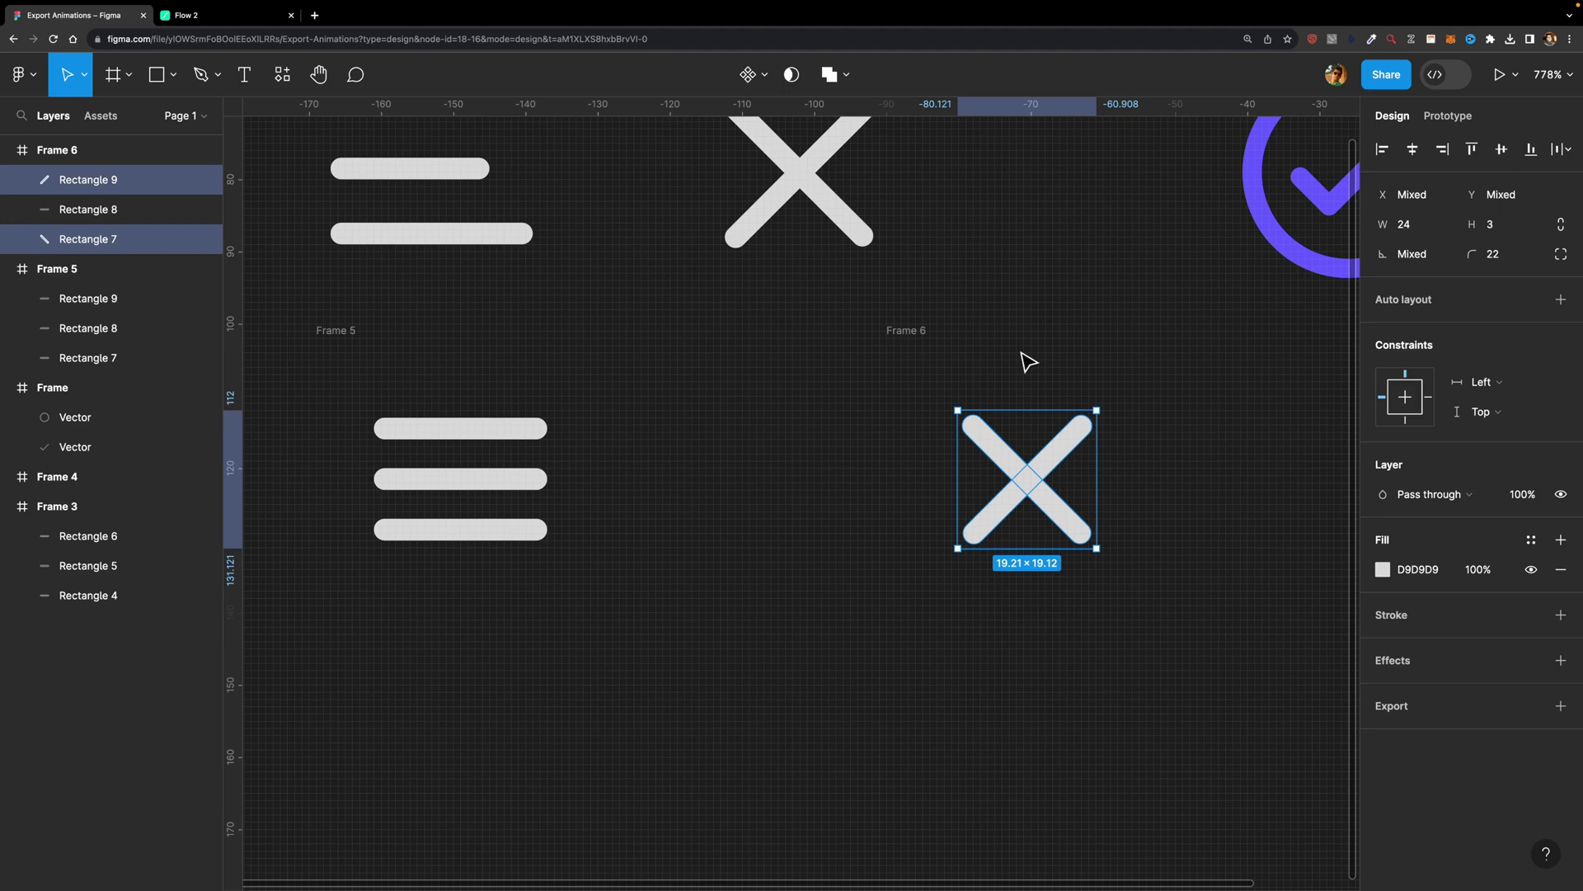
scroll(981, 346, down, 3)
drag(929, 329, 810, 334)
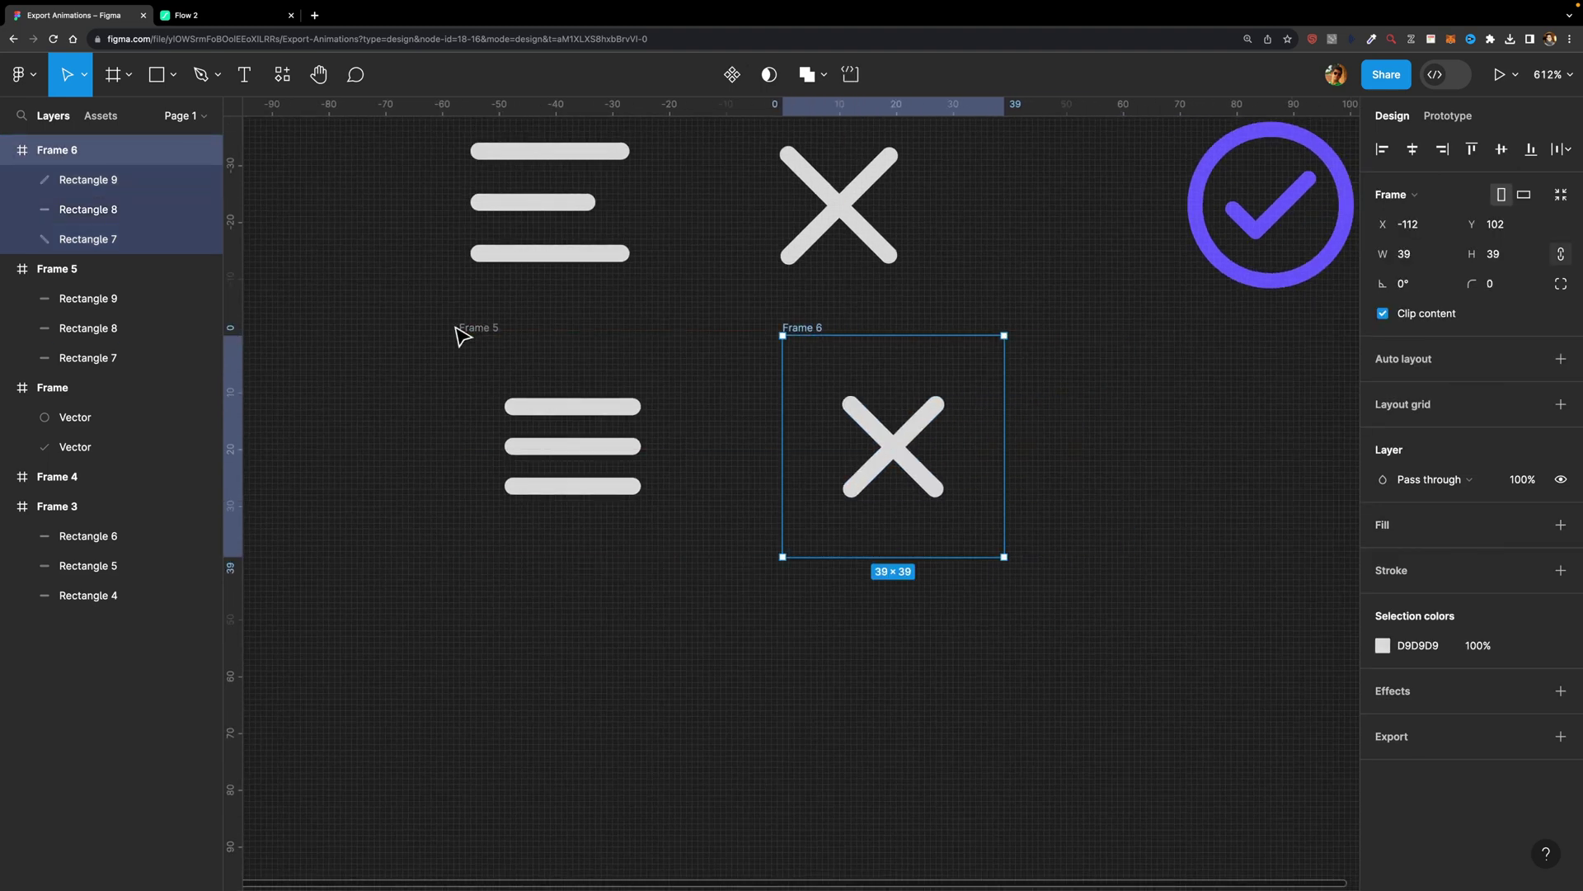
Link Frame 5 to Frame 6 and back with on-click Smart animate interactions, ease out, 300 ms.
click(482, 329)
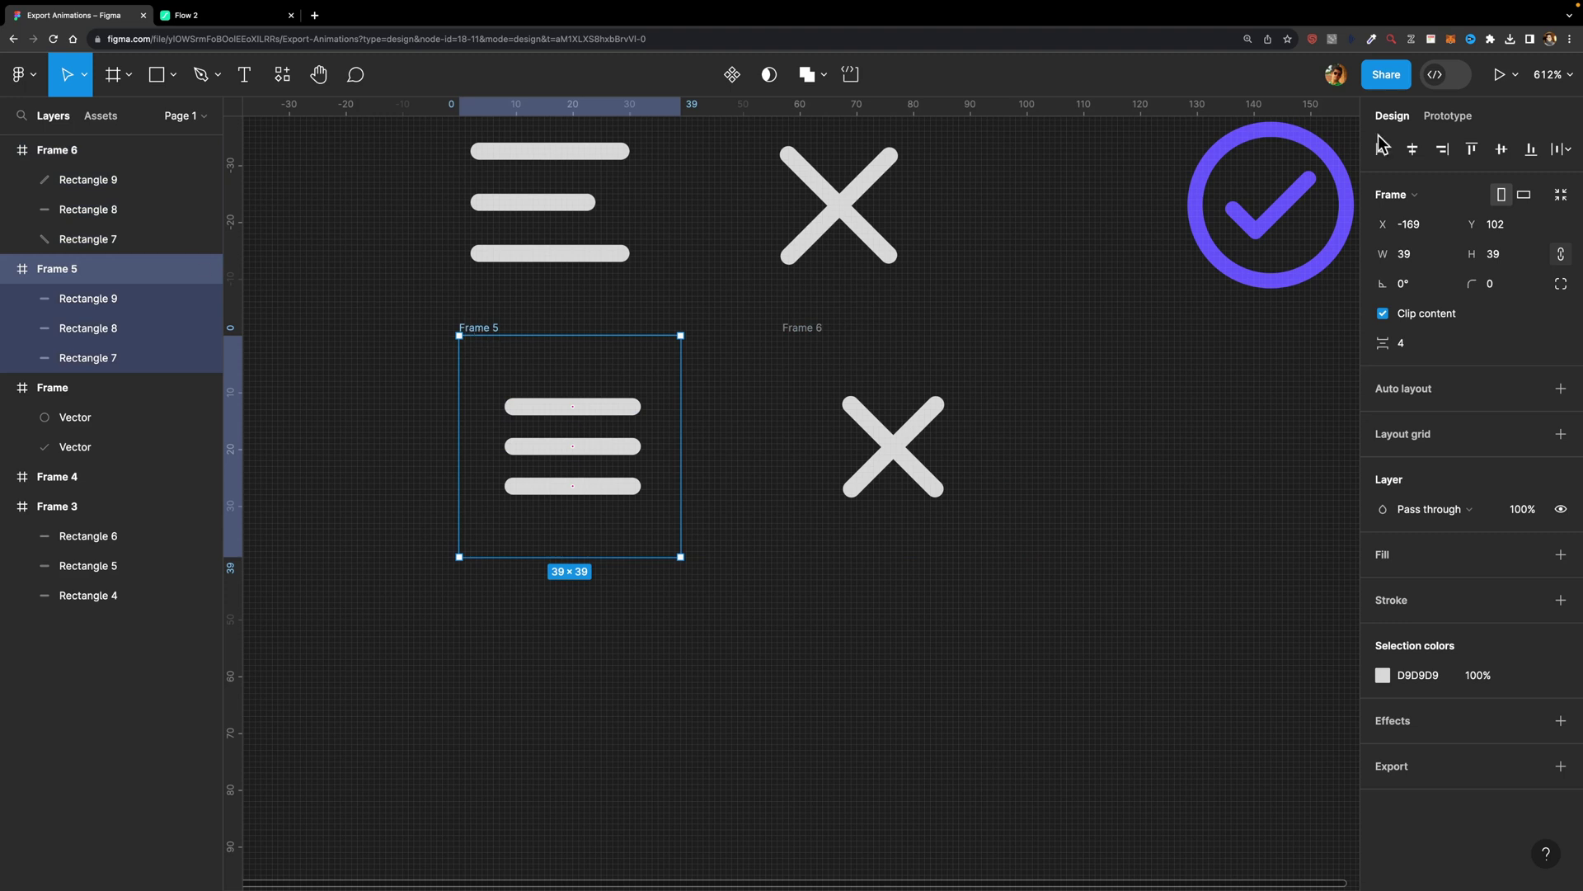
click(1447, 115)
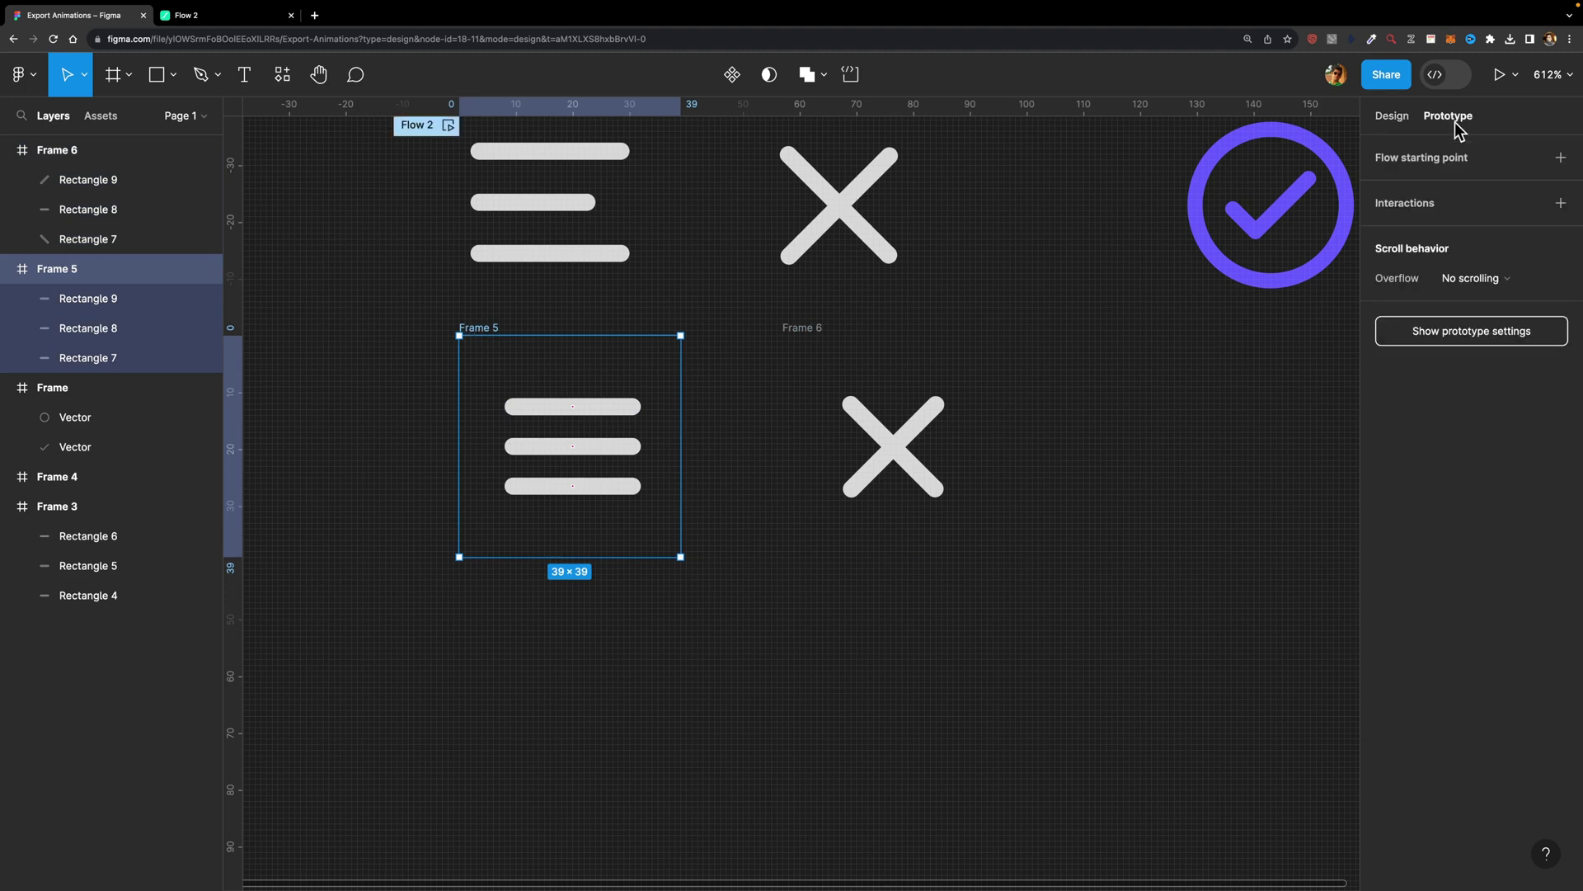
drag(682, 446, 819, 437)
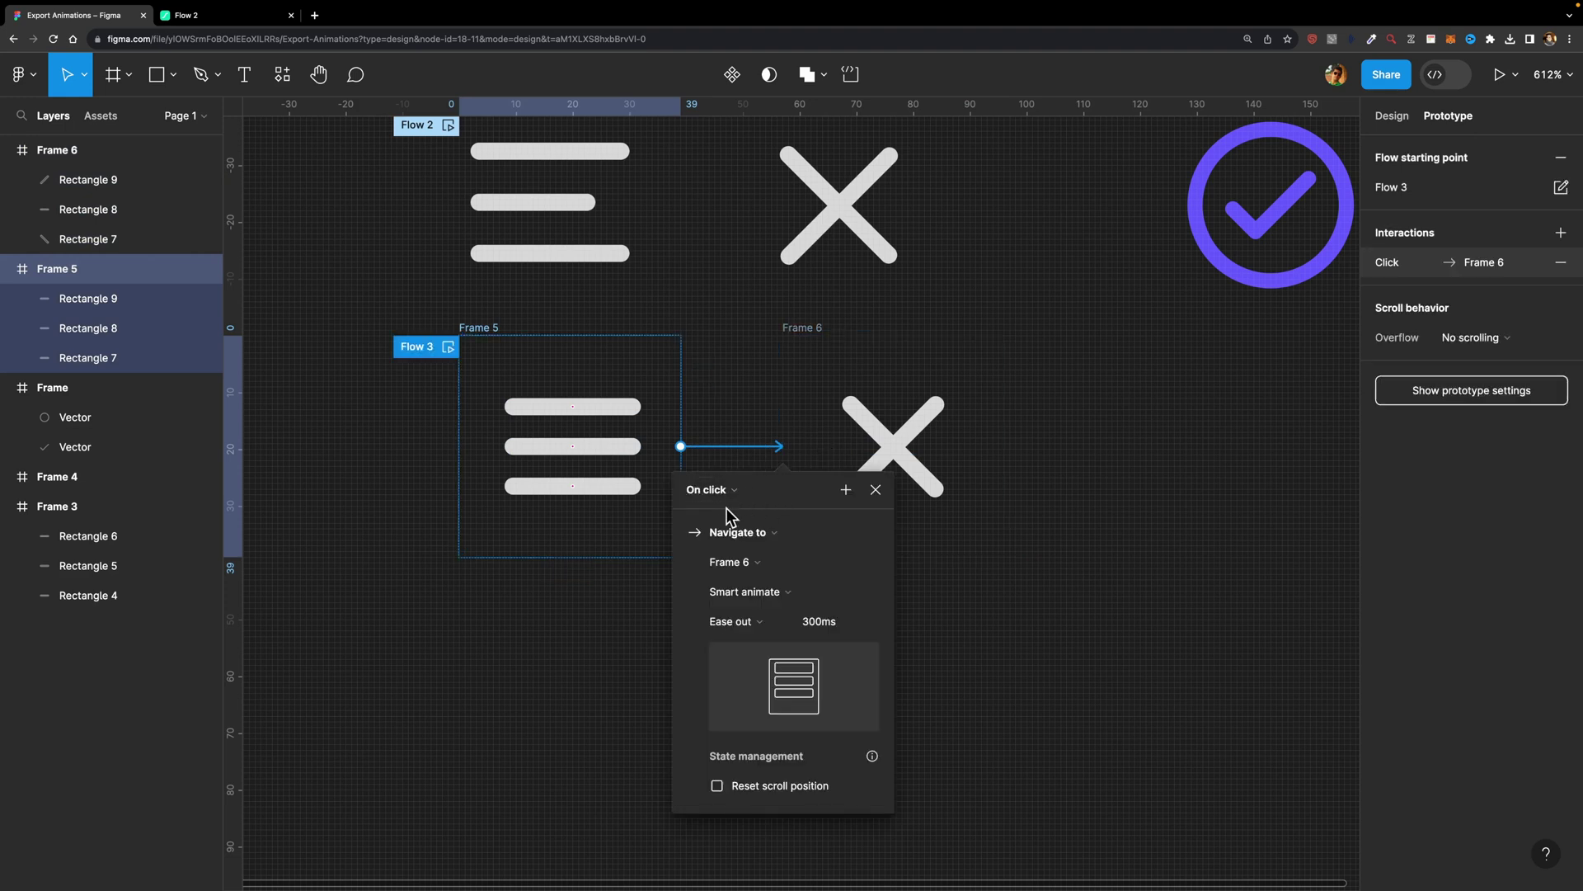
click(876, 489)
click(807, 334)
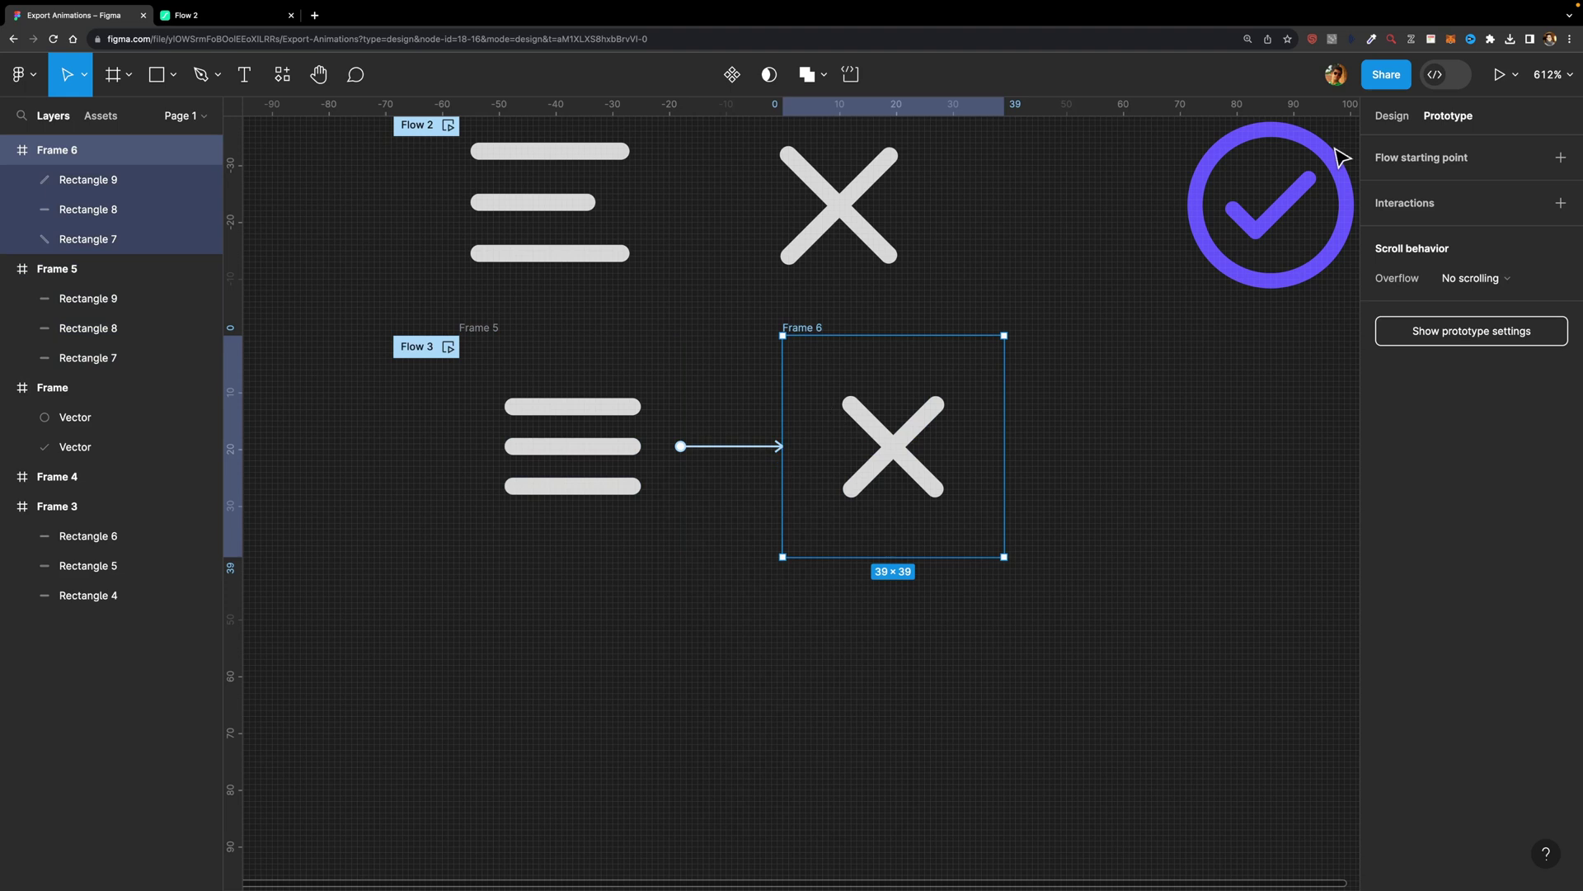
drag(783, 460, 652, 490)
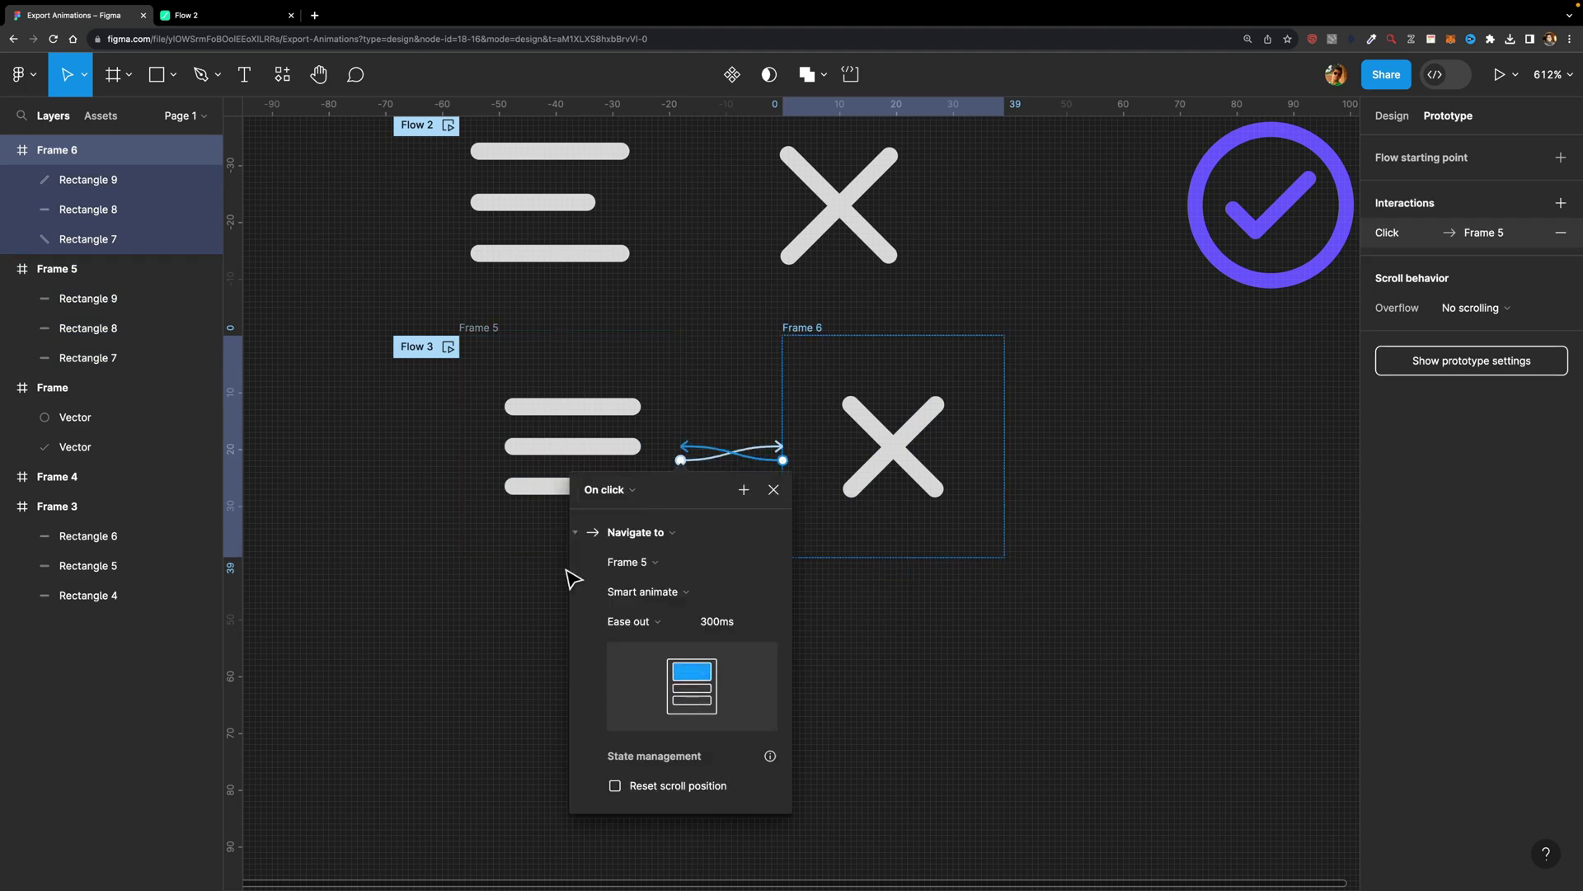
click(774, 490)
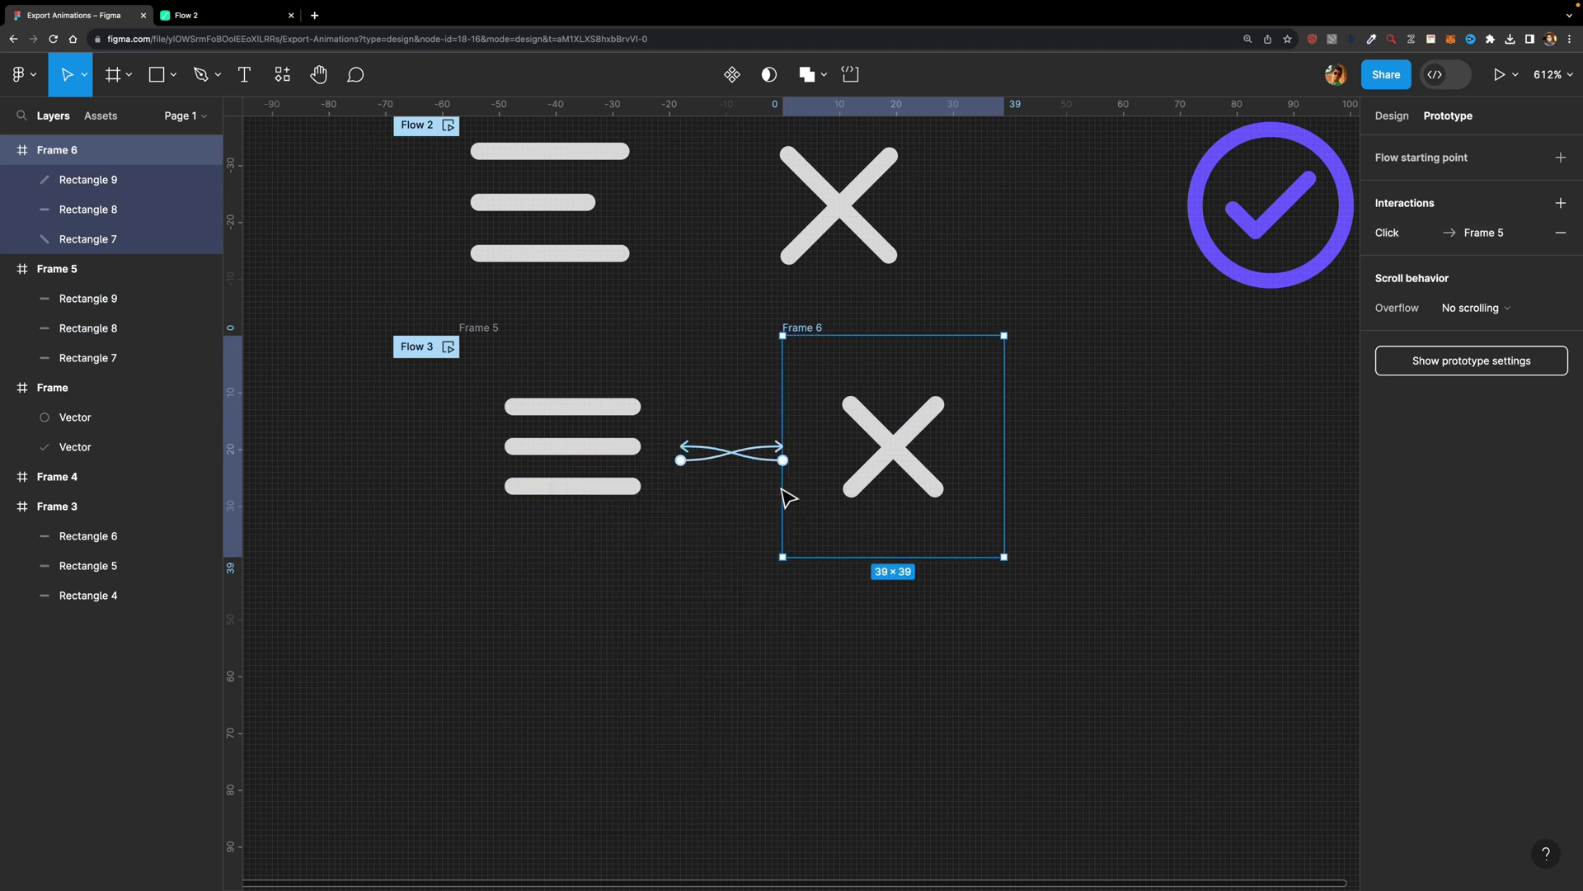
Preview Flow 3 by toggling the icon between hamburger and X.
click(448, 347)
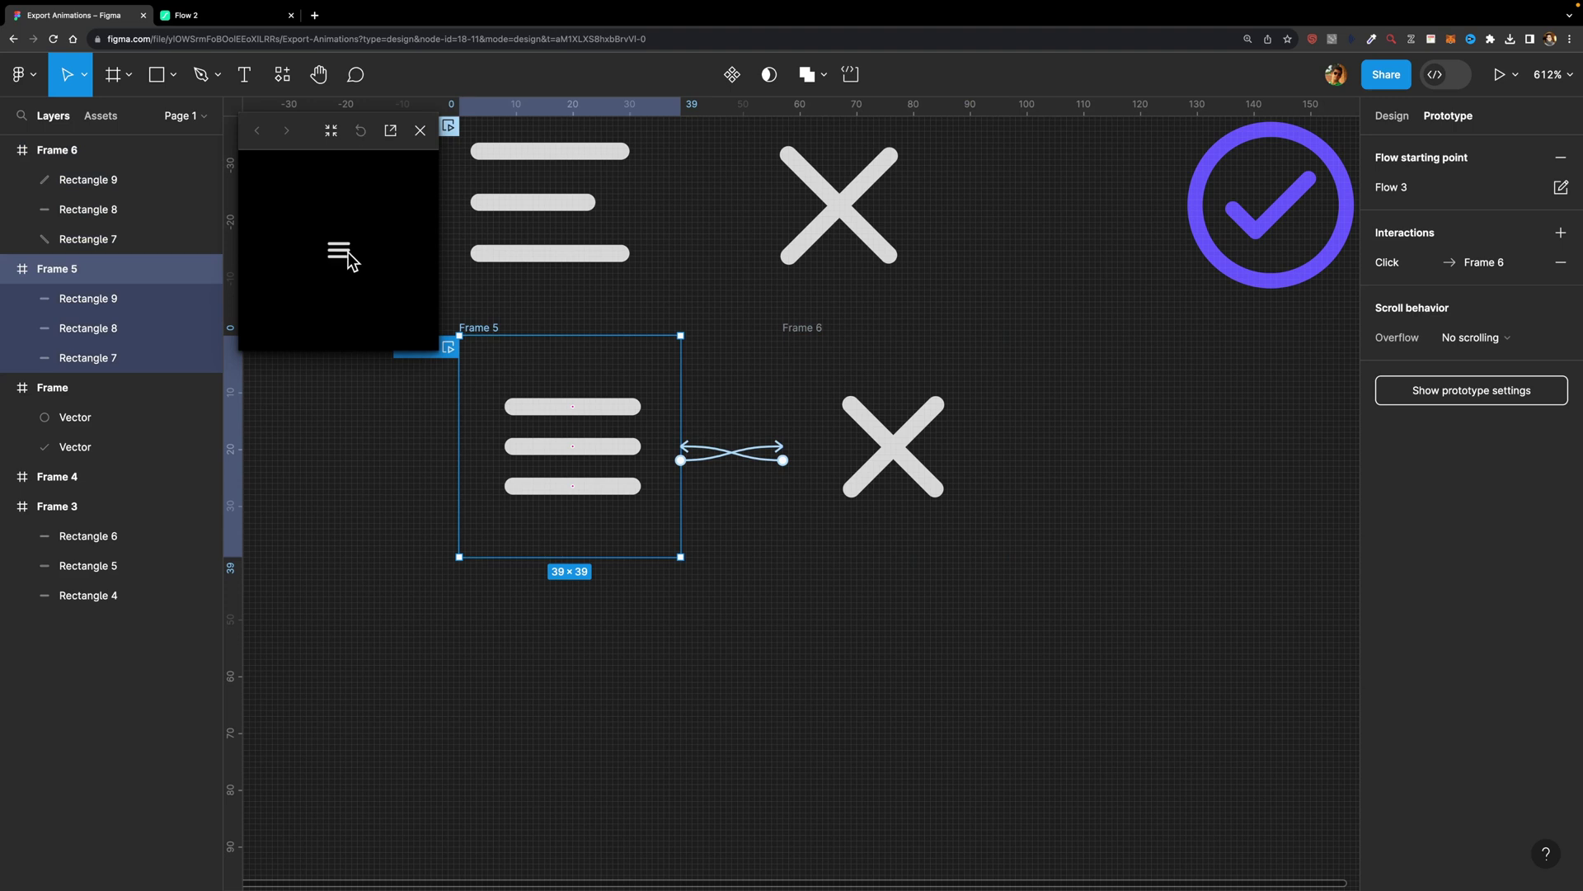
click(341, 258)
click(343, 258)
click(420, 130)
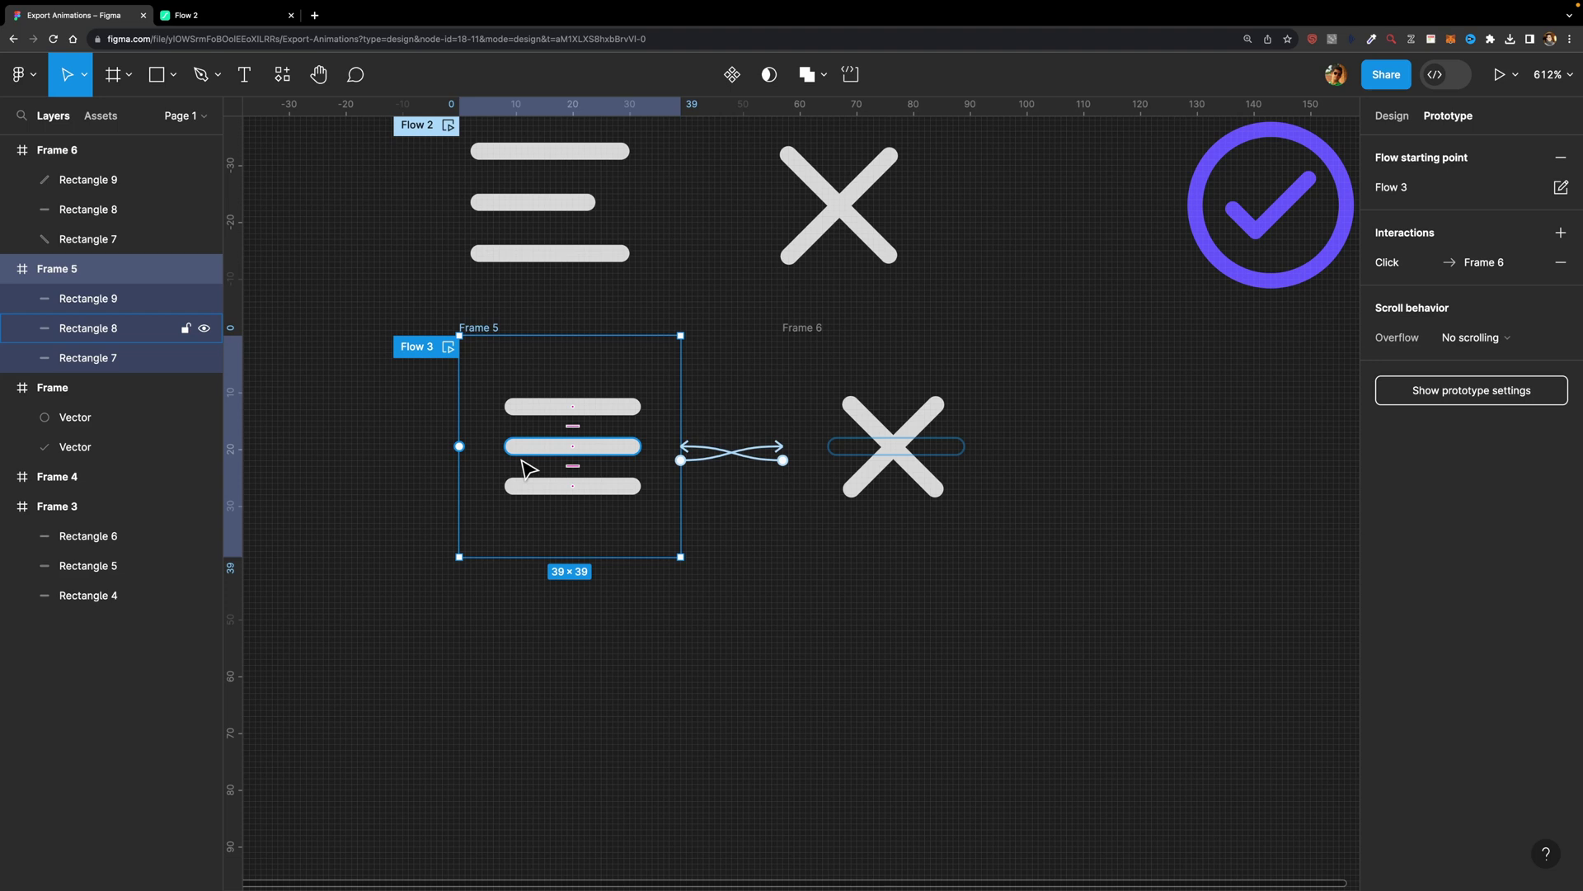
Preview Flow 3 as a Lottie animation in the LottieFiles plugin, then close the plugin.
click(282, 75)
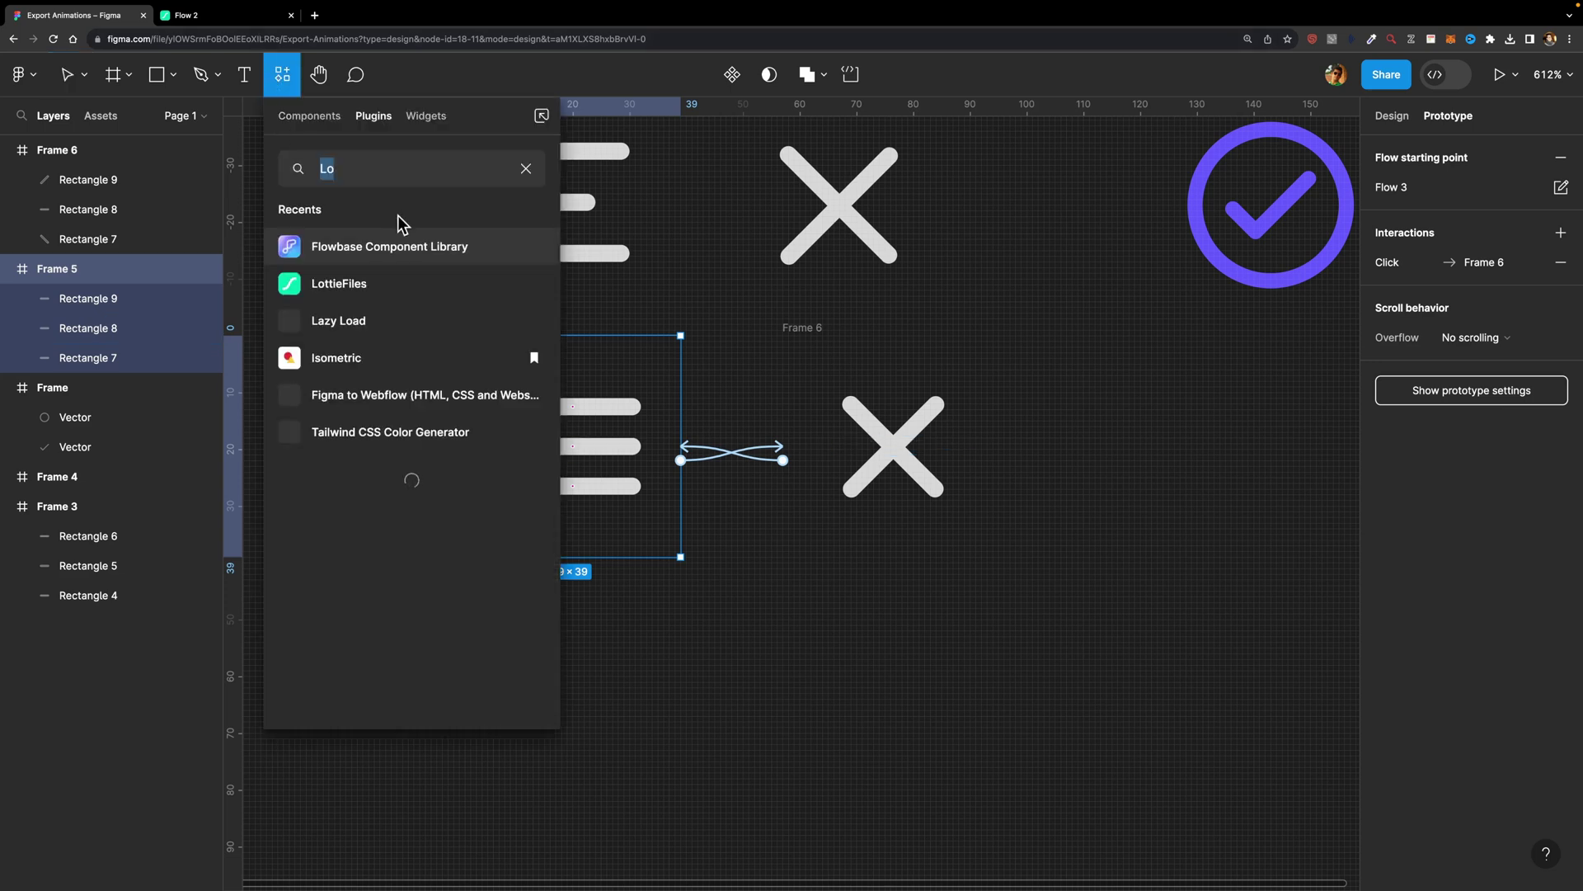
click(406, 285)
click(1146, 201)
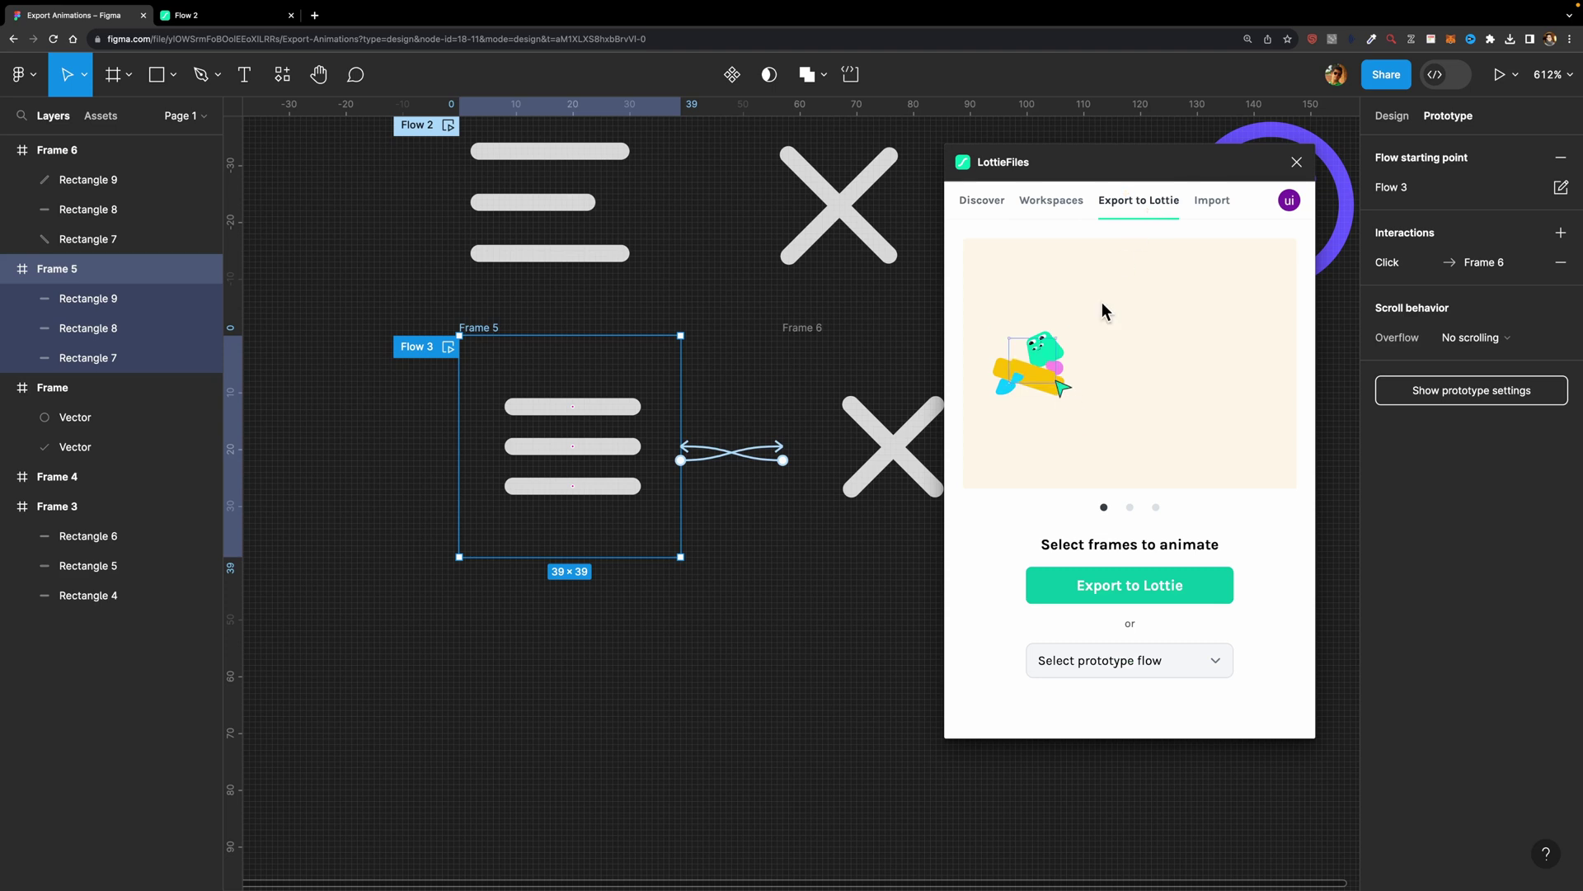
click(1118, 659)
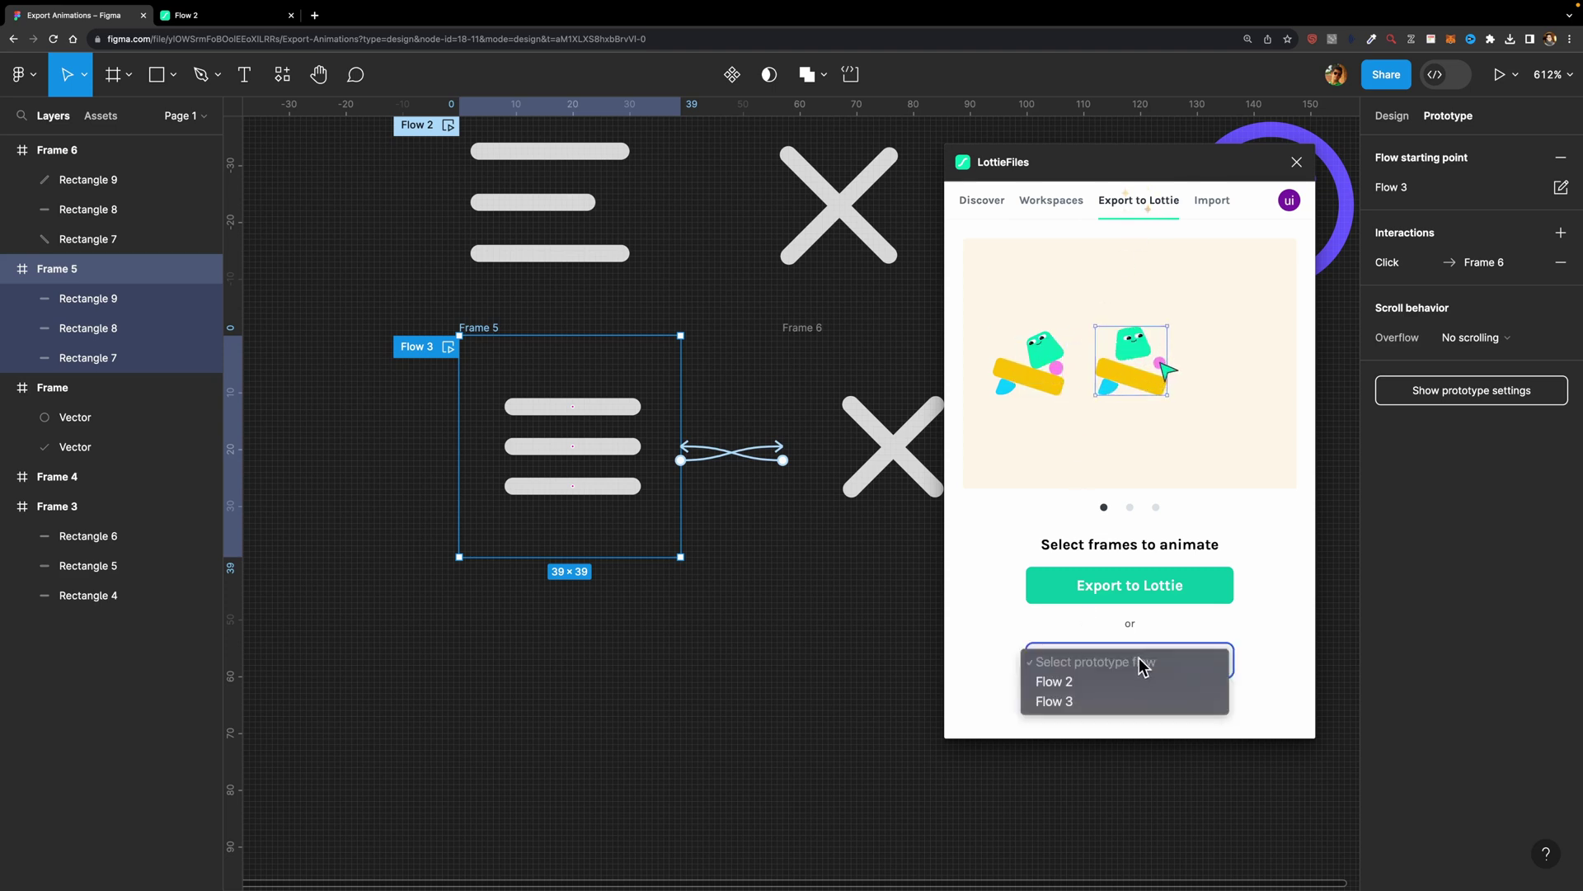
click(1086, 699)
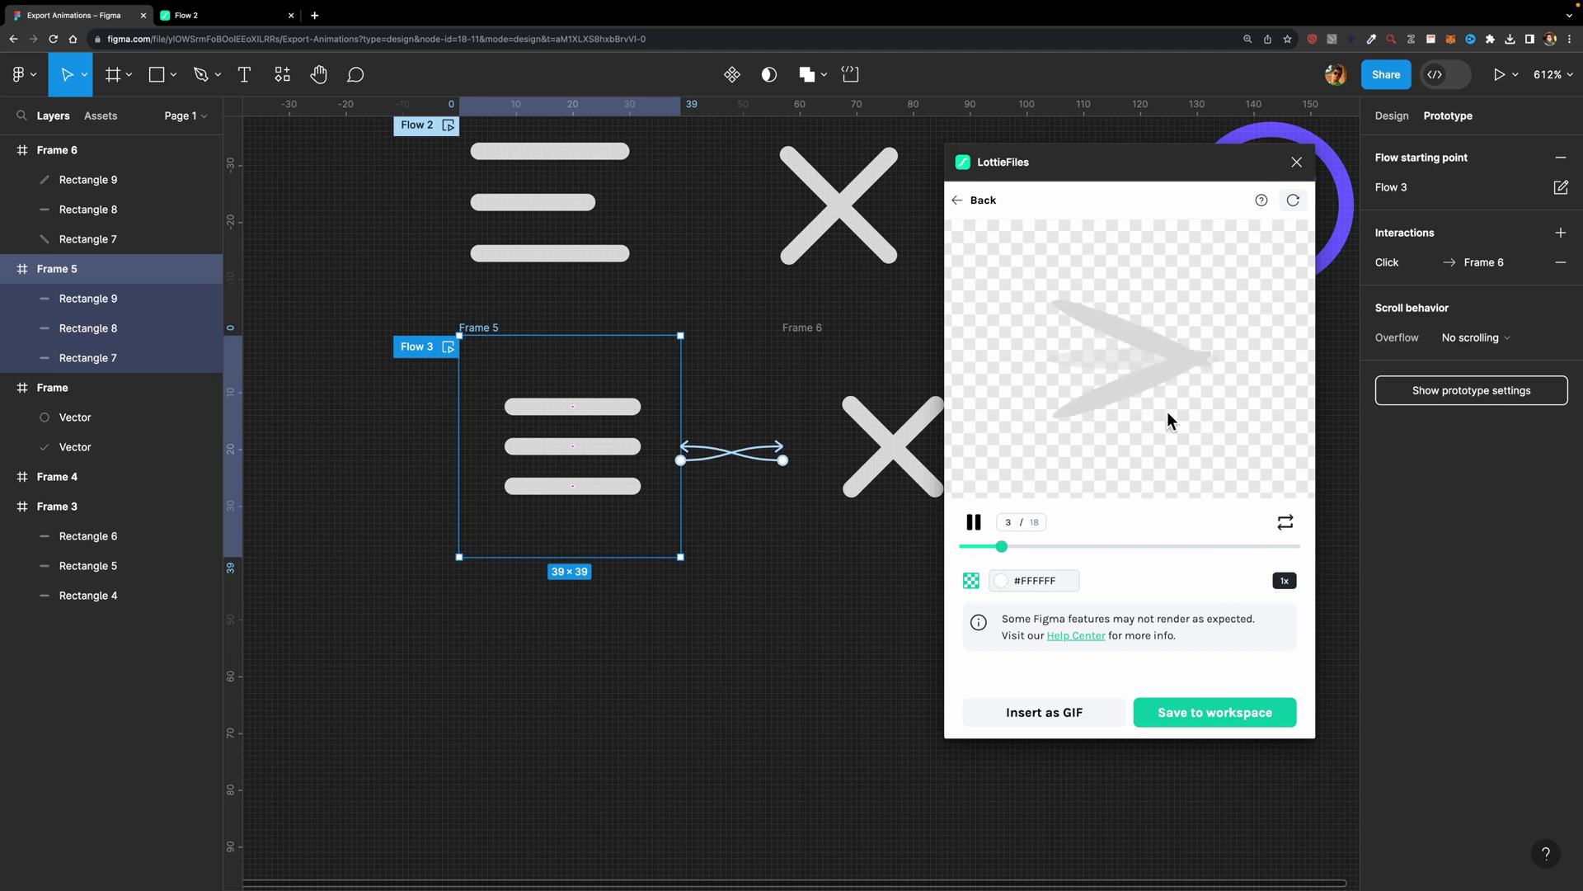
click(1297, 162)
Outline the strokes of all three hamburger bars in Frame 5, and check the top bar's corner radius.
click(616, 407)
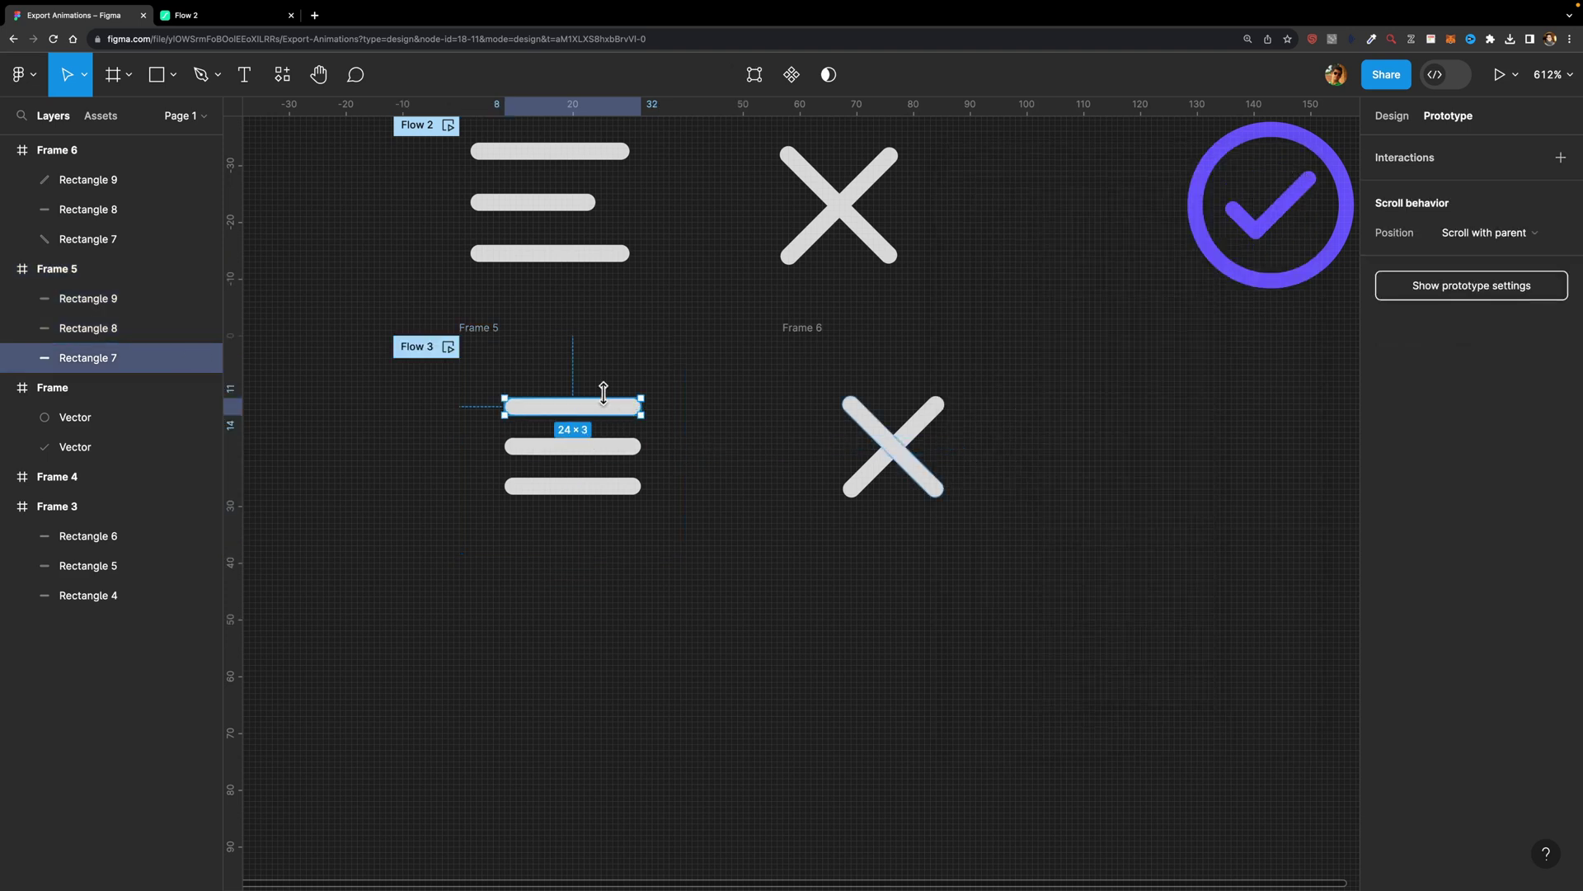
click(1394, 121)
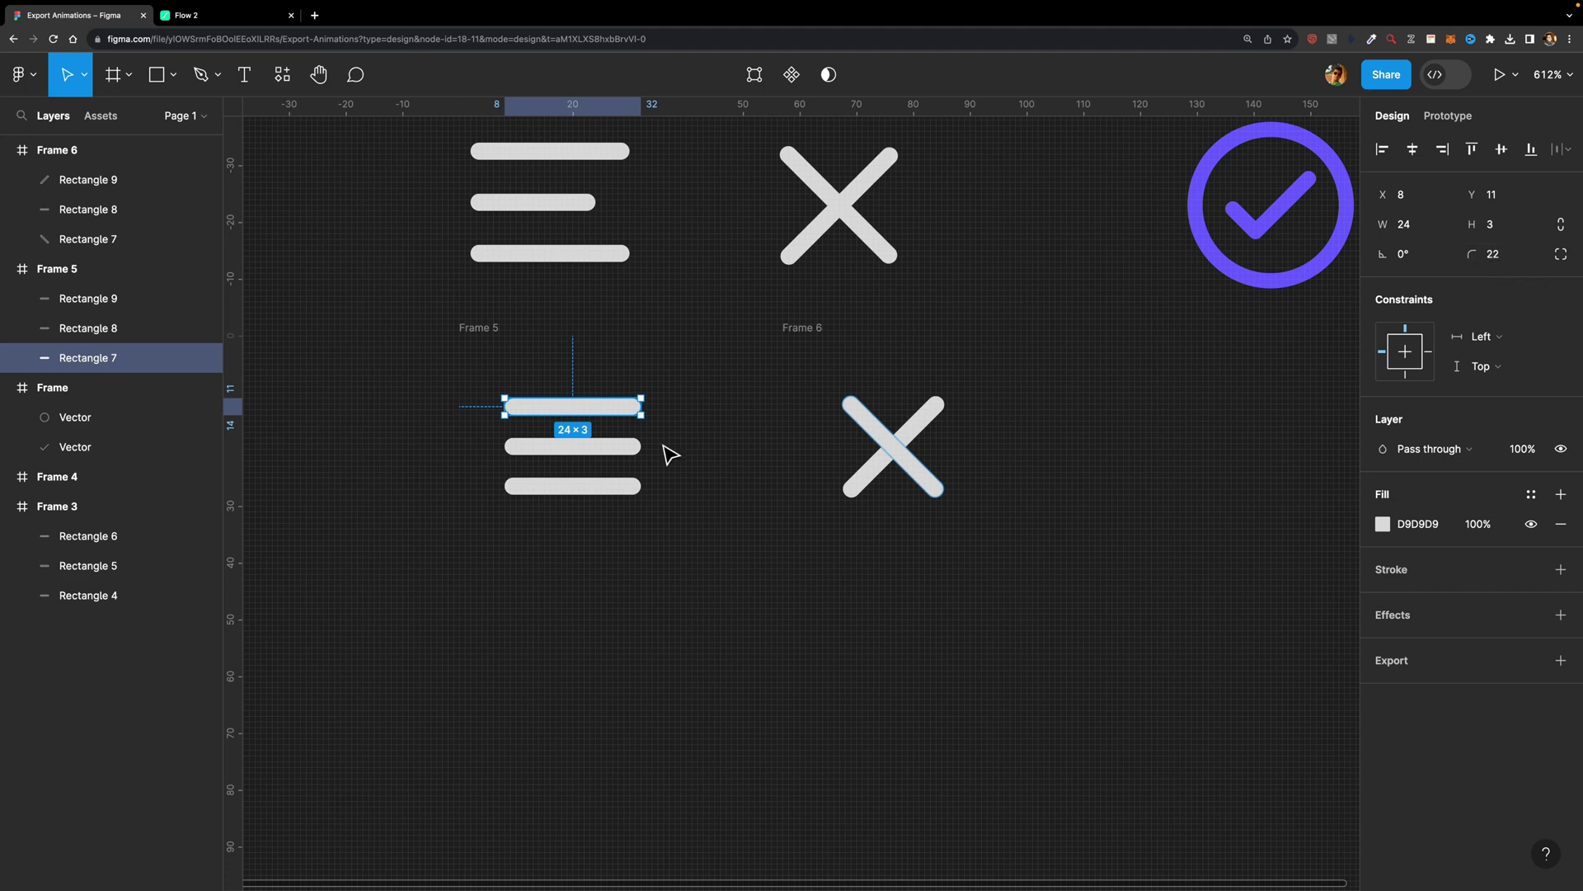
scroll(548, 417, up, 3)
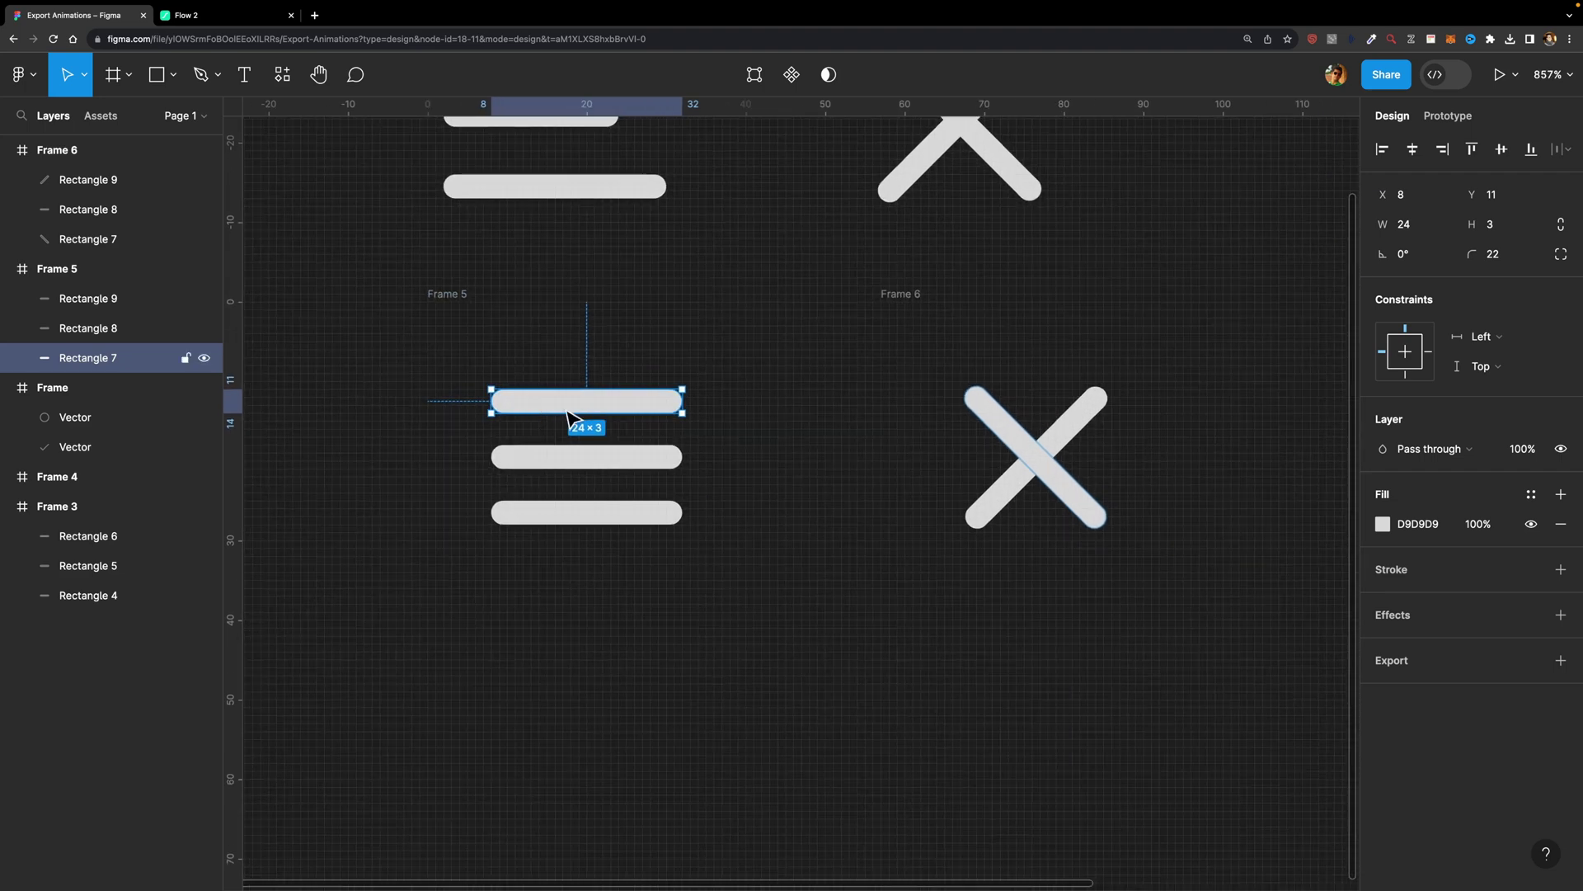
shift+click(575, 460)
shift+click(569, 515)
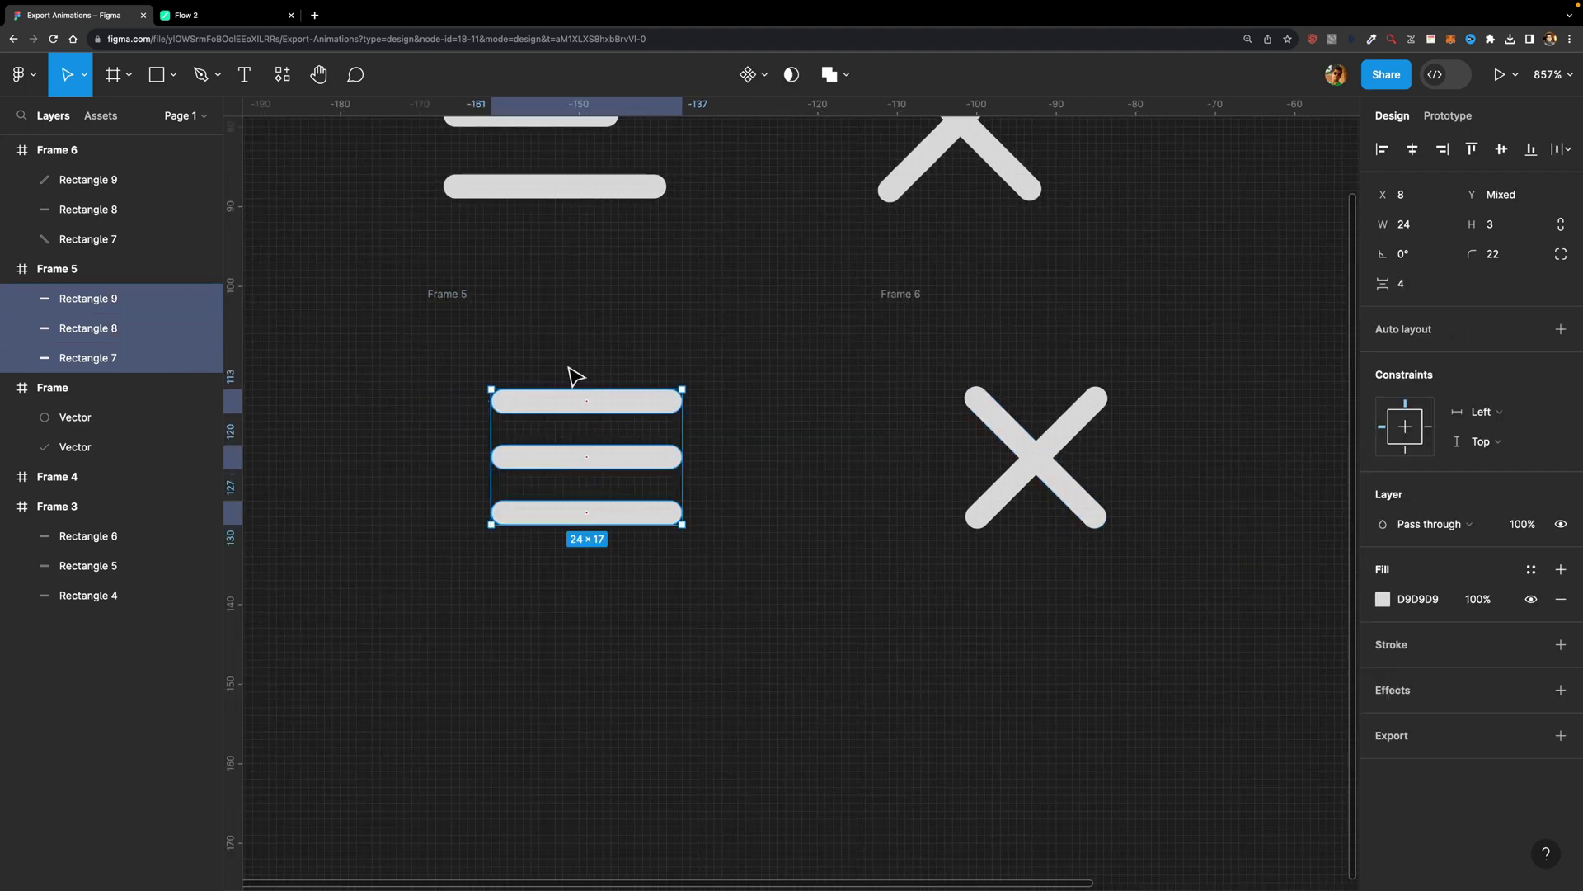
right_click(563, 408)
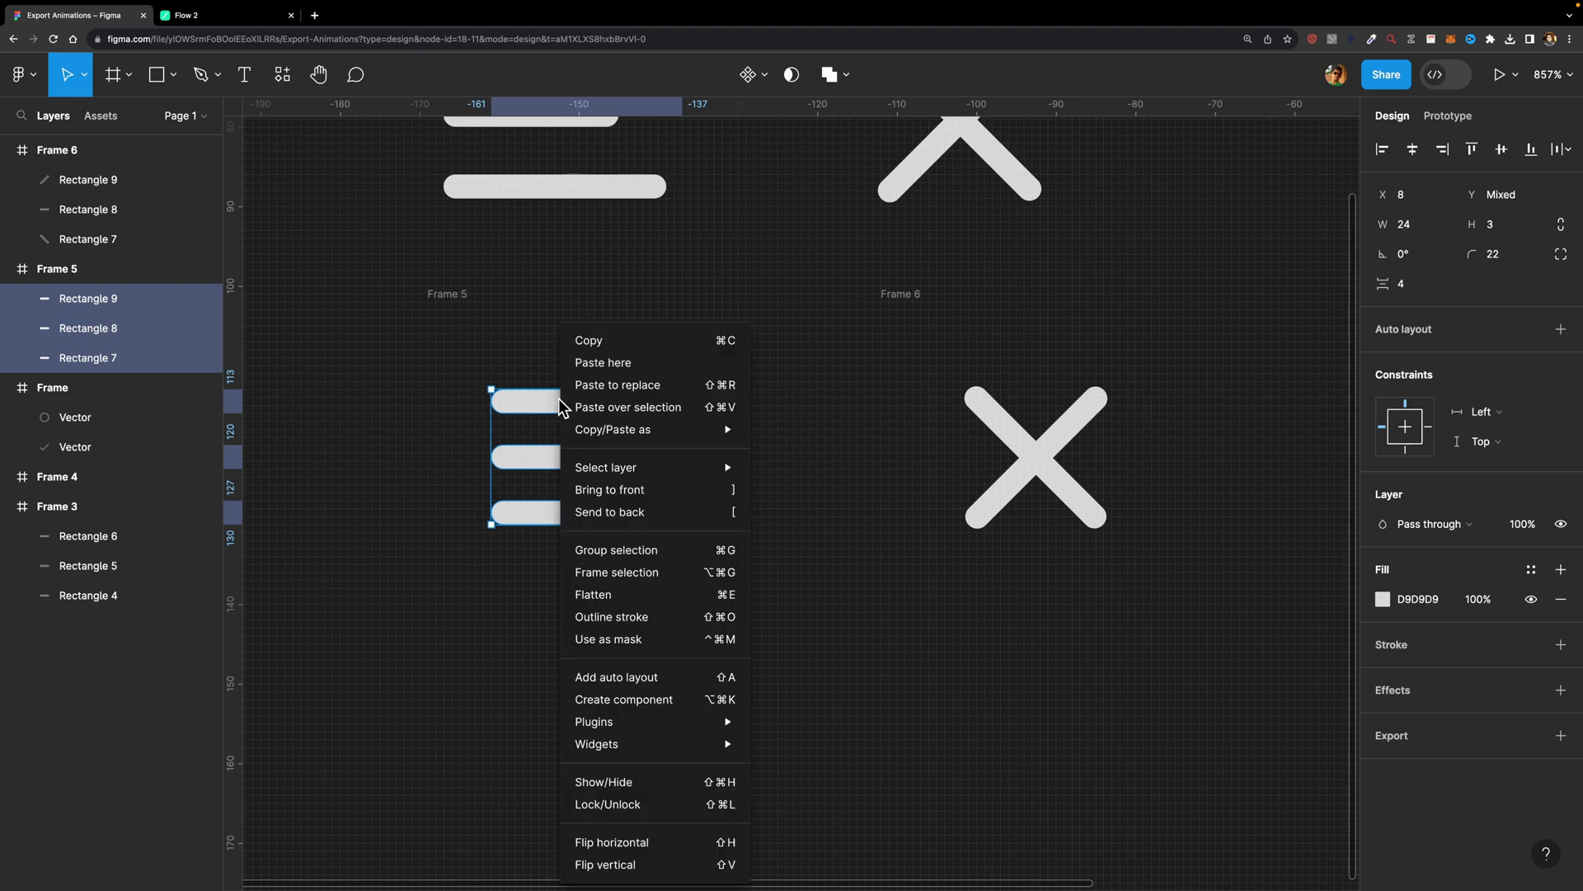
click(682, 624)
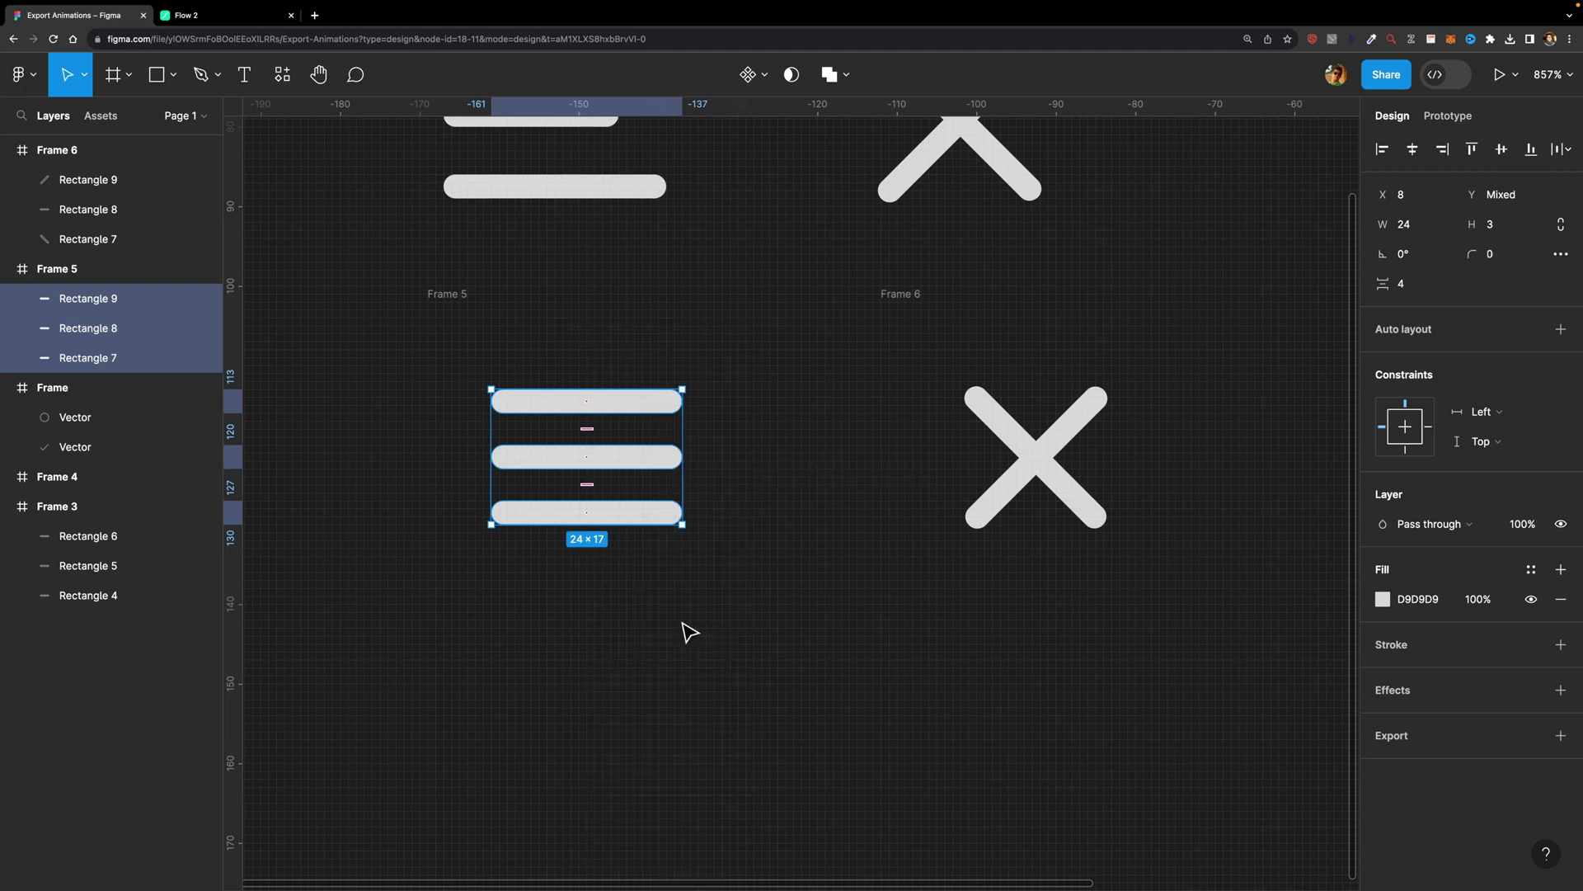
click(678, 403)
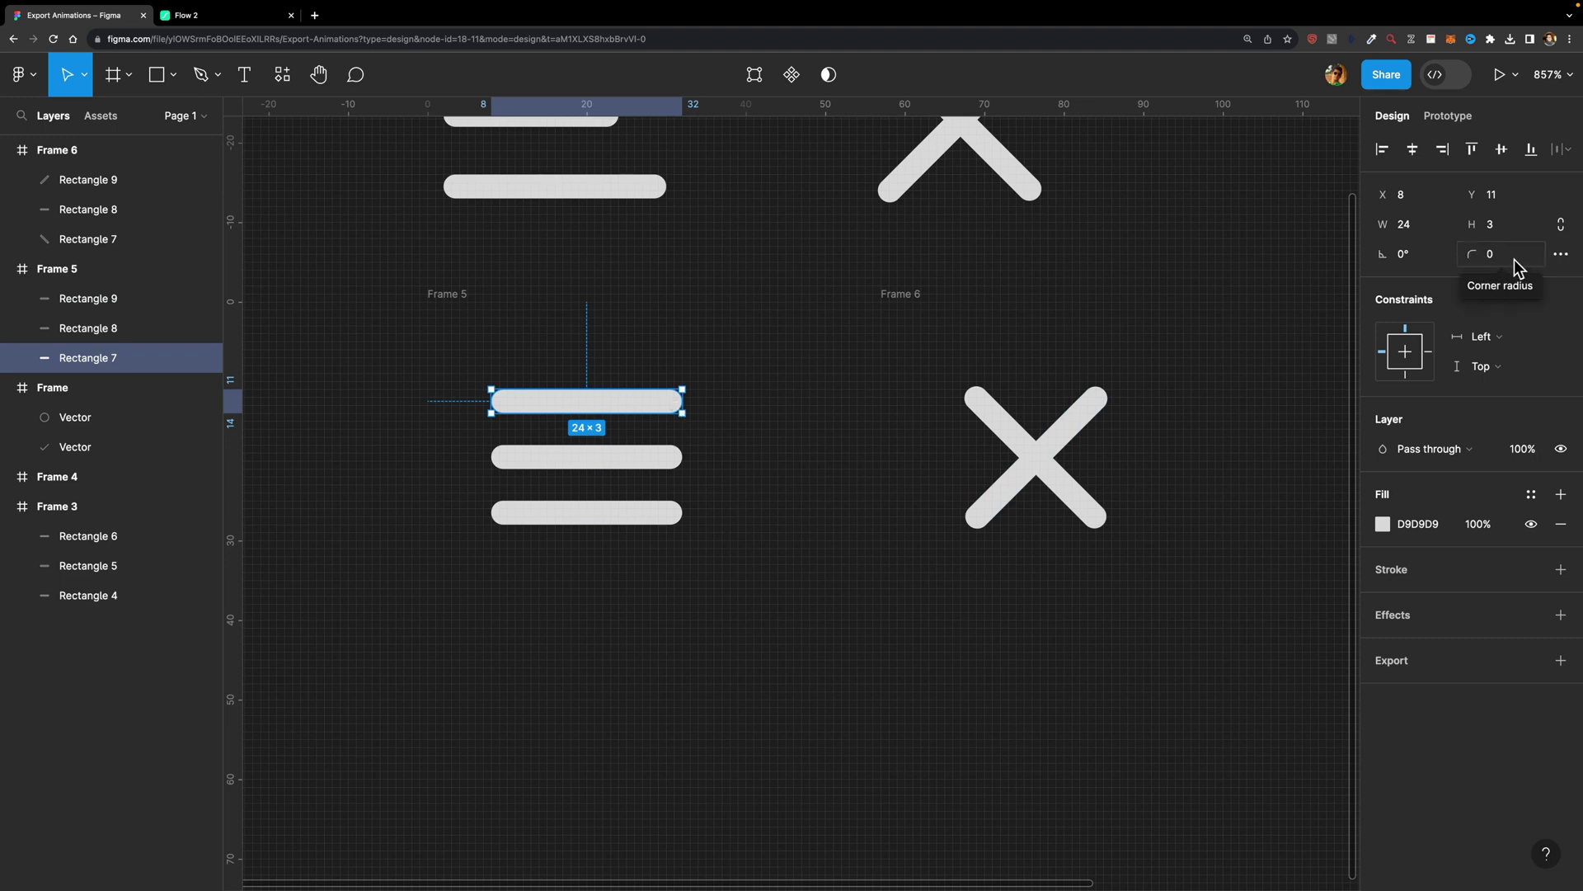
Outline the strokes of all three rectangles in Frame 6, including the transparent middle bar.
click(1021, 435)
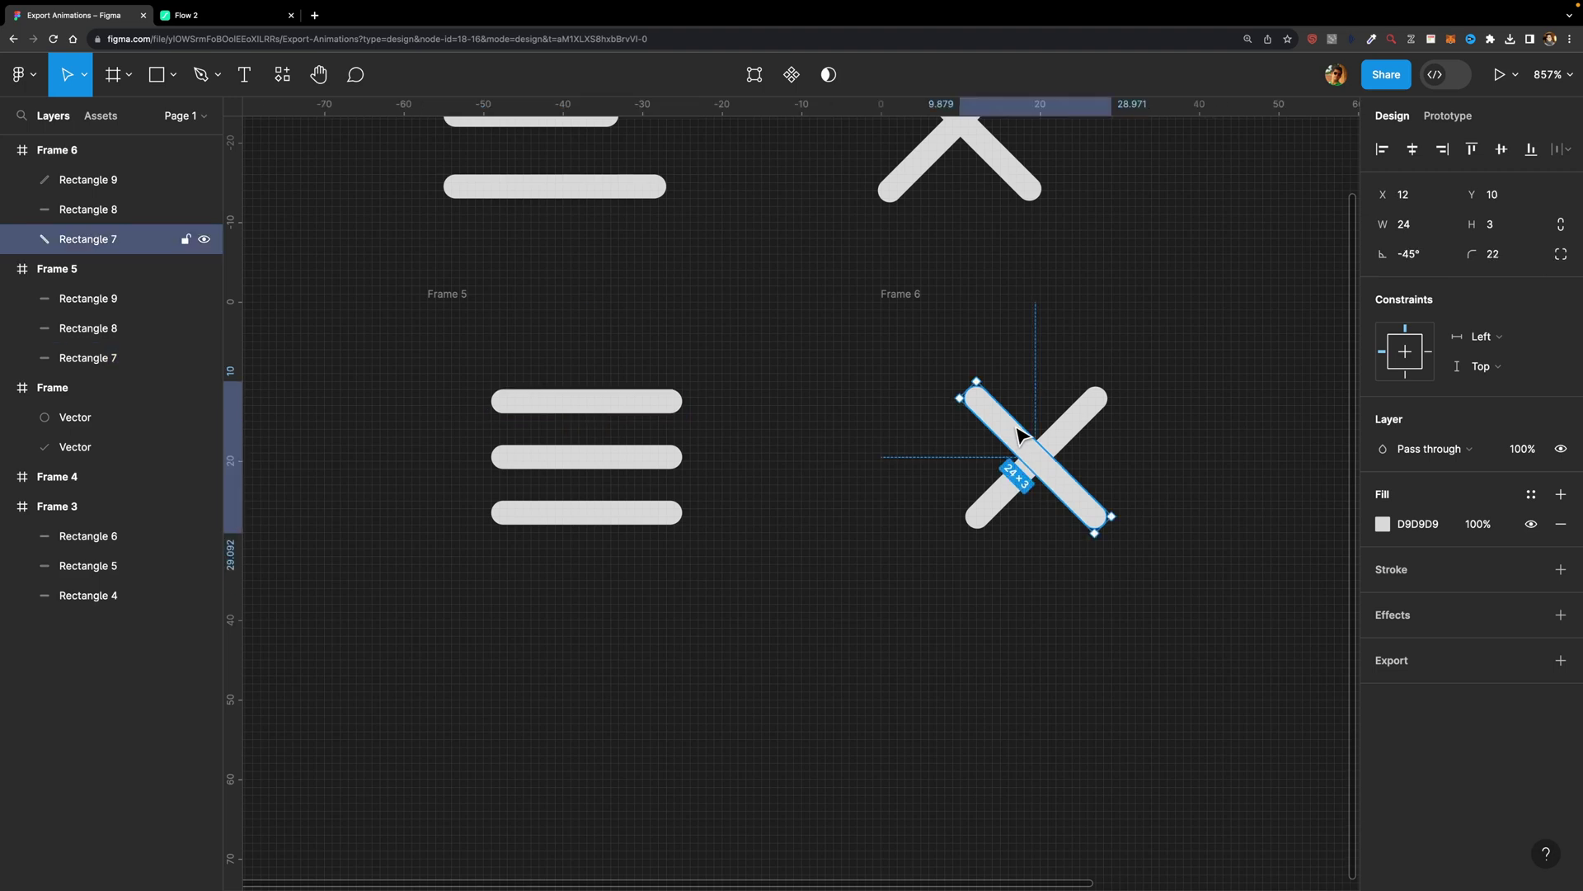
scroll(1048, 445, up, 1)
shift+click(1079, 452)
click(124, 208)
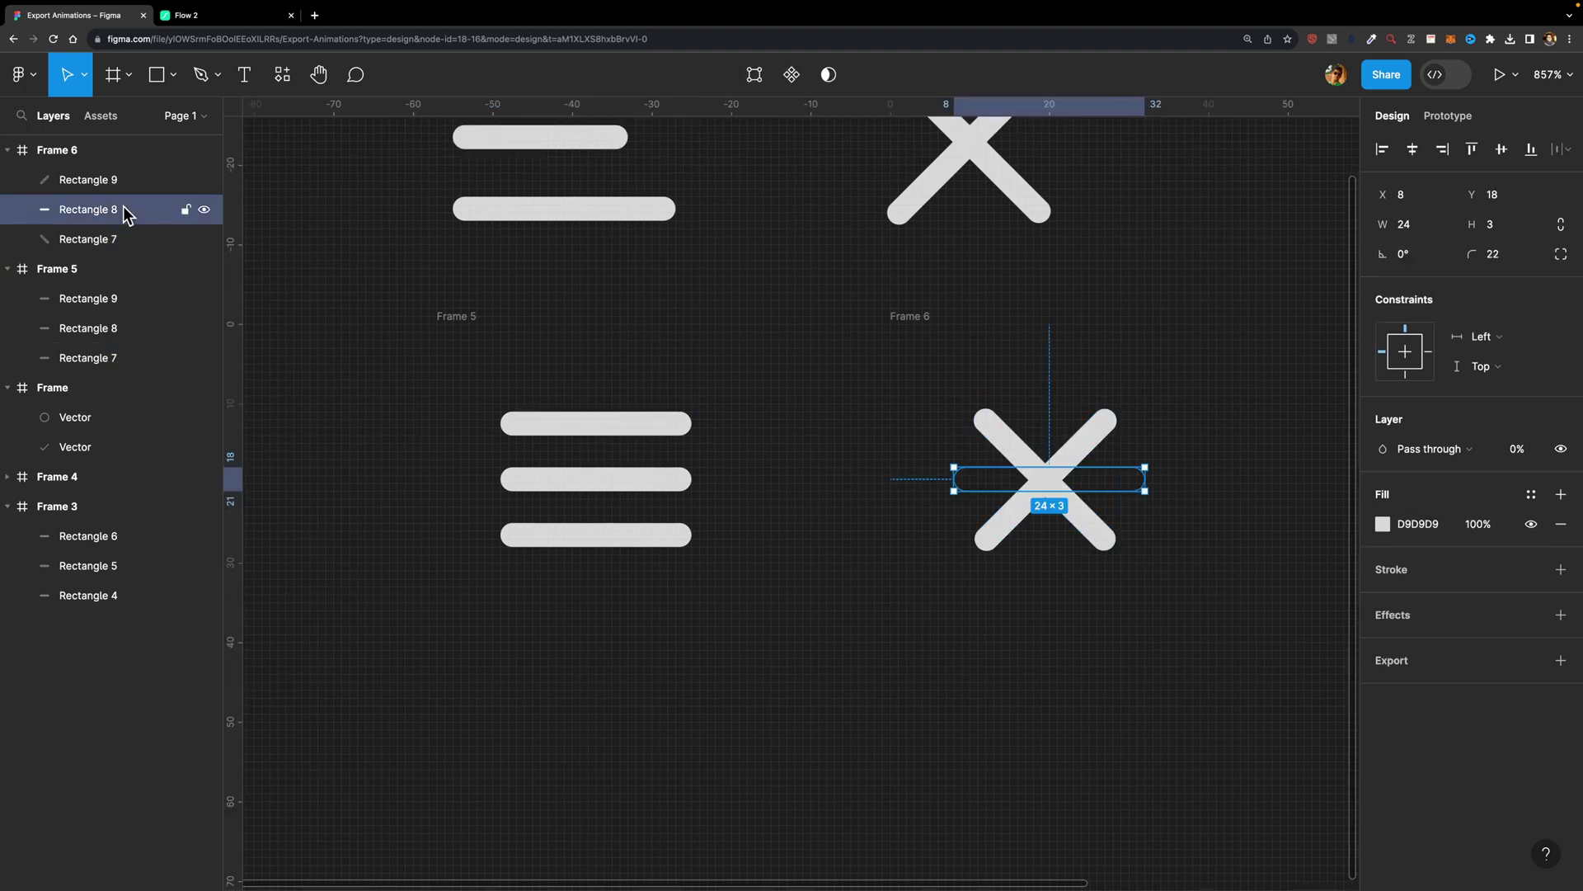
click(107, 238)
shift+click(116, 183)
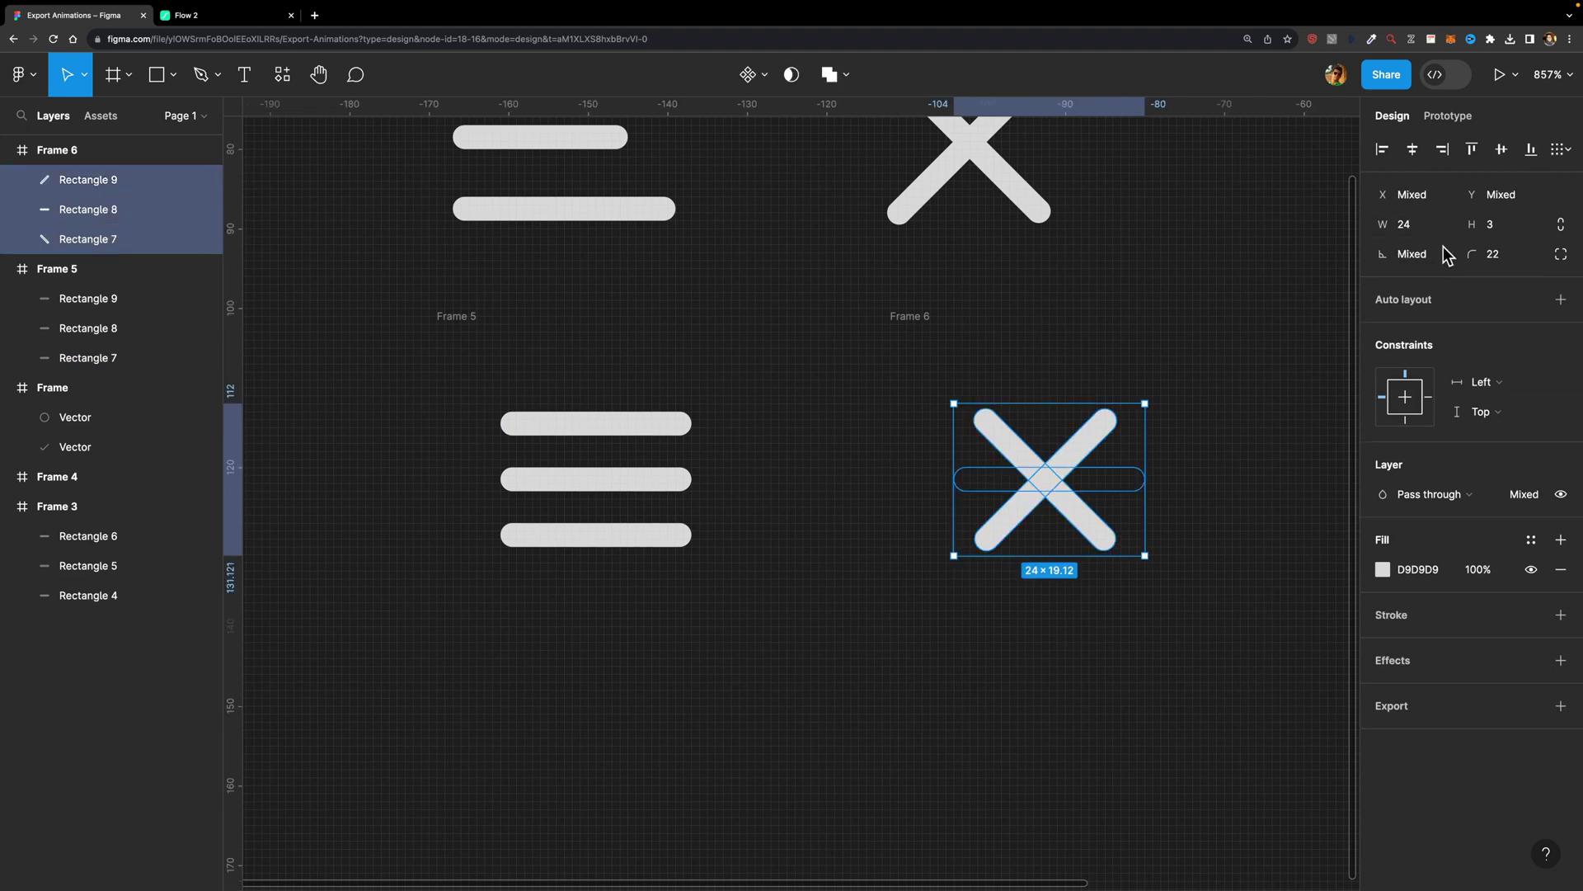
right_click(1015, 455)
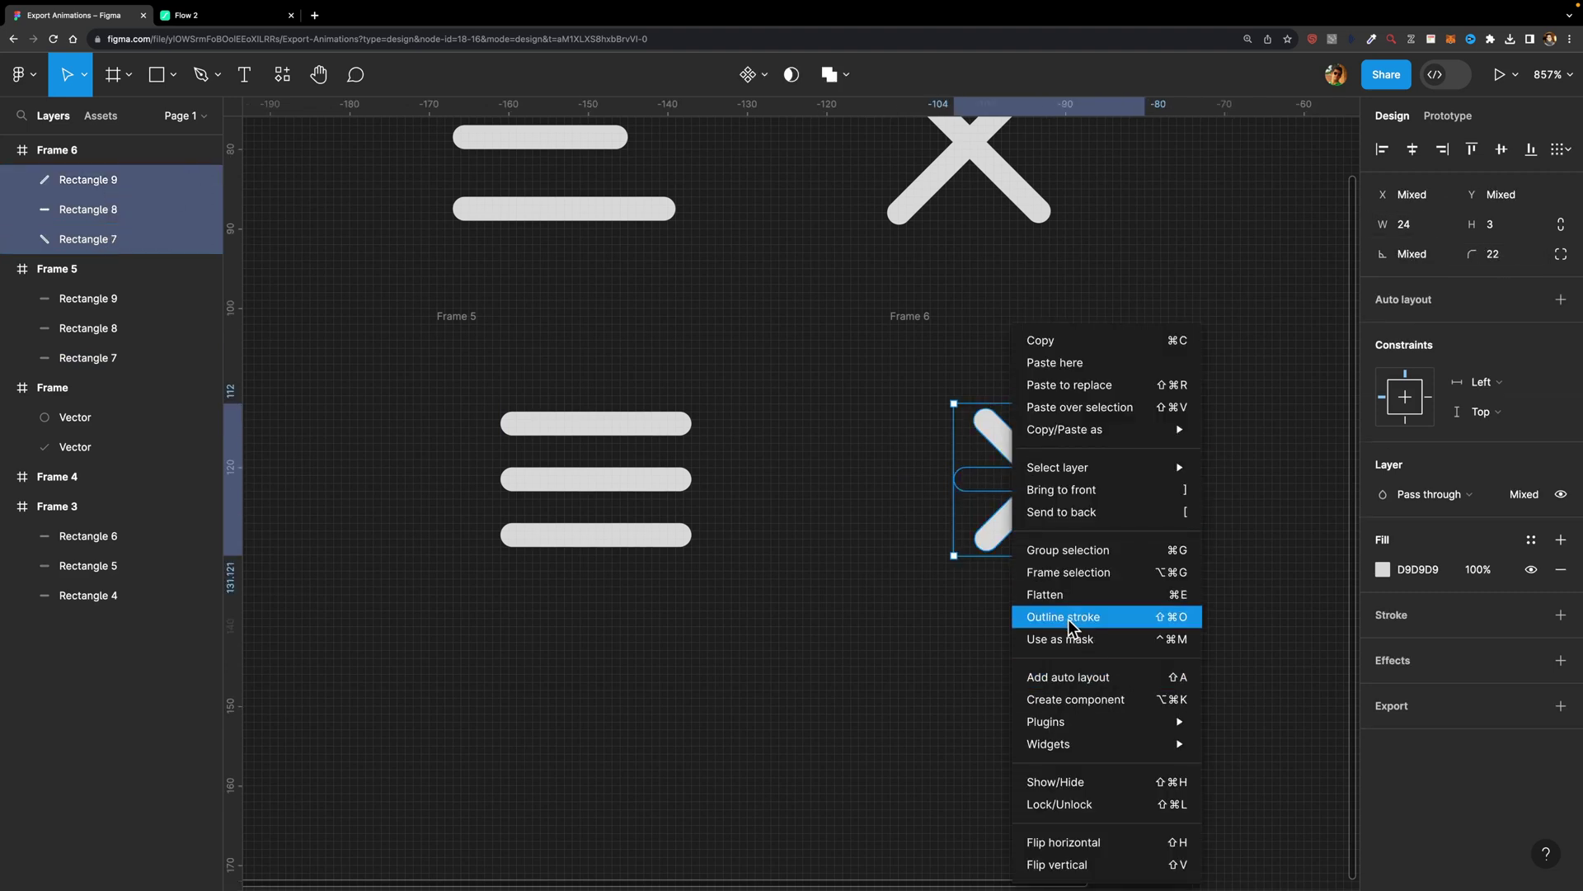
click(1095, 626)
click(424, 382)
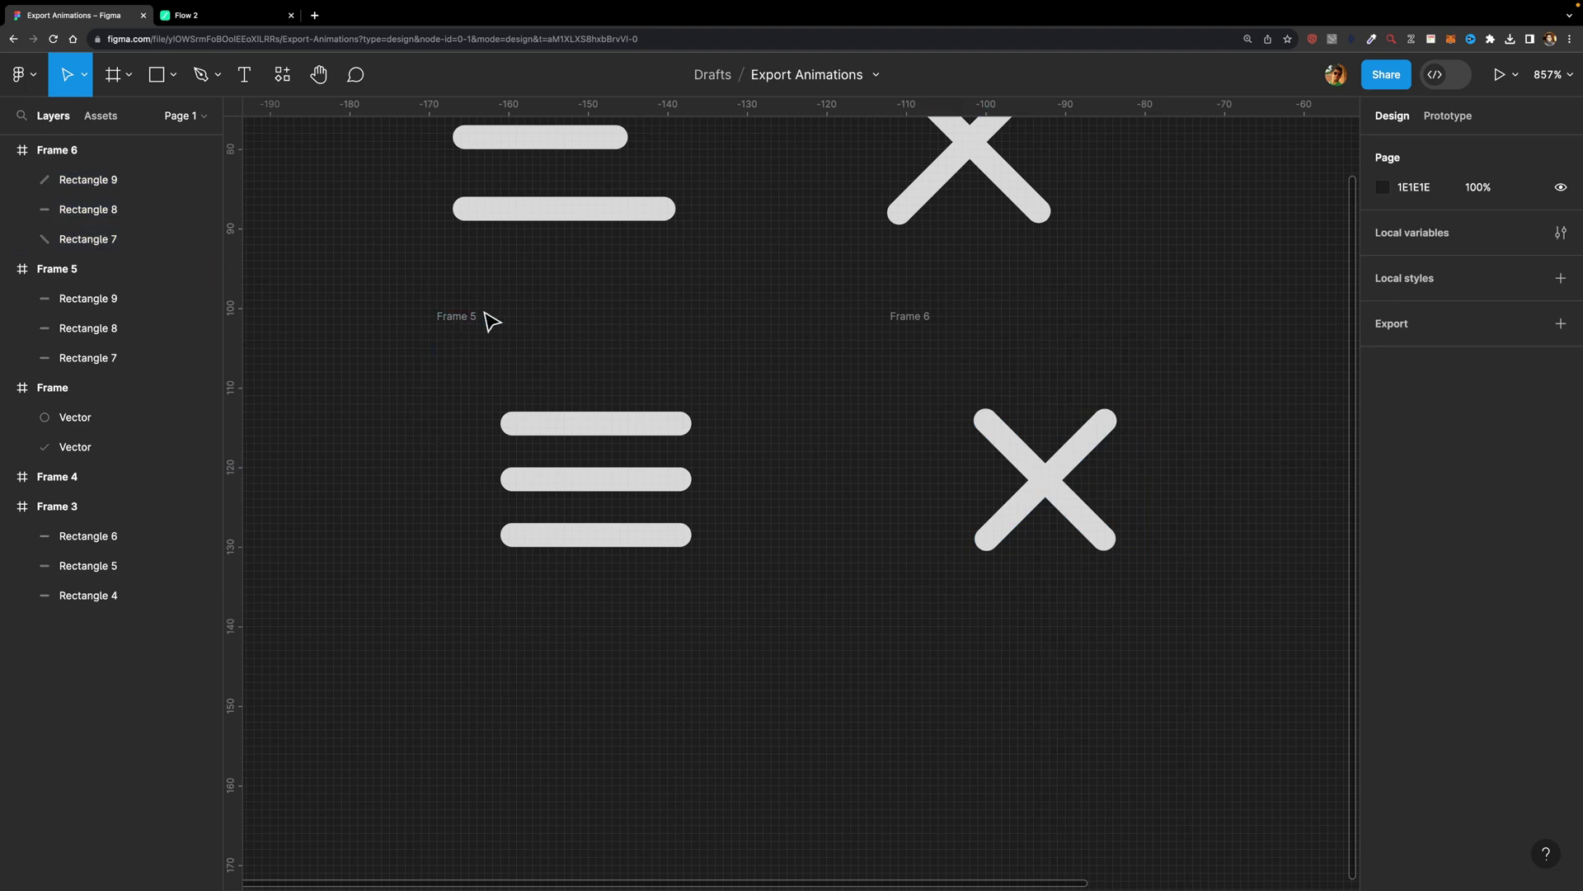
Open the LottieFiles plugin and preview Flow 3 as a Lottie animation.
click(282, 74)
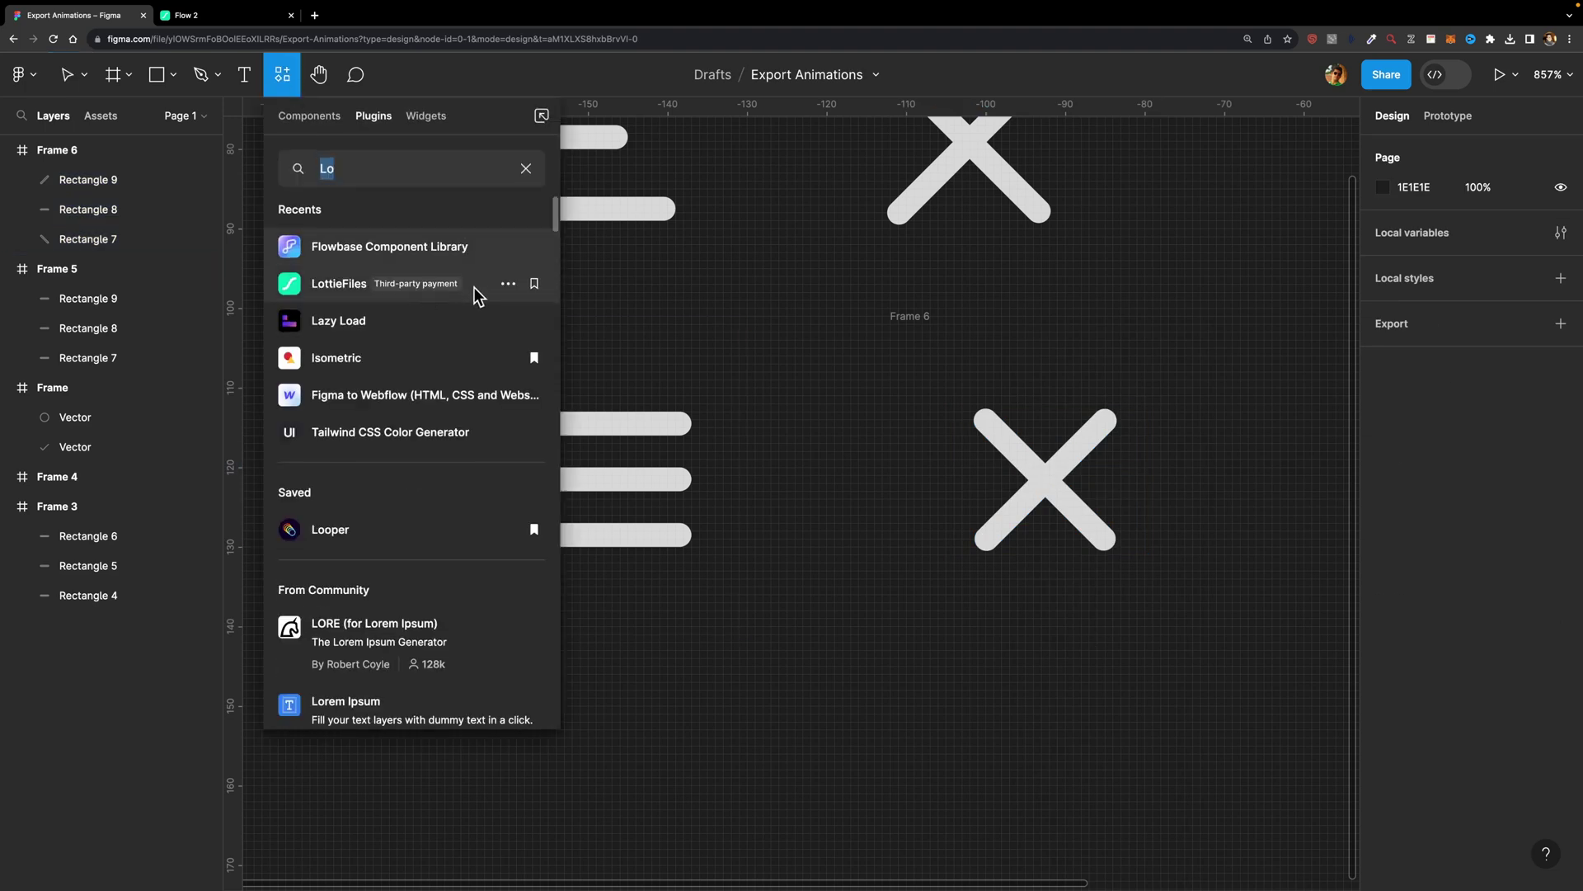
click(476, 294)
click(1162, 658)
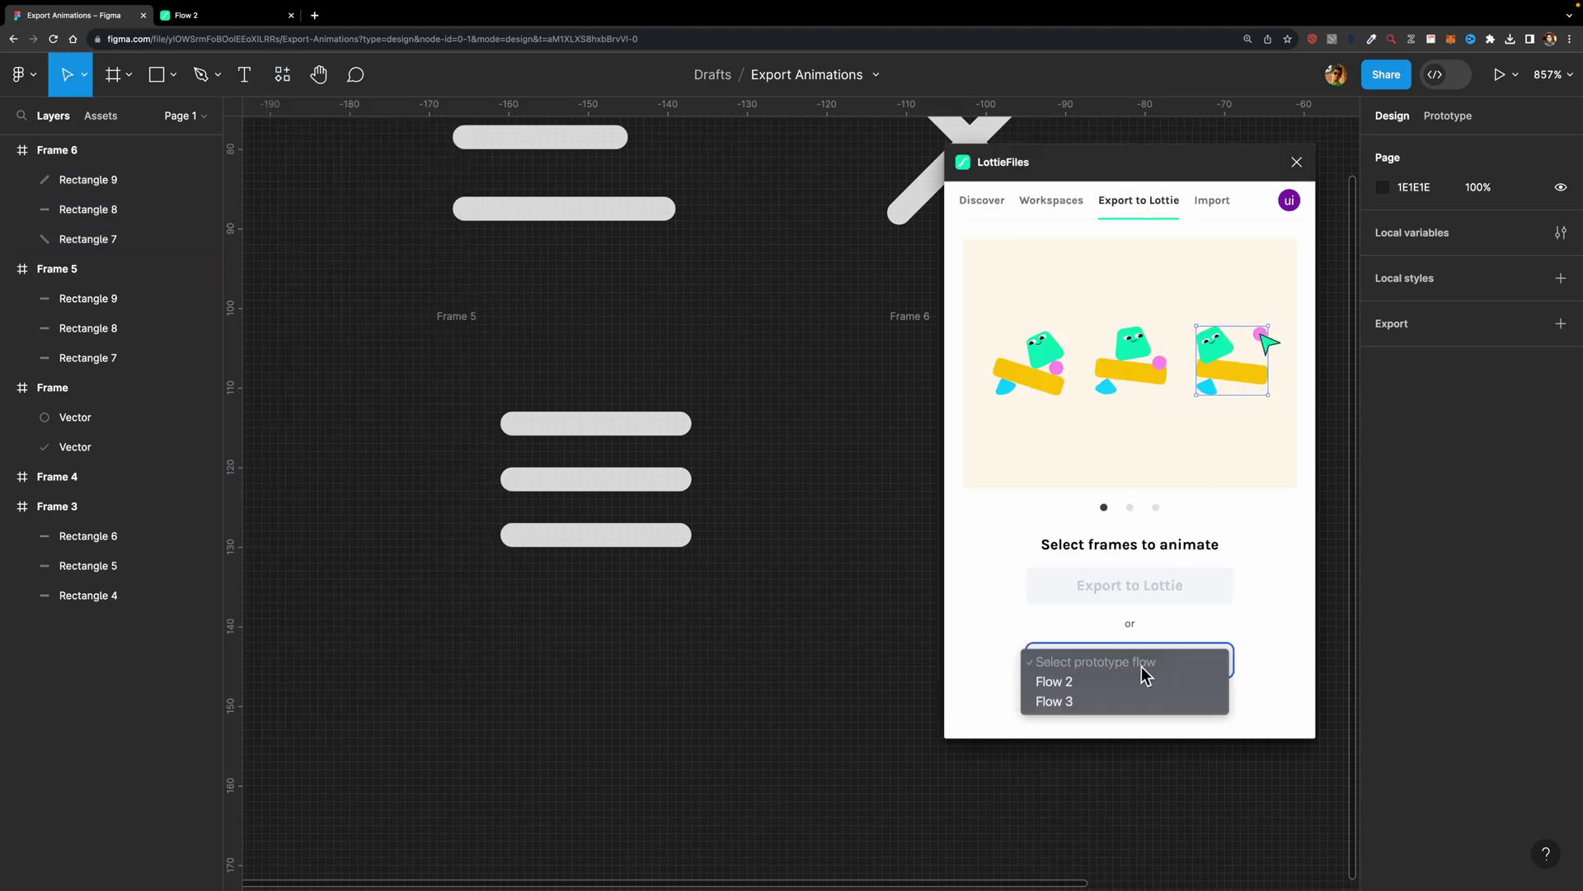
click(1076, 700)
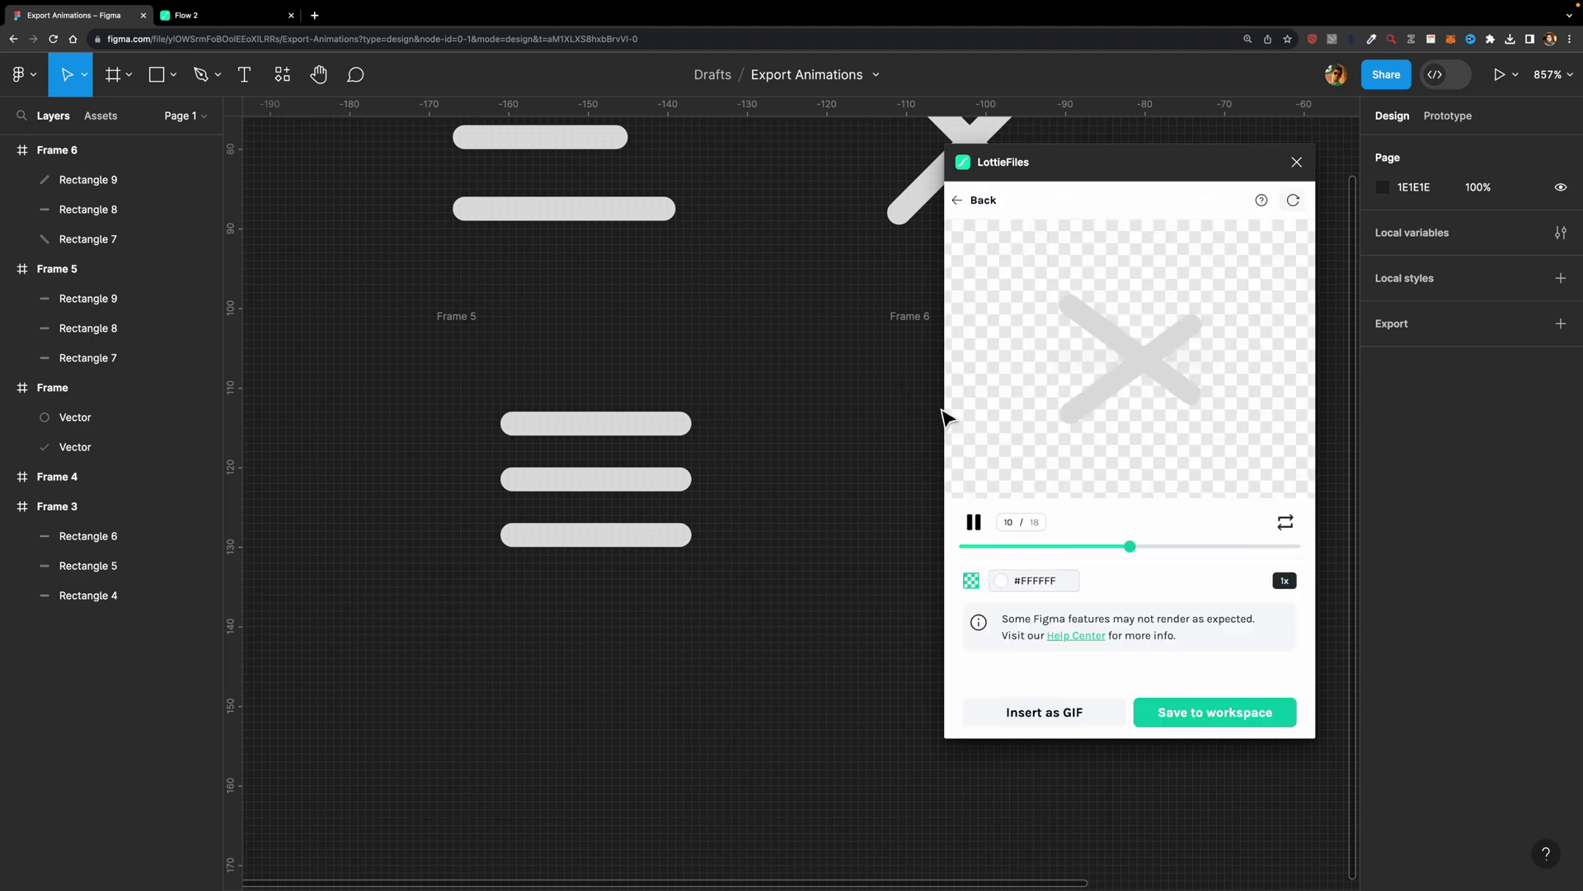
Change the trigger of Frame 5's interaction to Frame 6 to After delay, 800 ms.
click(459, 318)
click(1449, 117)
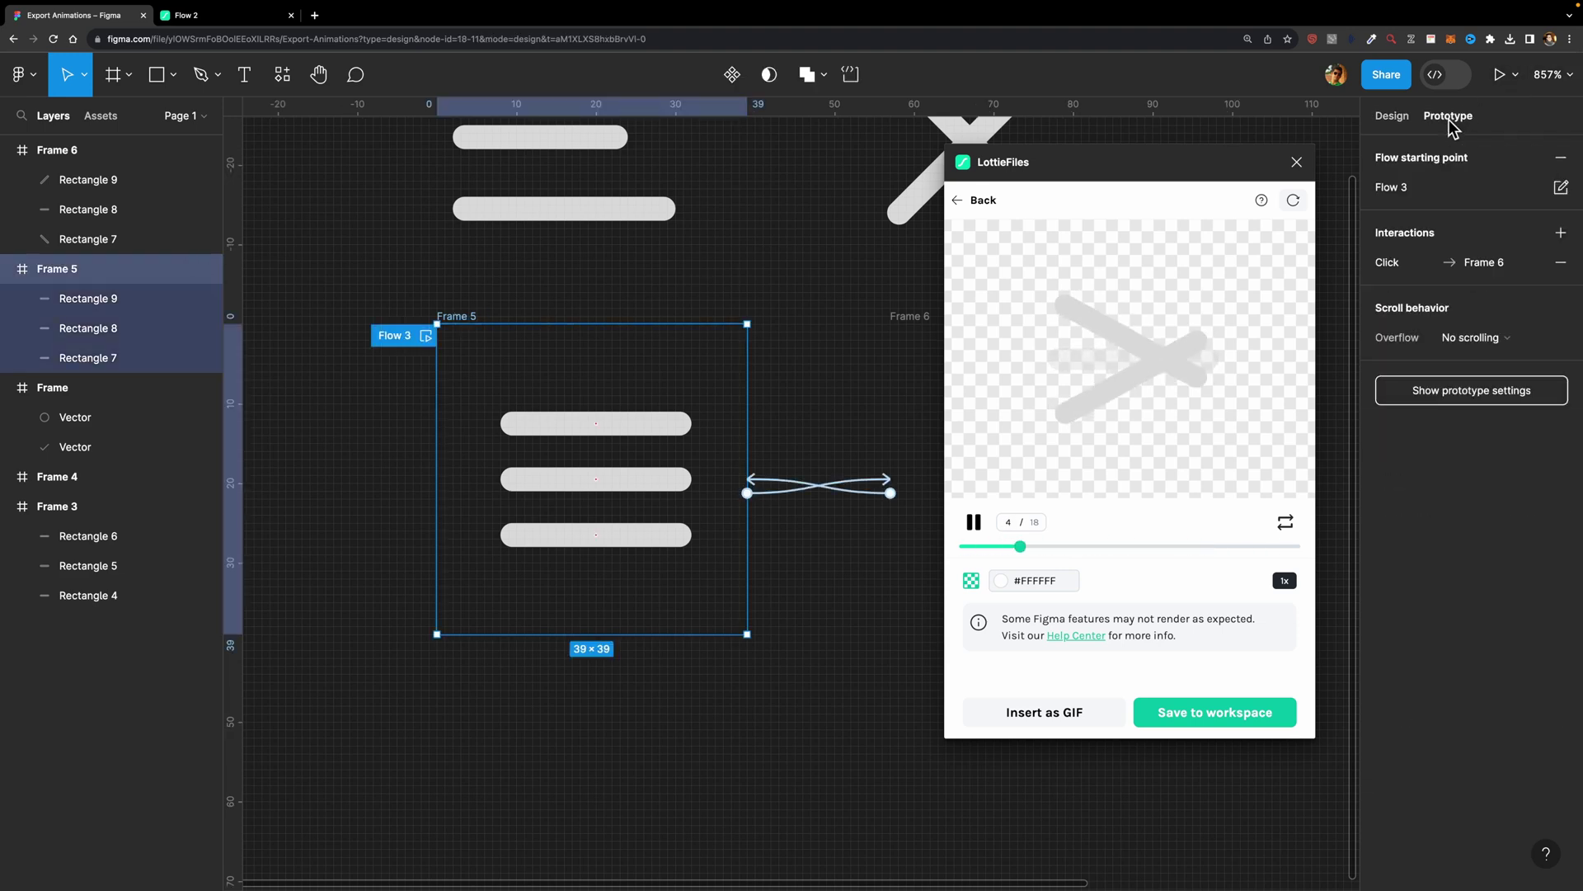
click(1402, 264)
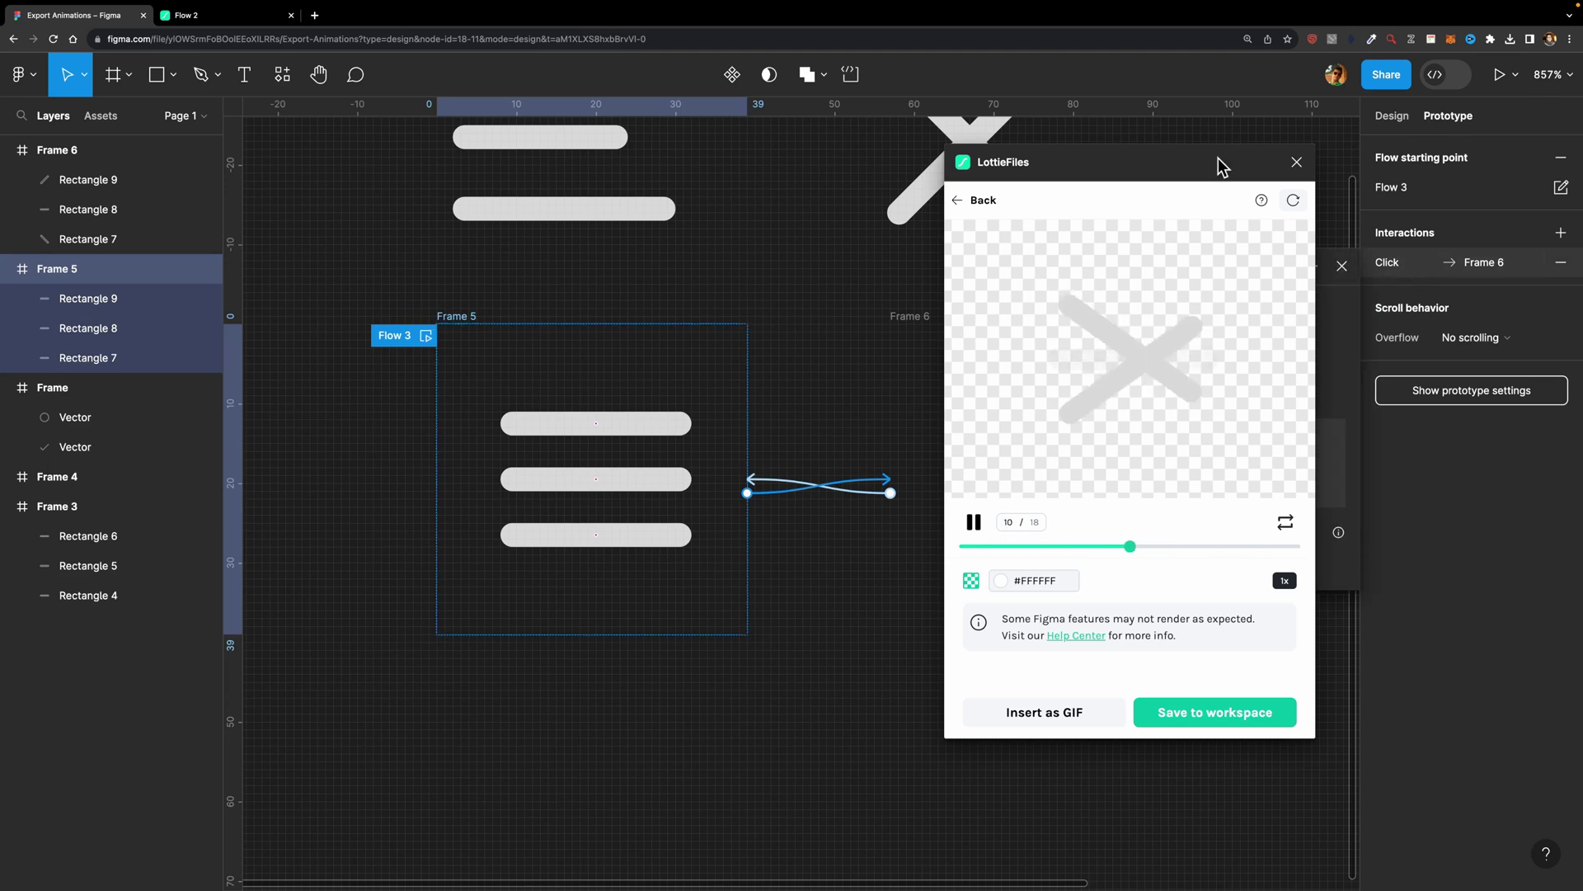
drag(1176, 169, 935, 165)
click(1169, 262)
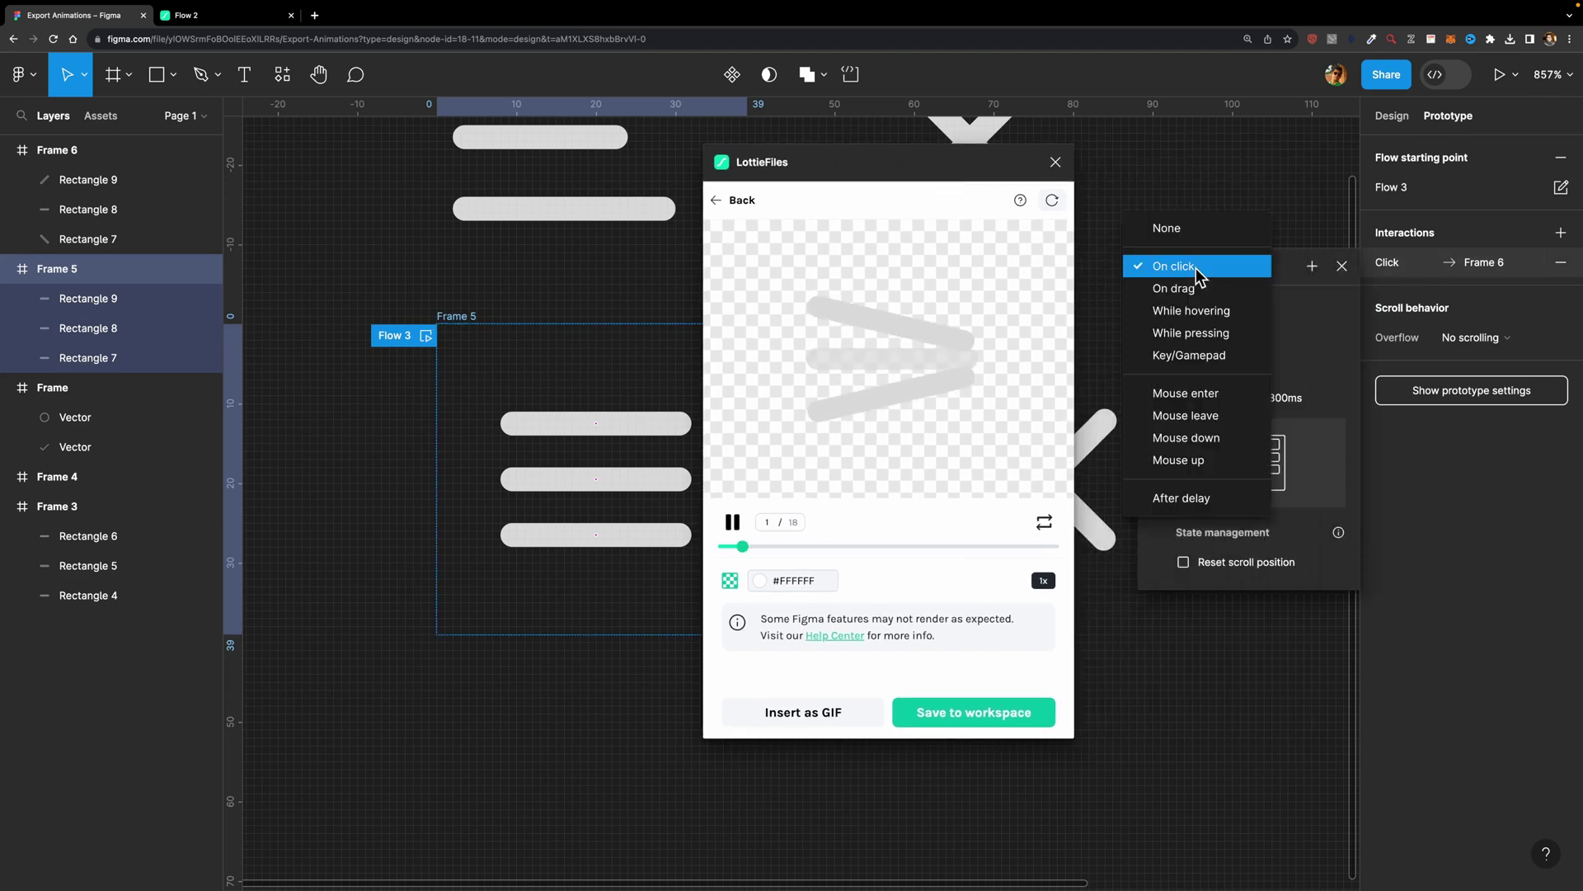
click(1196, 507)
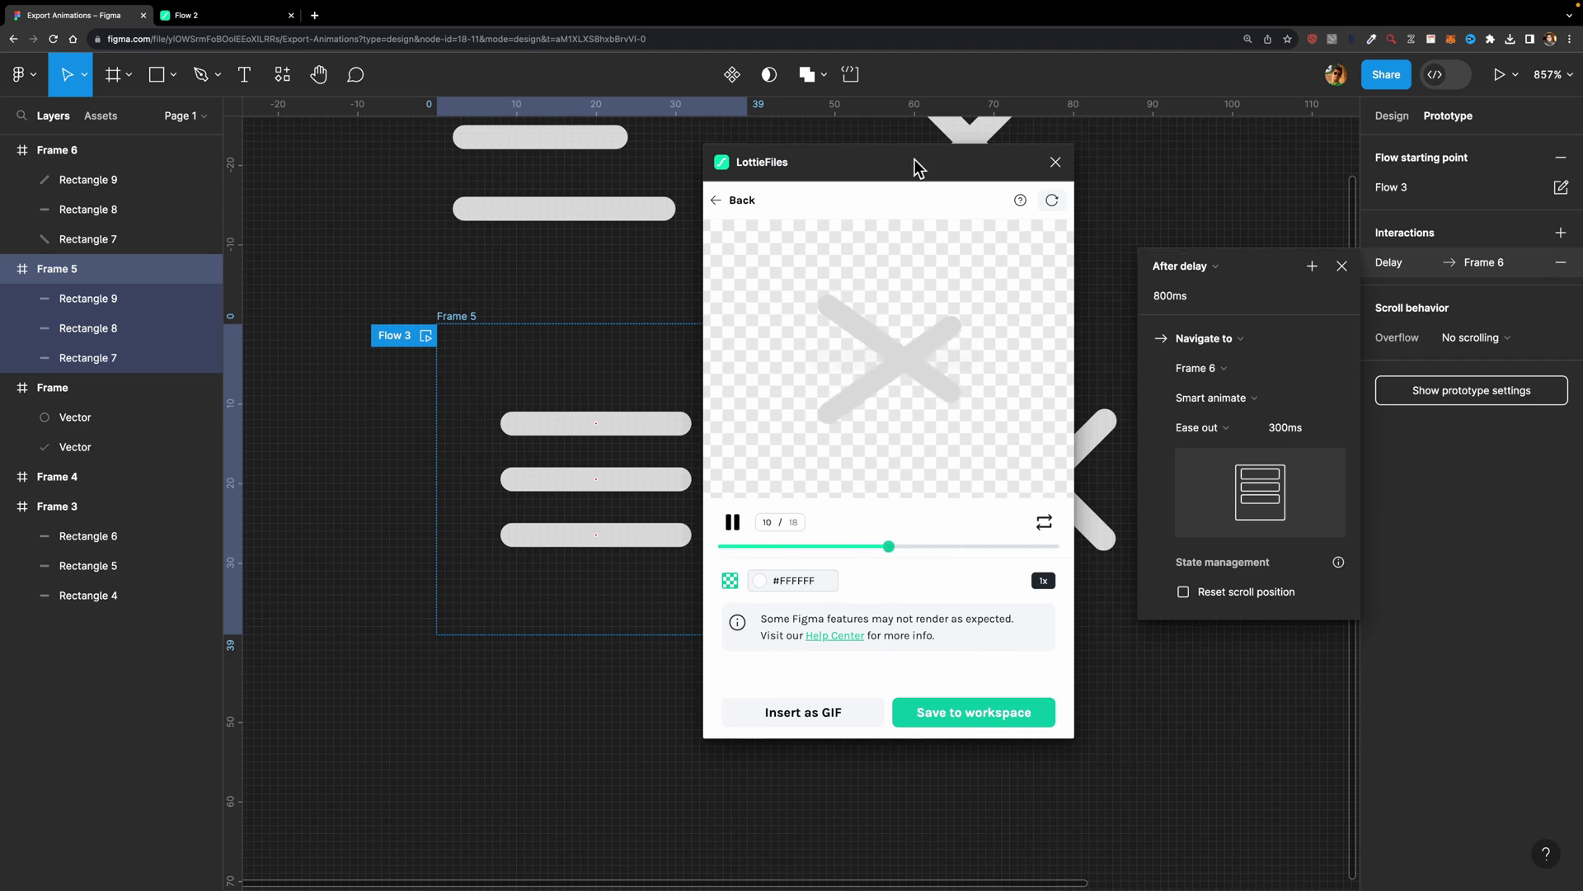
Change the trigger of Frame 6's interaction back to Frame 5 to After delay, 800 ms.
drag(918, 167, 605, 201)
click(907, 316)
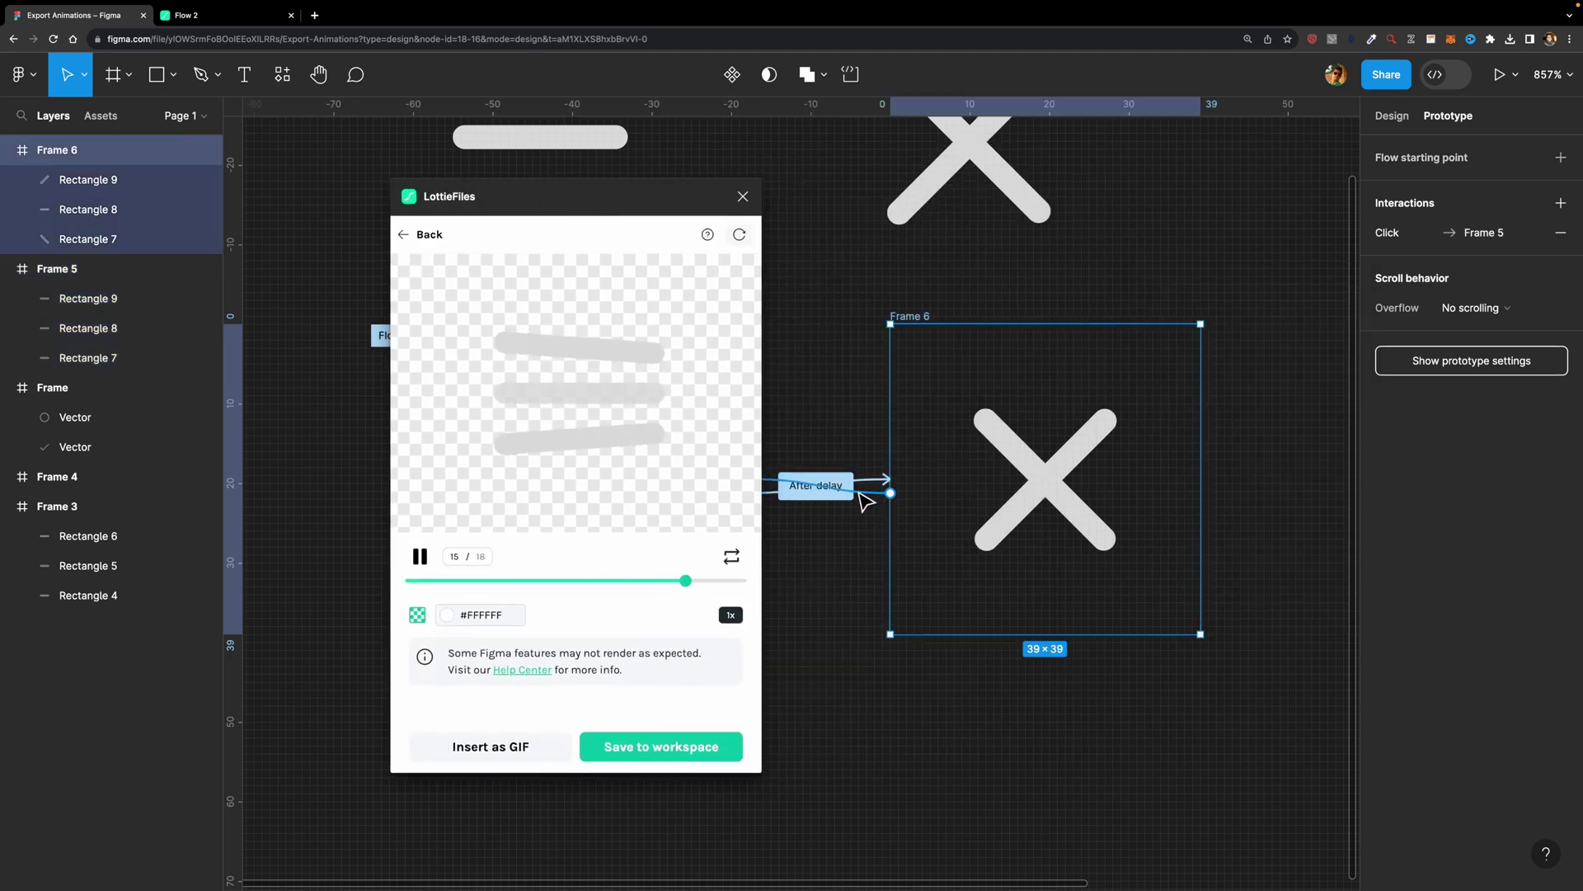
click(1419, 231)
click(1171, 236)
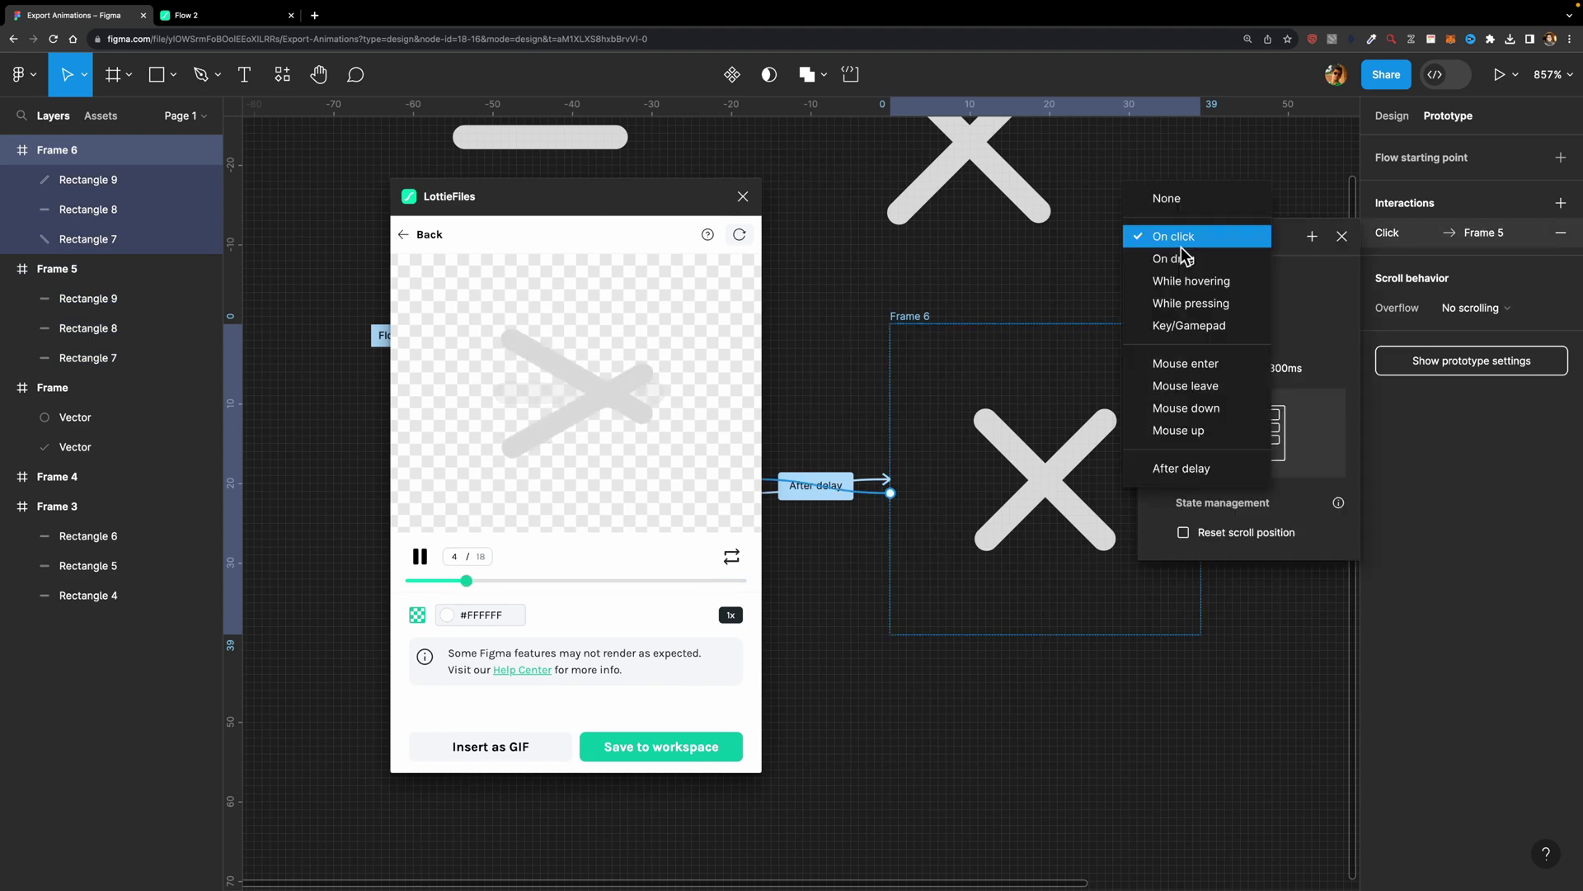
click(1193, 470)
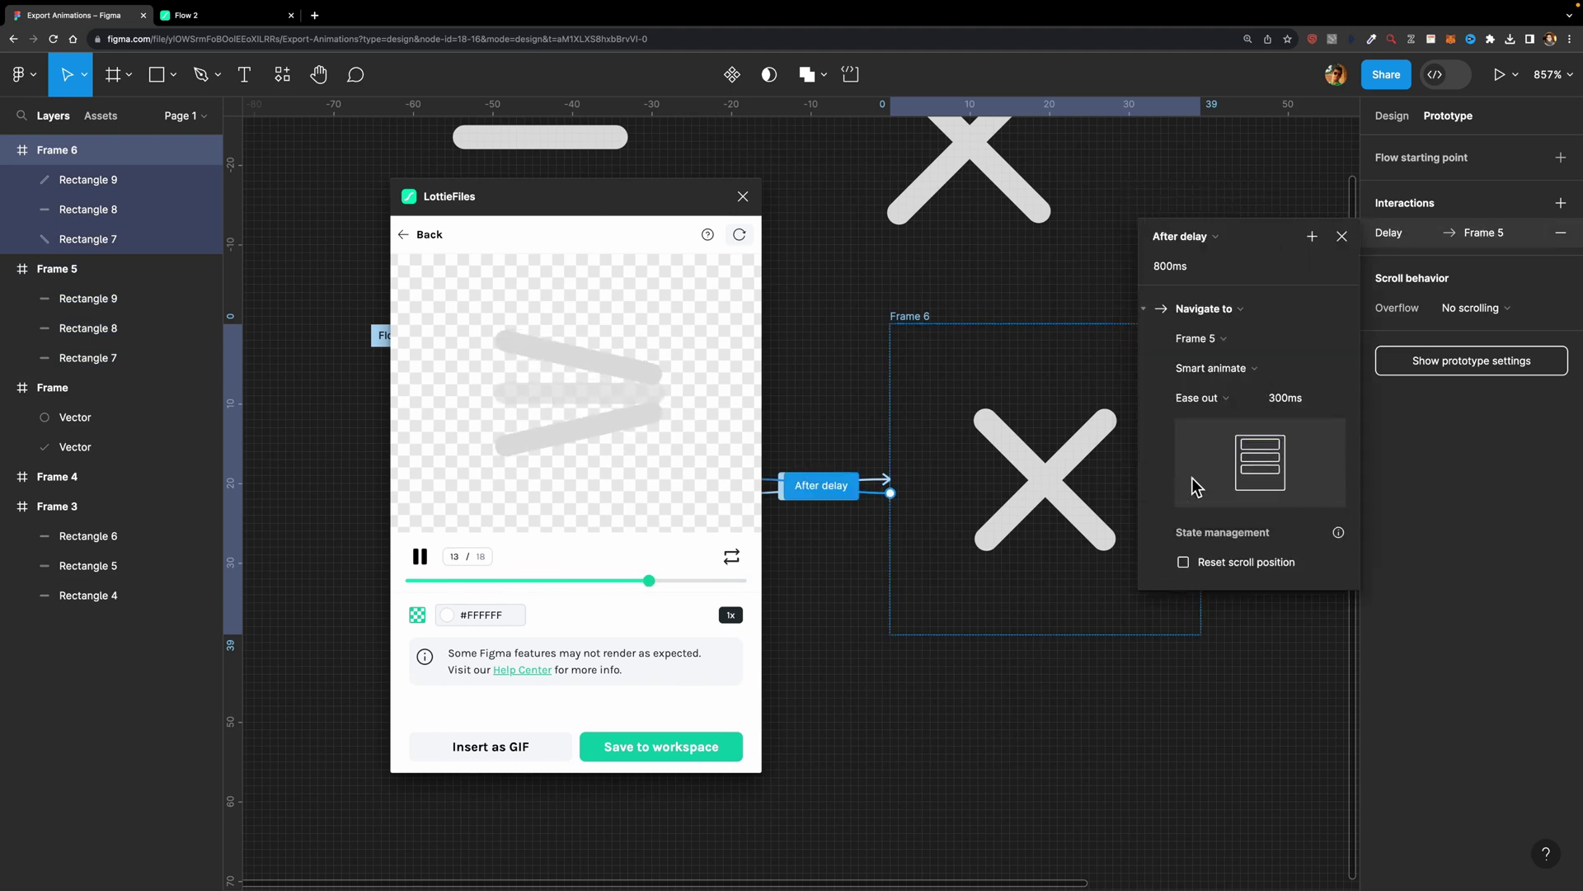
click(1345, 235)
Return to the plugin's Lottie export page and render Flow 3 again with the delay triggers.
click(430, 234)
drag(495, 204, 1236, 181)
click(1245, 665)
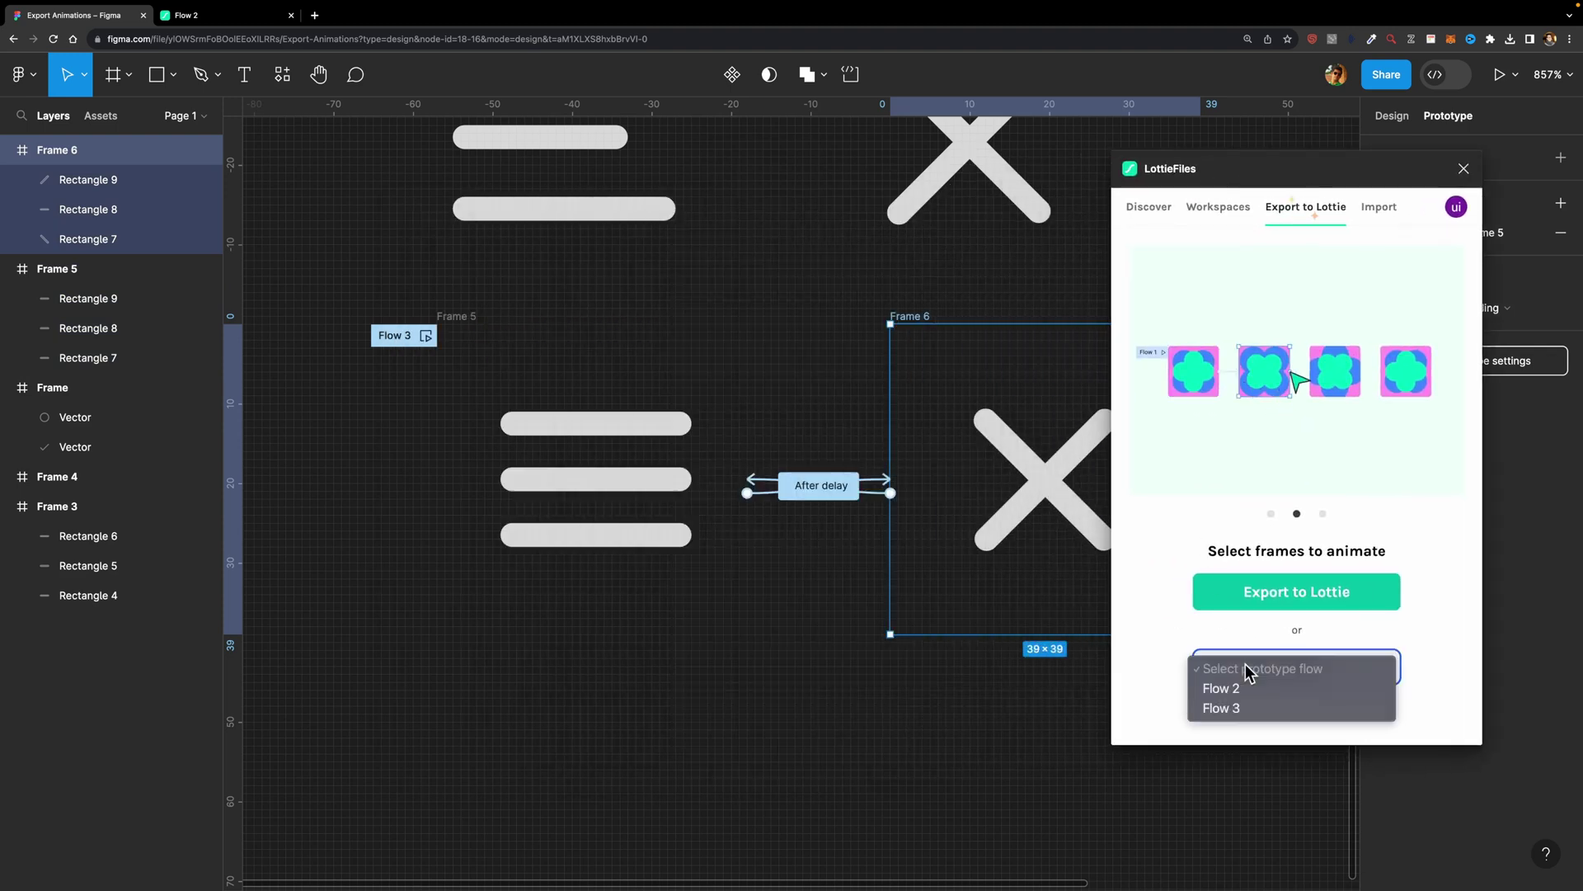
click(1225, 708)
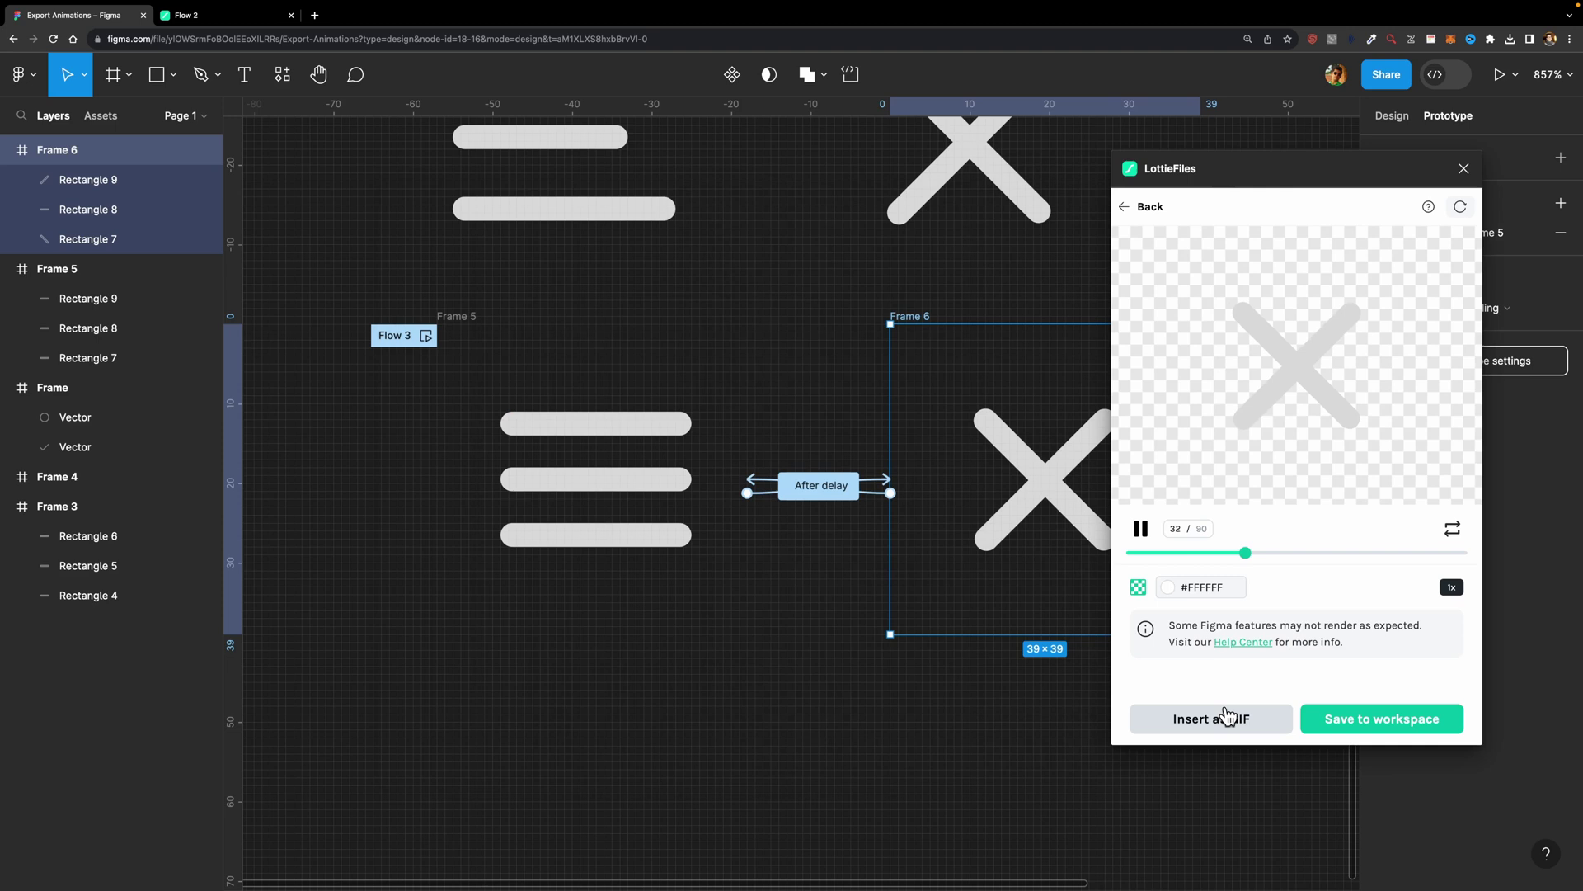